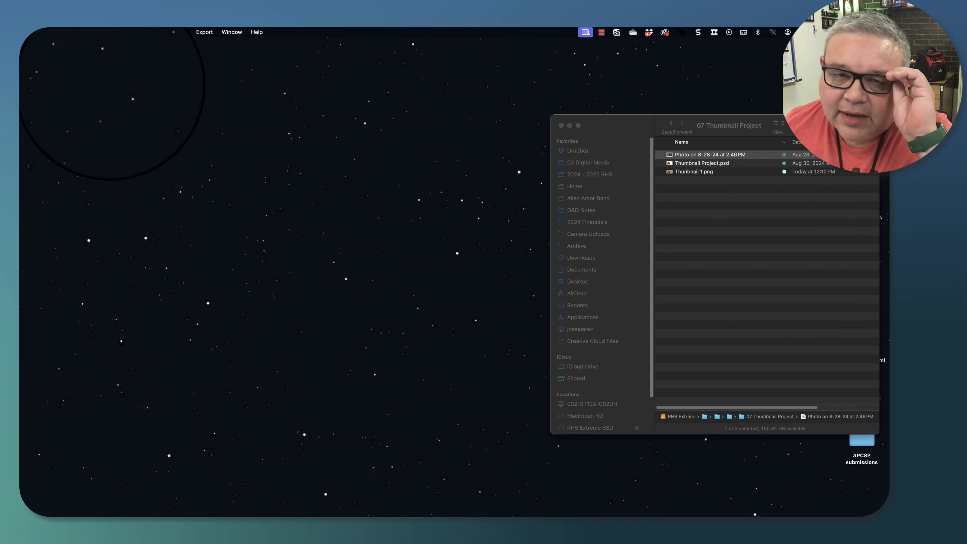
# - Open Photo Booth by searching for it in Launchpad
pyautogui.moveTo(247, 515)
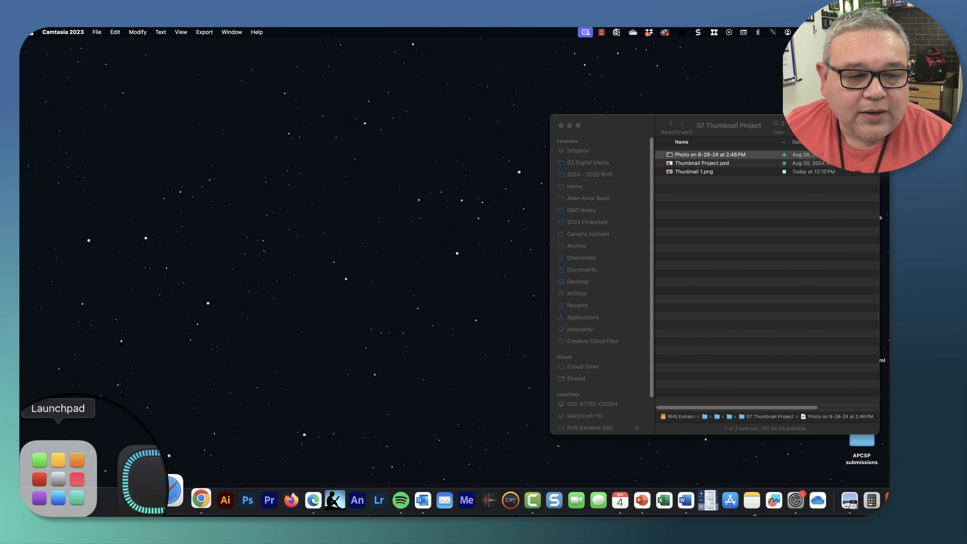
pyautogui.click(72, 491)
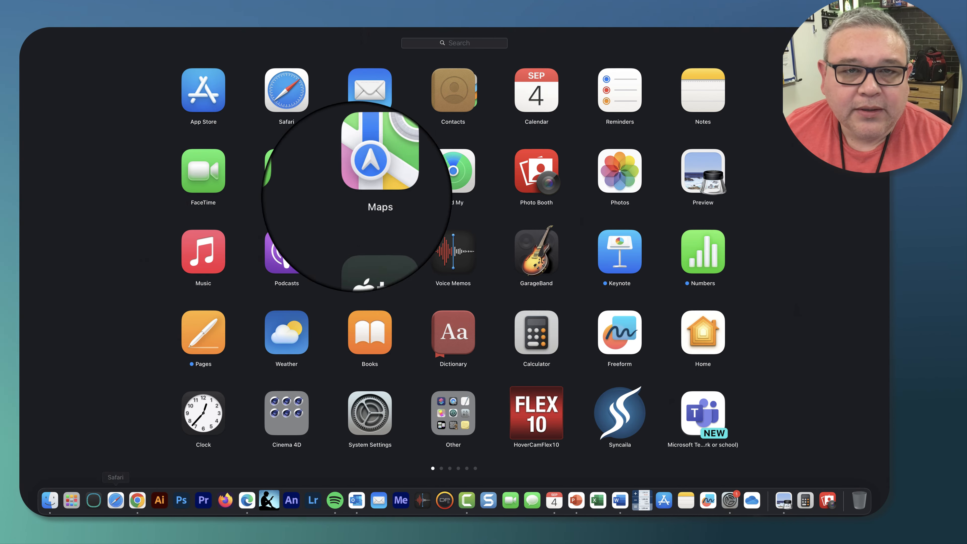
pyautogui.click(454, 43)
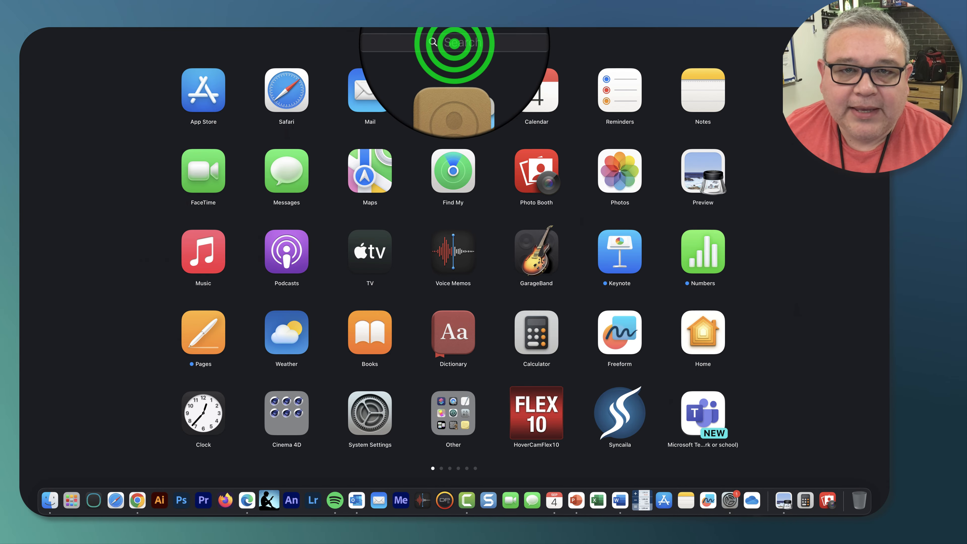
pyautogui.write('p')
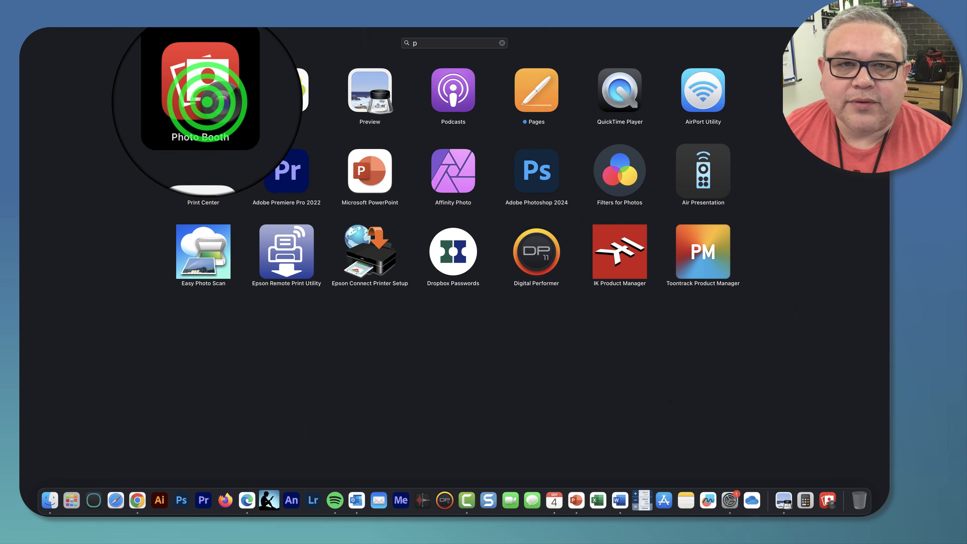
pyautogui.click(205, 96)
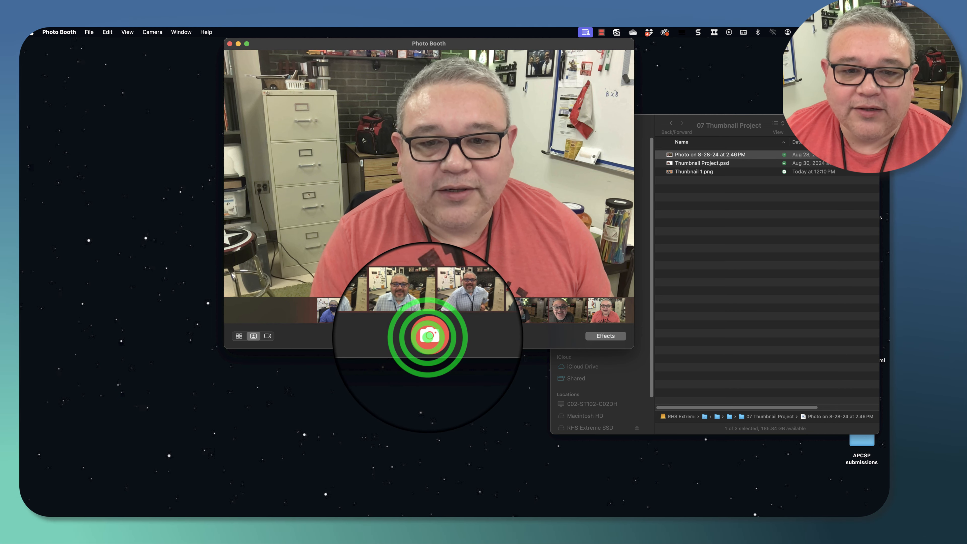
# - Take a snapshot and browse the effects grid, settling back on the Normal effect
pyautogui.click(428, 336)
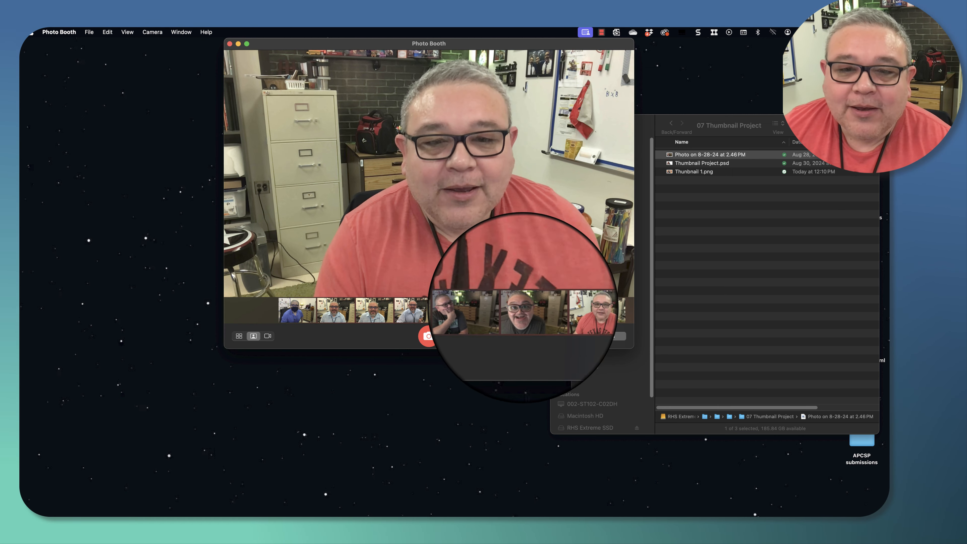
pyautogui.click(605, 336)
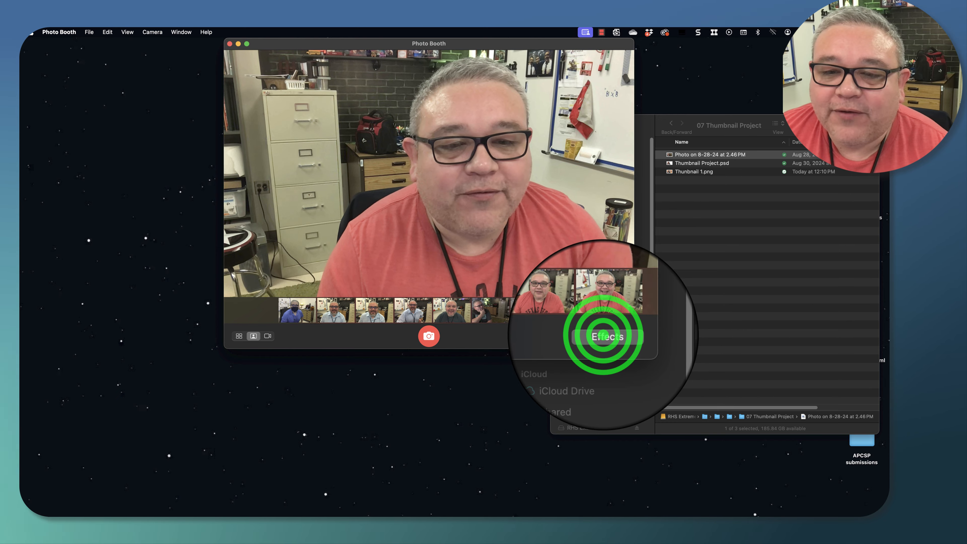
pyautogui.click(598, 337)
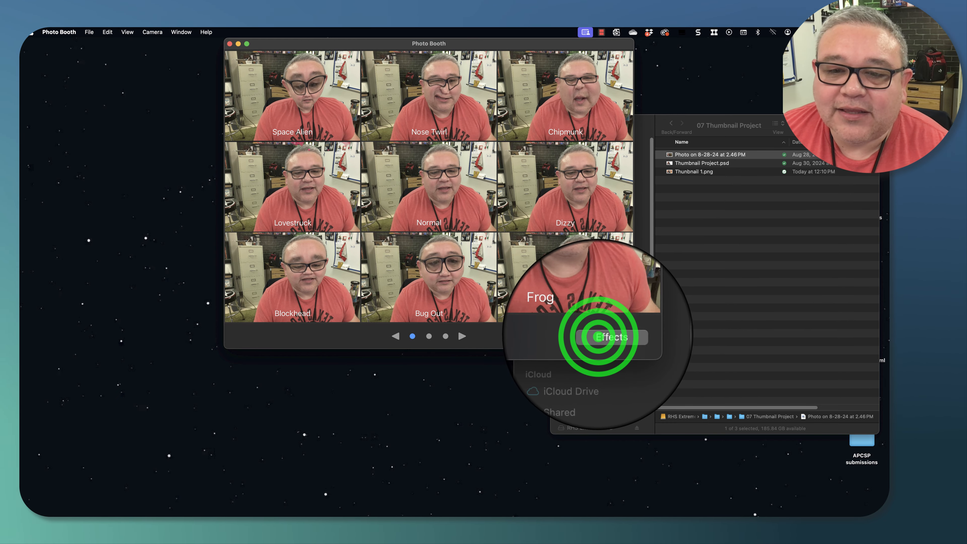
pyautogui.click(605, 335)
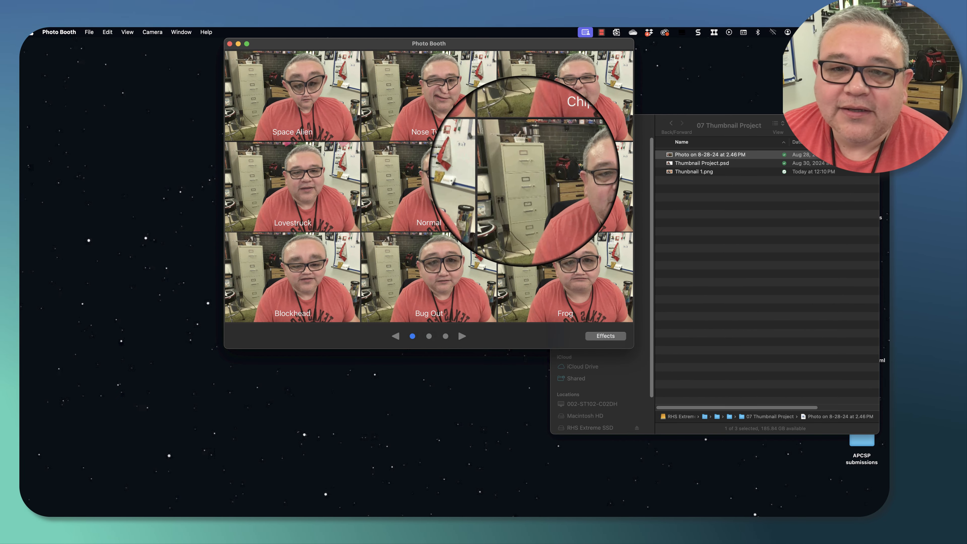
pyautogui.click(461, 91)
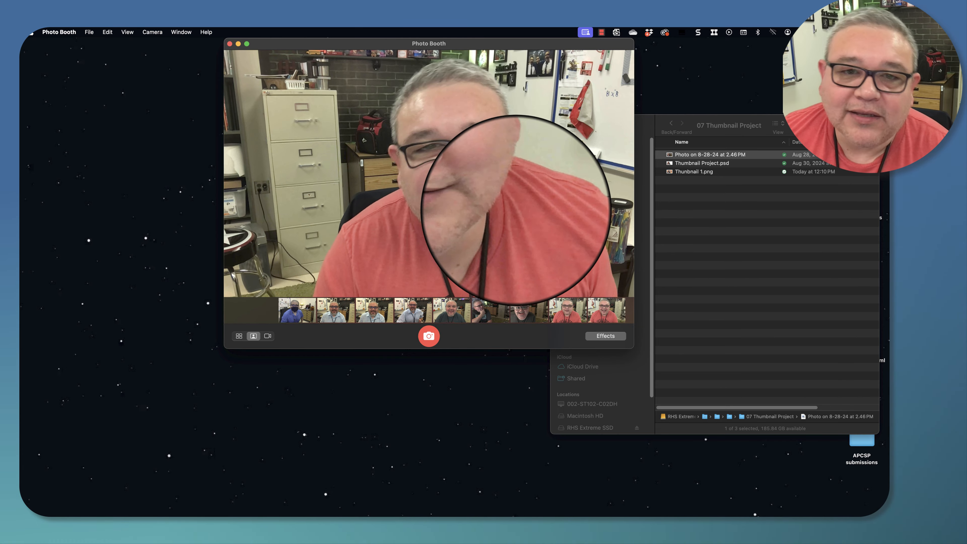
pyautogui.click(602, 335)
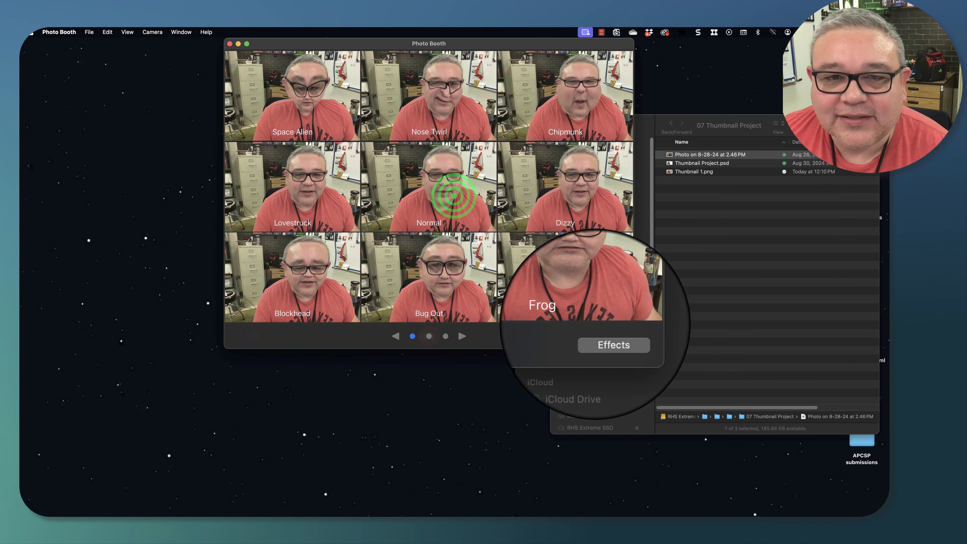
pyautogui.click(453, 195)
pyautogui.click(603, 337)
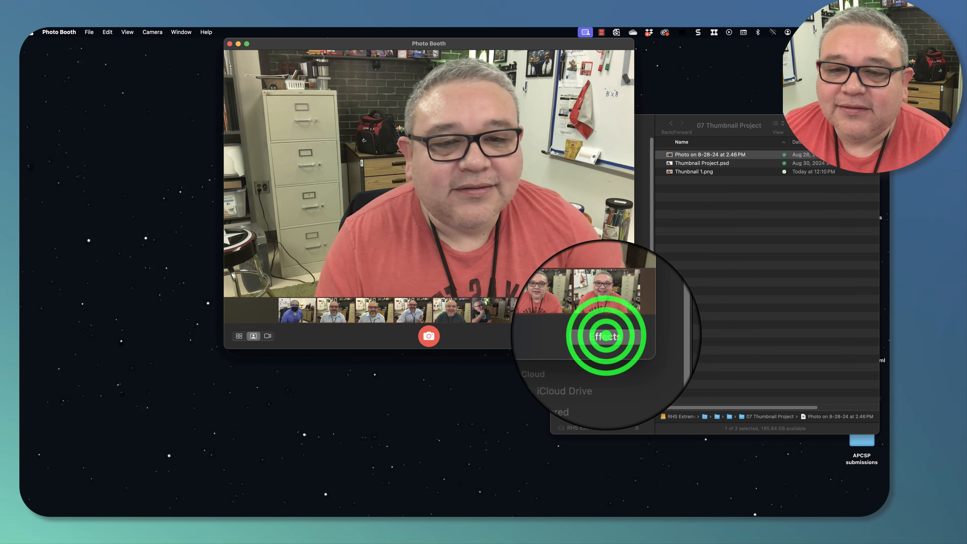
pyautogui.click(606, 335)
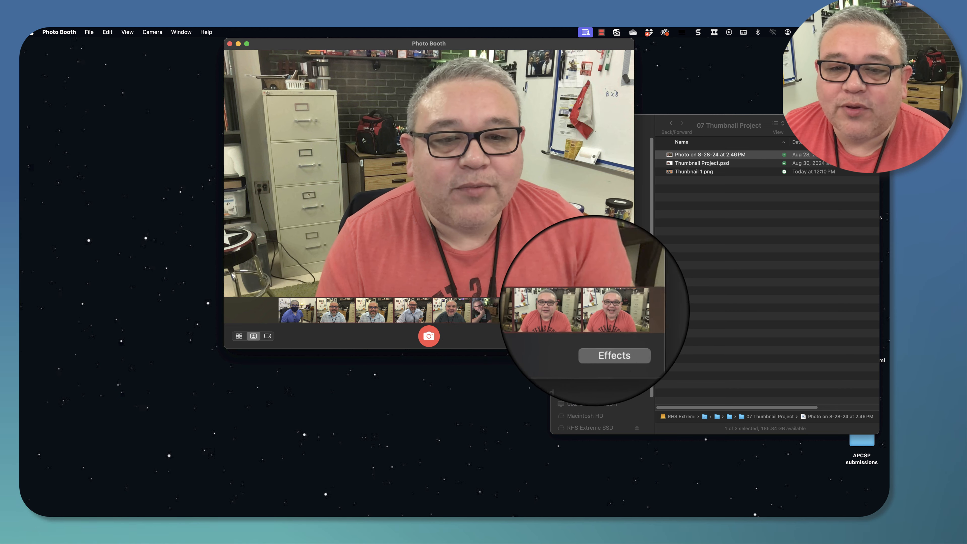
# - Select the exaggerated big-eyed photo in the photo strip
pyautogui.click(532, 311)
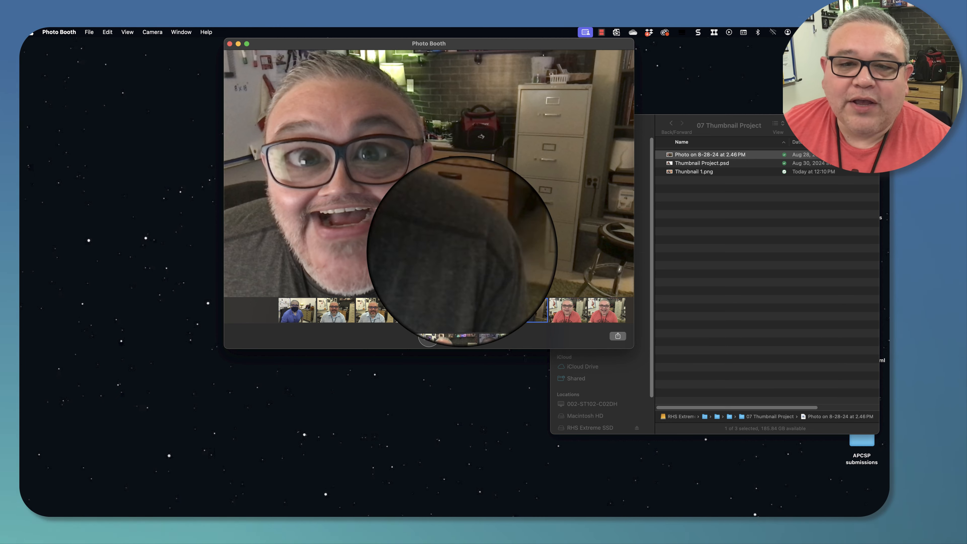
pyautogui.click(525, 311)
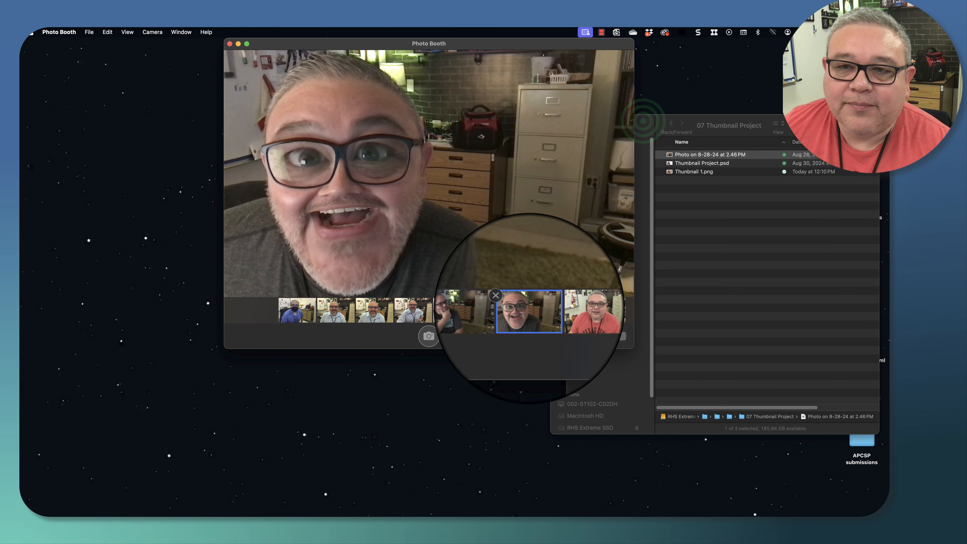
# - Close the old Finder window and open a new one positioned beside Photo Booth
pyautogui.click(643, 121)
pyautogui.moveTo(610, 123); pyautogui.dragTo(555, 125)
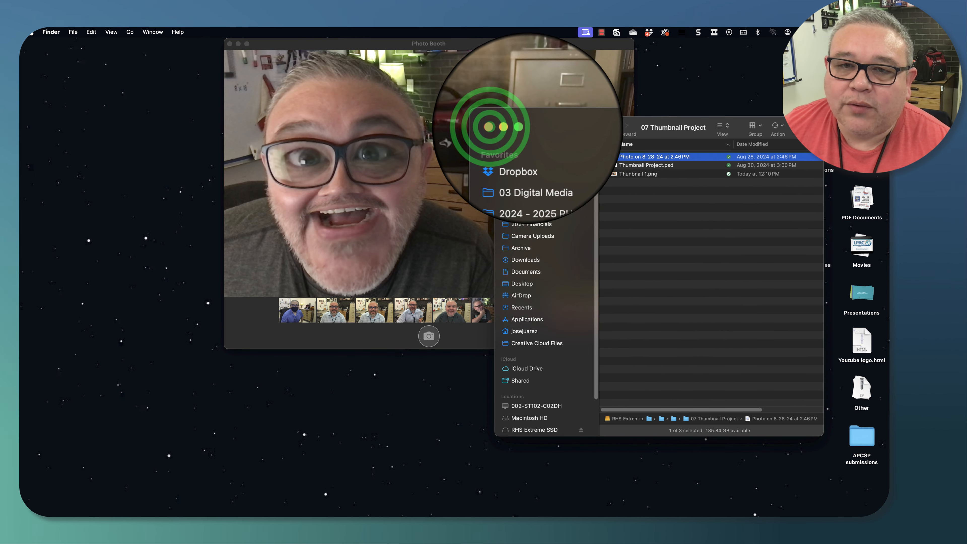
pyautogui.click(505, 126)
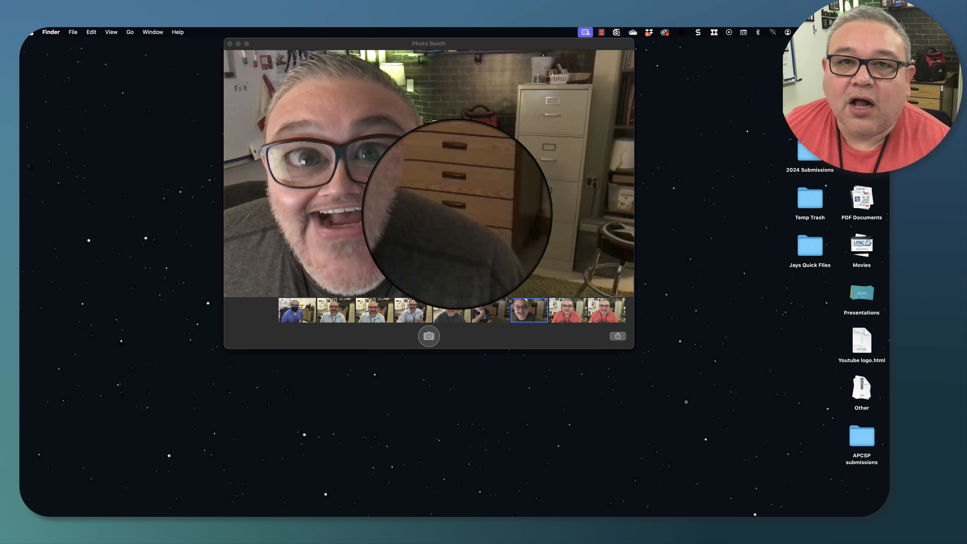
pyautogui.moveTo(357, 514)
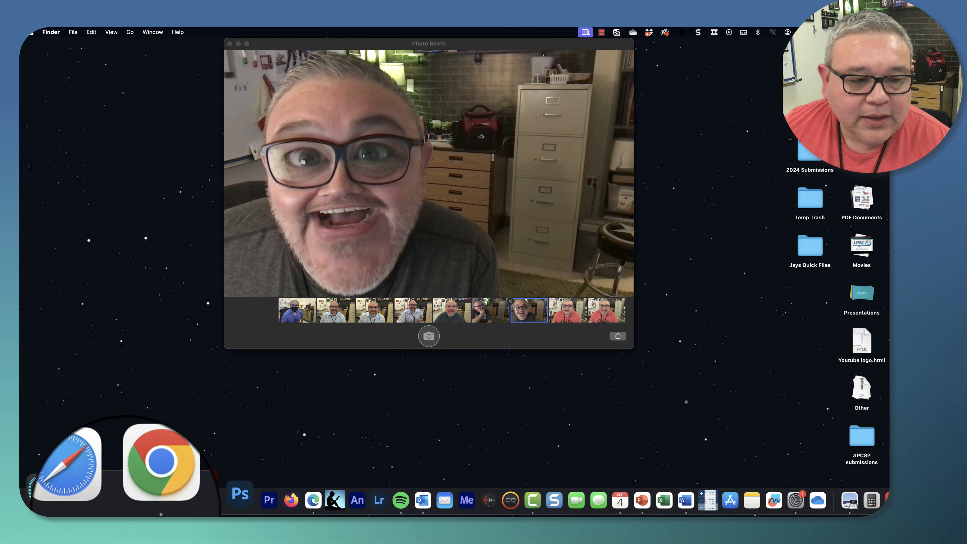
pyautogui.click(51, 491)
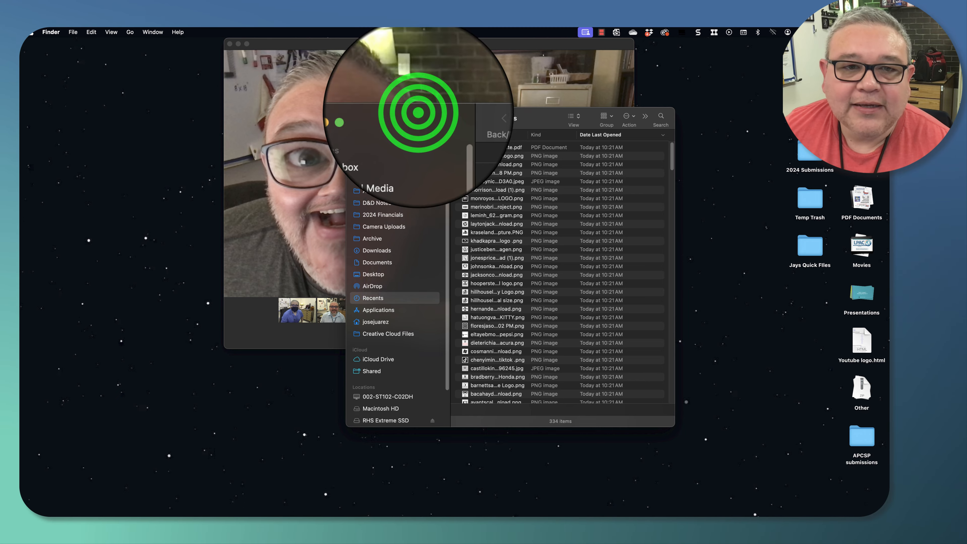
pyautogui.moveTo(418, 112); pyautogui.dragTo(593, 89)
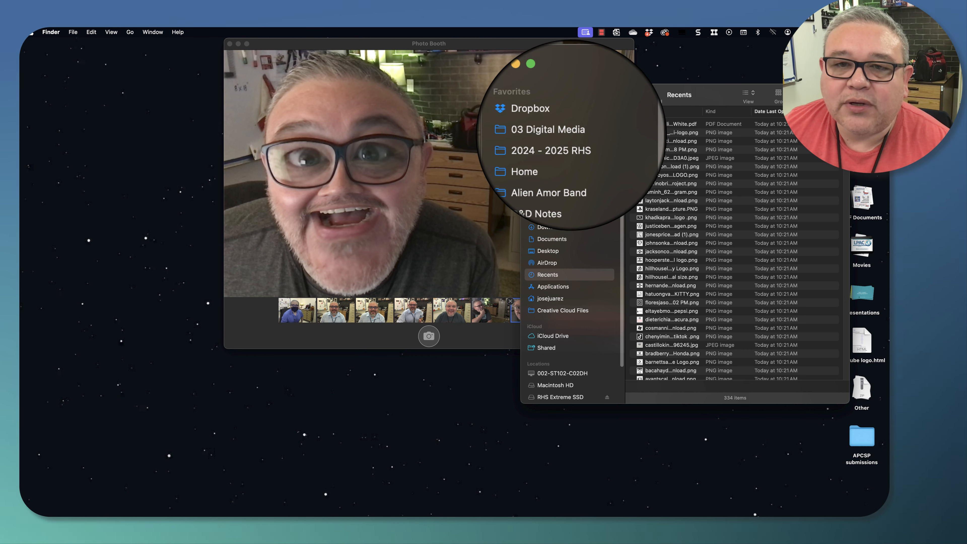
# - Navigate the Finder window to 03 Digital Media > 07 Thumbnail Project
pyautogui.click(556, 133)
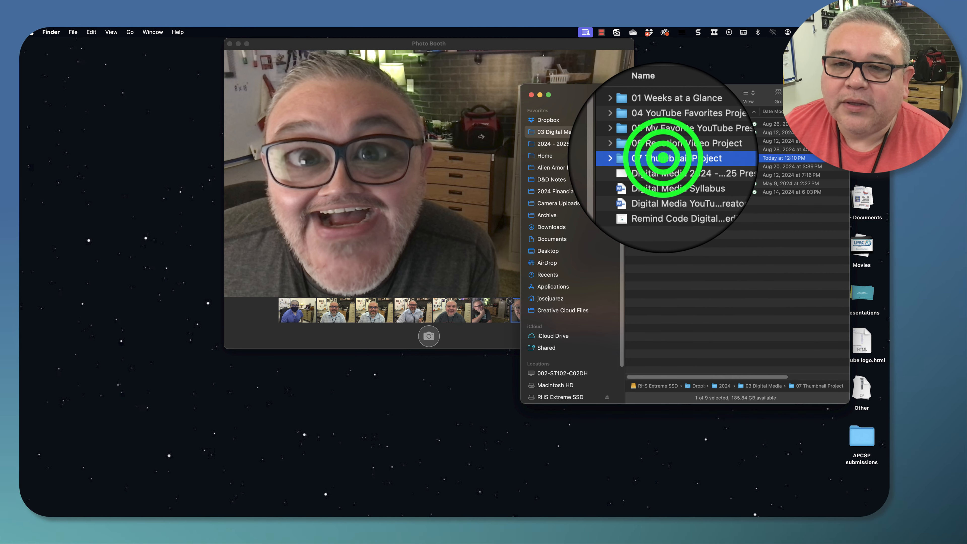
pyautogui.moveTo(603, 93); pyautogui.dragTo(610, 63)
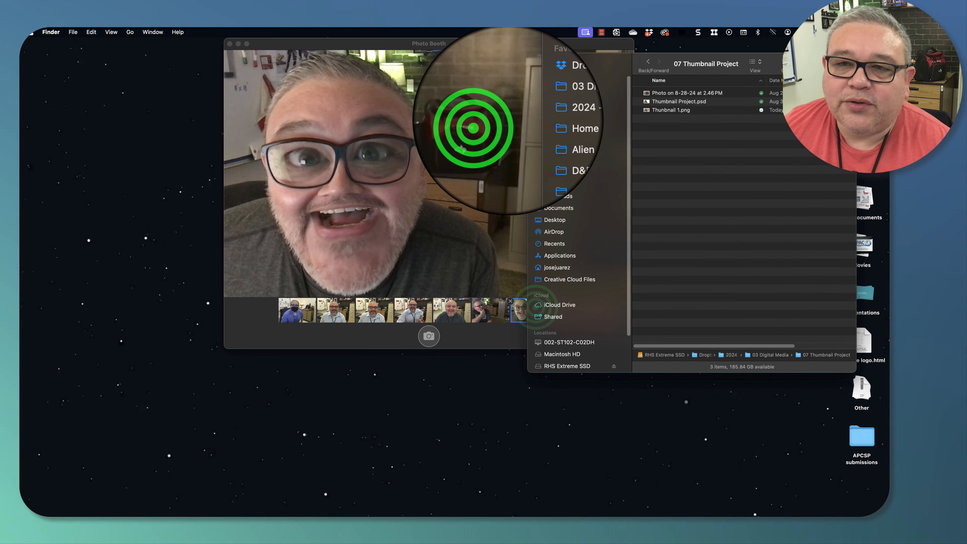
pyautogui.click(472, 127)
# - Copy the selected photo into the 07 Thumbnail Project folder, replacing the older photo file
pyautogui.moveTo(535, 307); pyautogui.dragTo(697, 213)
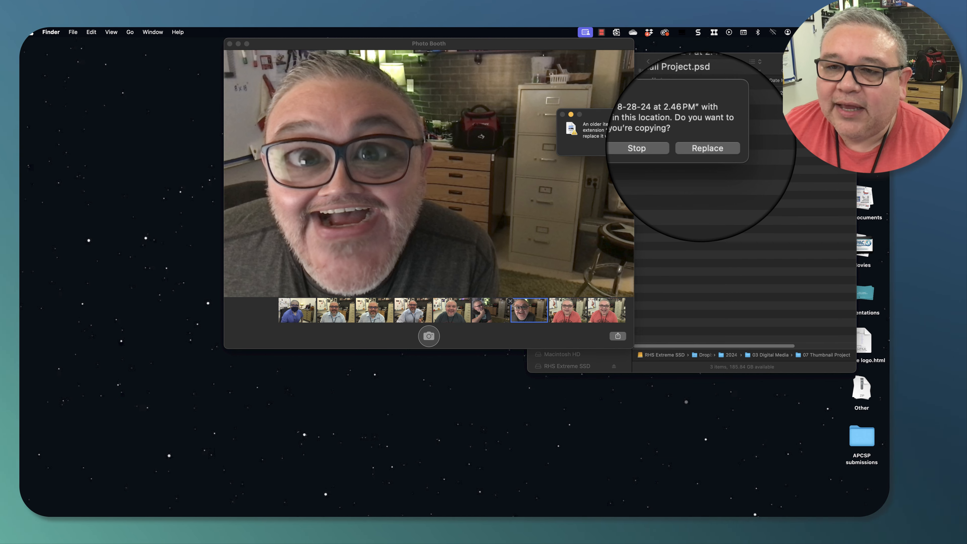
pyautogui.click(704, 148)
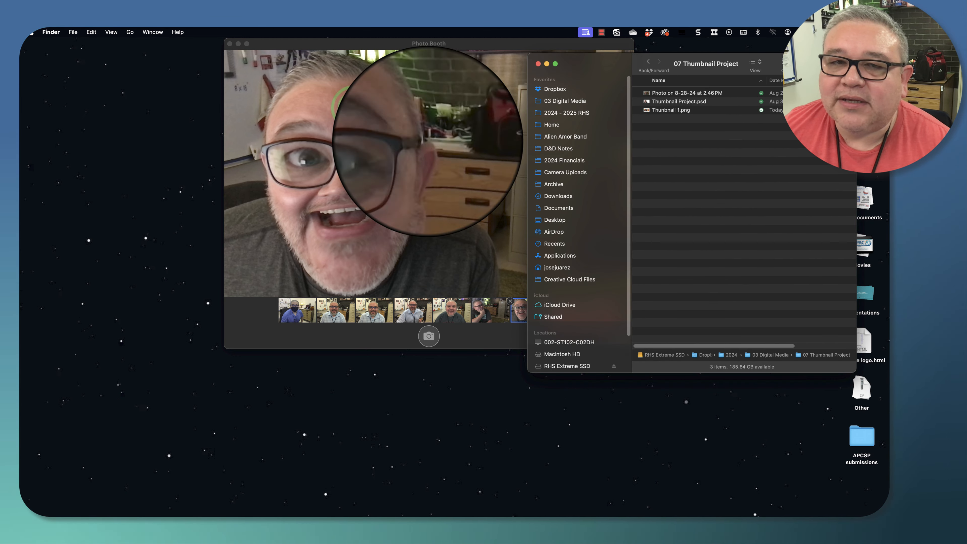
# - Quit Photo Booth and move the Finder window aside
pyautogui.click(339, 97)
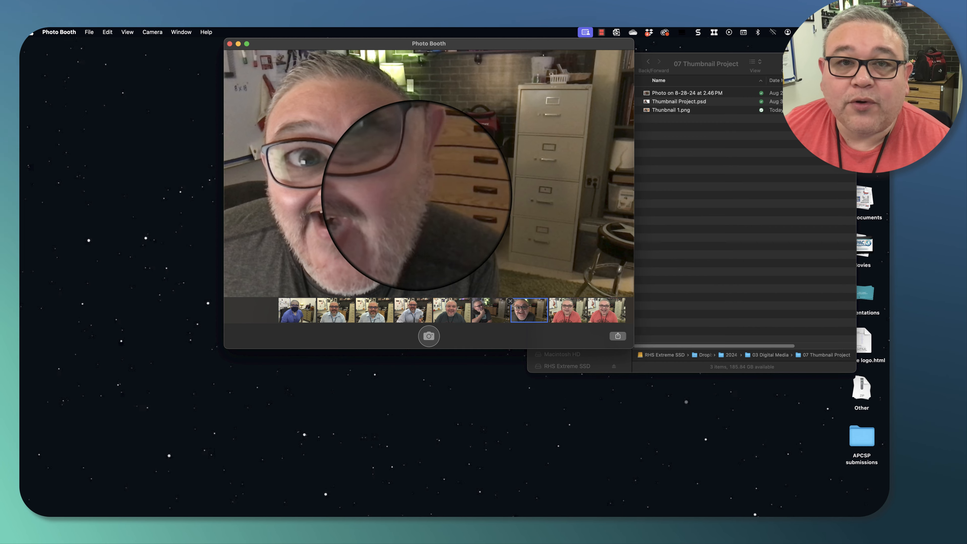
pyautogui.click(61, 32)
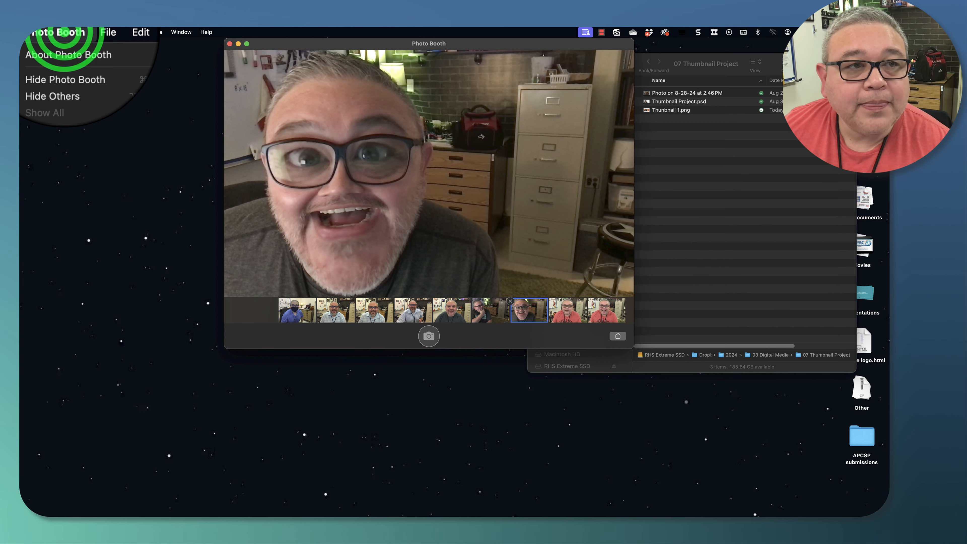
pyautogui.click(94, 89)
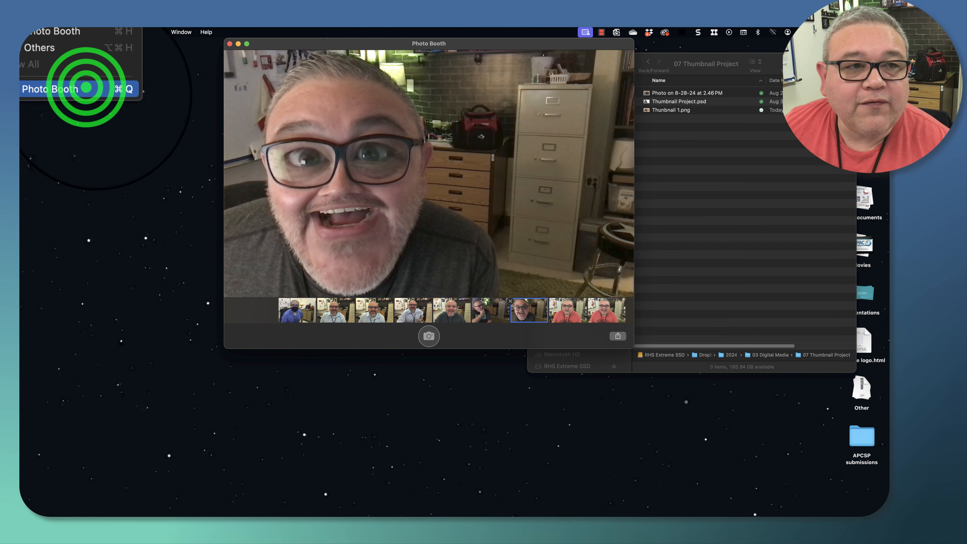
pyautogui.moveTo(586, 57); pyautogui.dragTo(613, 50)
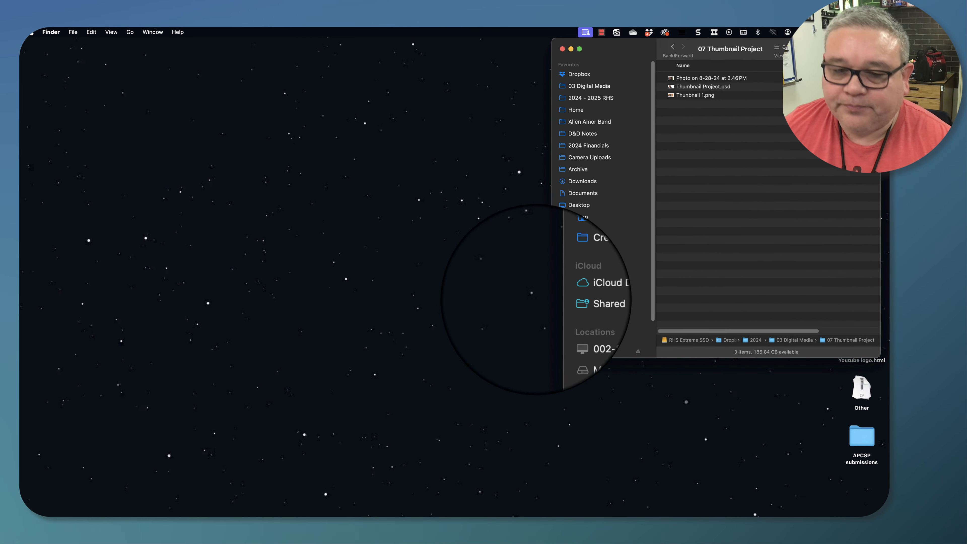
# - Launch Adobe Photoshop 2024 from a Launchpad search
pyautogui.moveTo(411, 514)
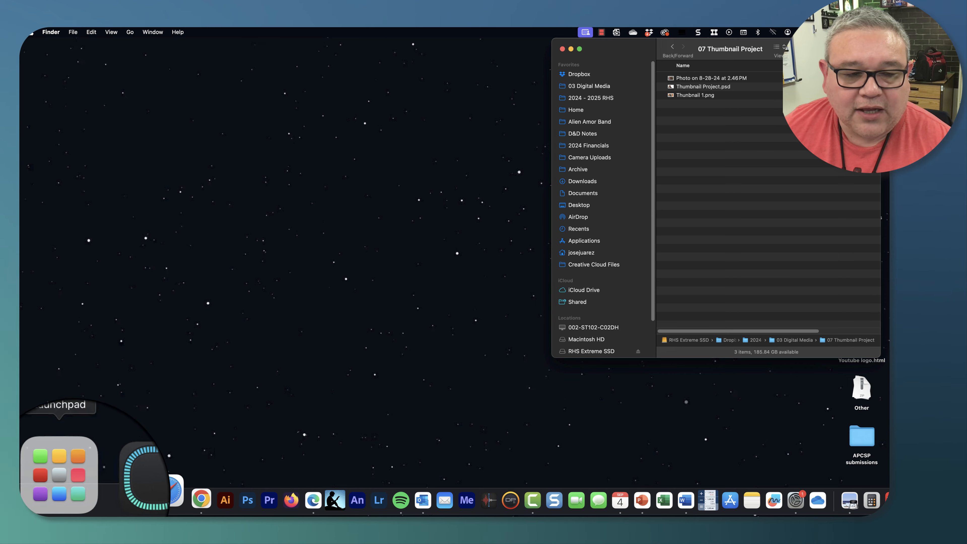
pyautogui.click(72, 491)
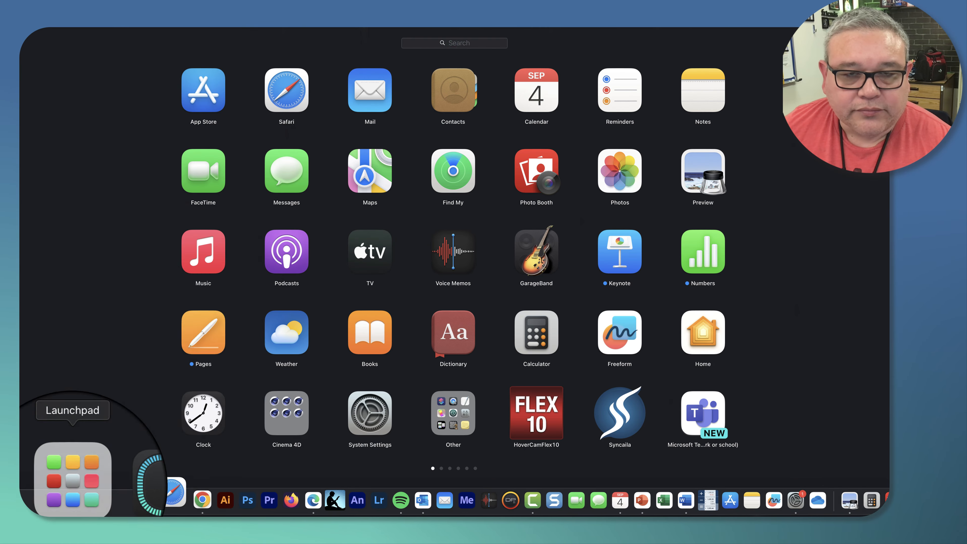
pyautogui.click(454, 42)
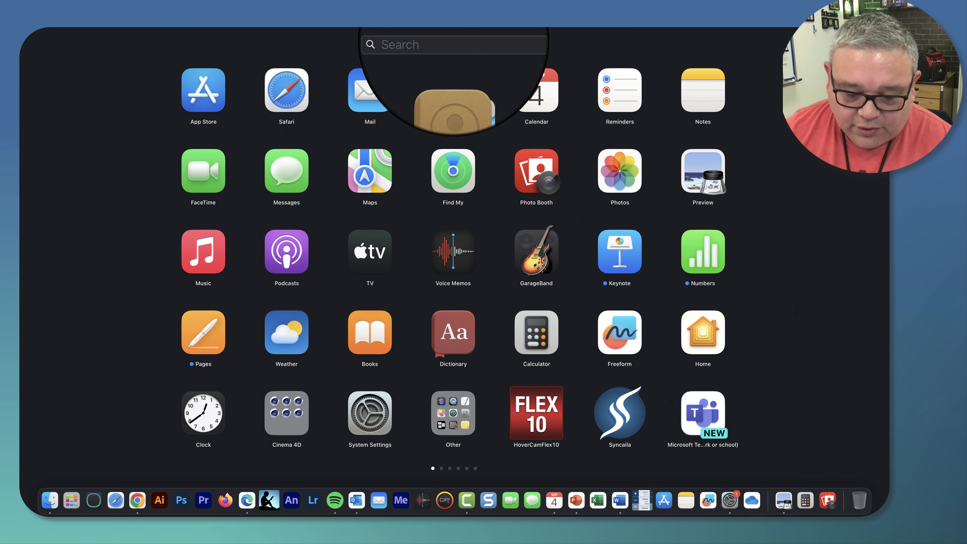
pyautogui.write('ph')
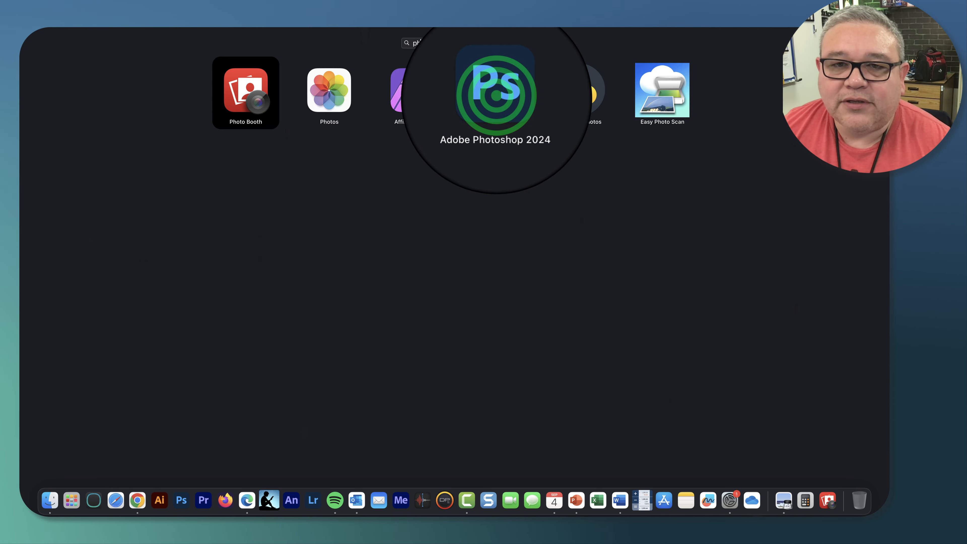
pyautogui.click(496, 95)
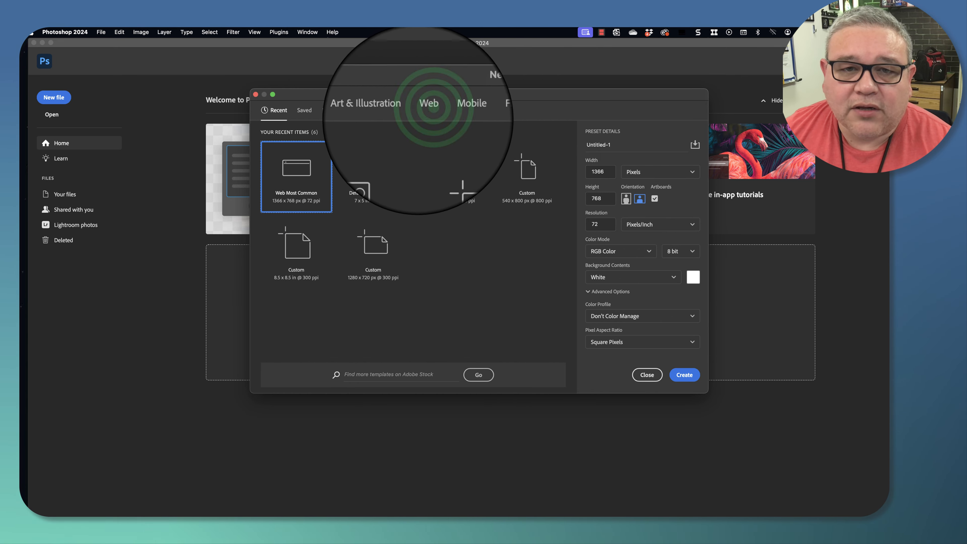
# - Choose the Web document category and name the new document YouTube Thumbnail
pyautogui.click(424, 110)
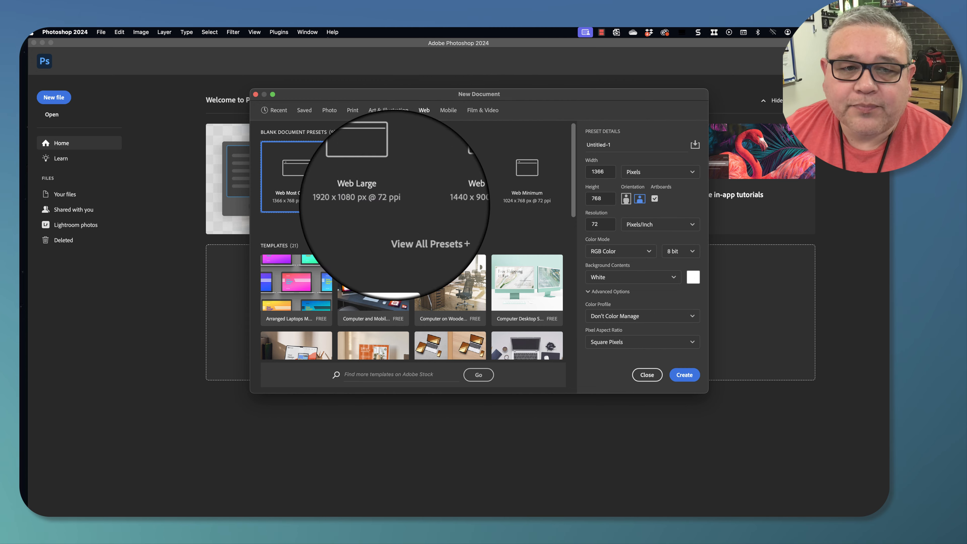
pyautogui.moveTo(621, 147); pyautogui.dragTo(578, 145)
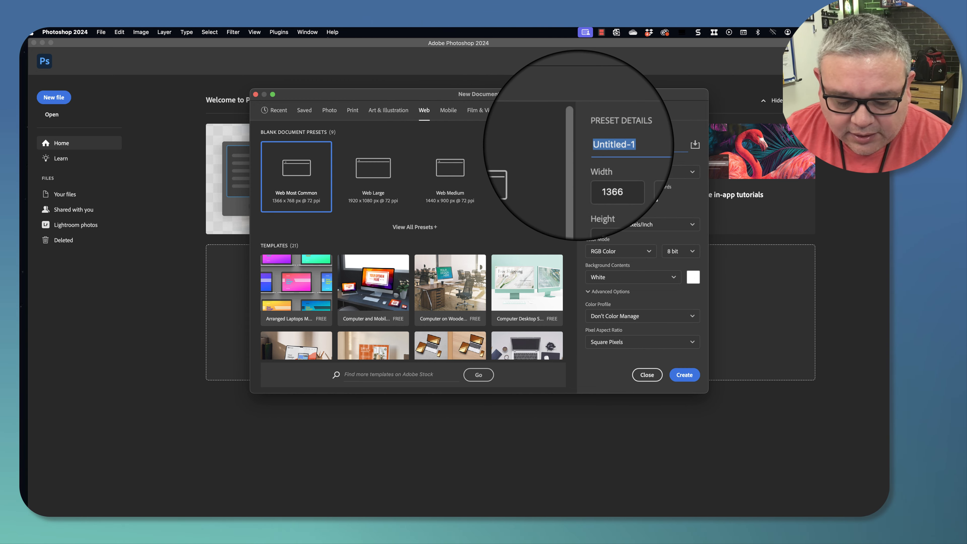
pyautogui.write('YouTube Thumbnail')
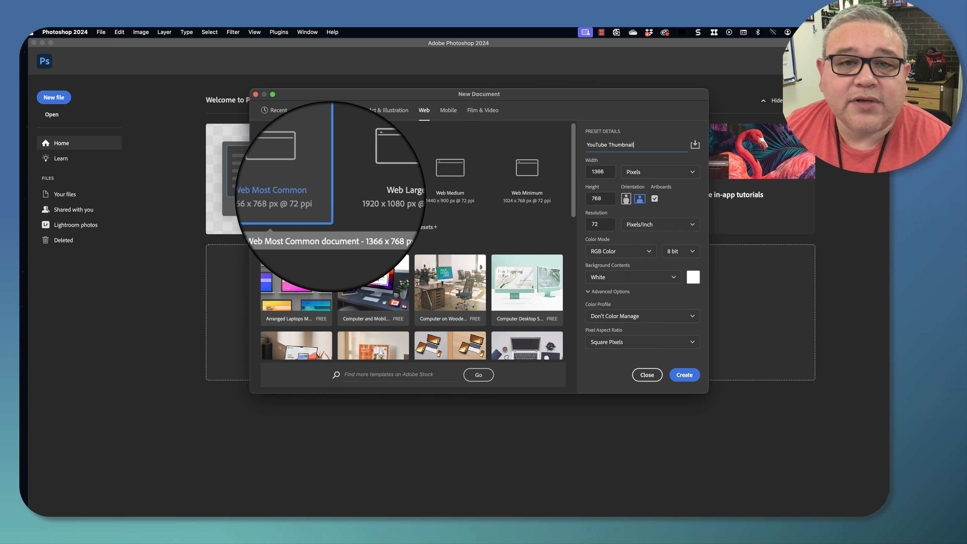
pyautogui.click(323, 110)
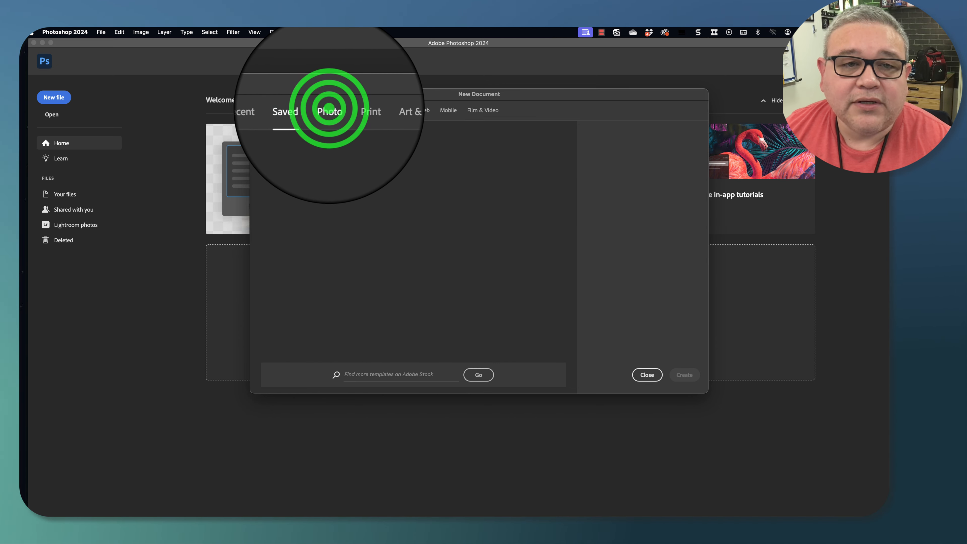
pyautogui.click(344, 110)
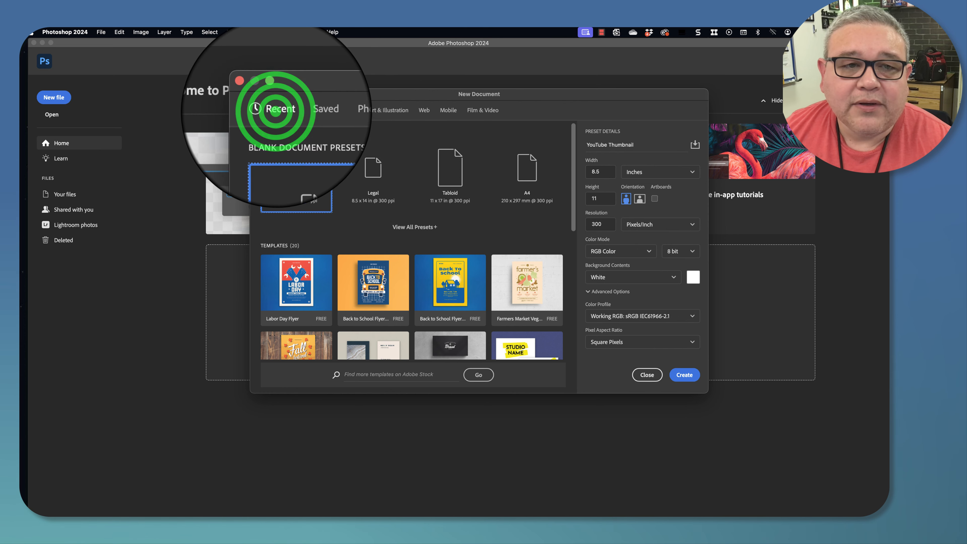
pyautogui.click(274, 110)
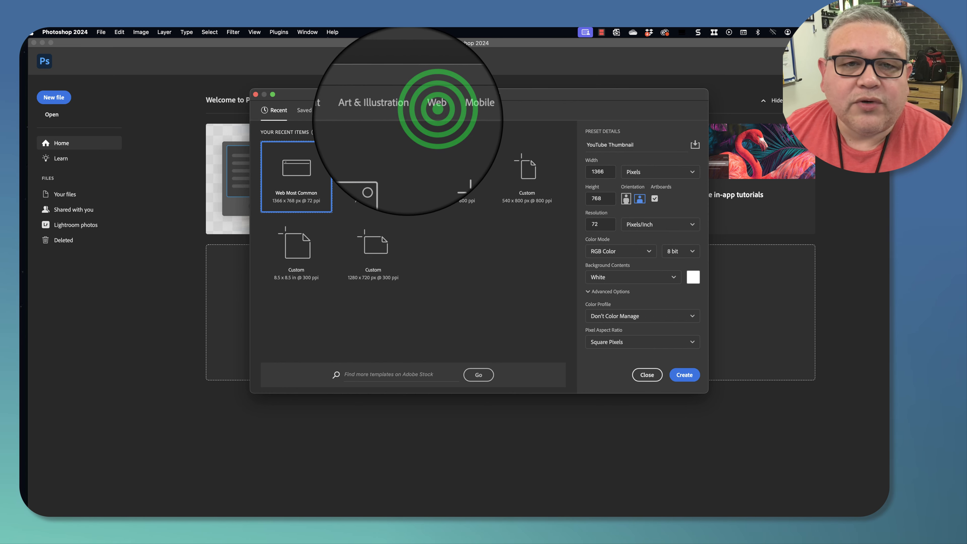
# - Create the document from the Web Most Common 1366 x 768 px preset
pyautogui.click(424, 110)
pyautogui.click(280, 172)
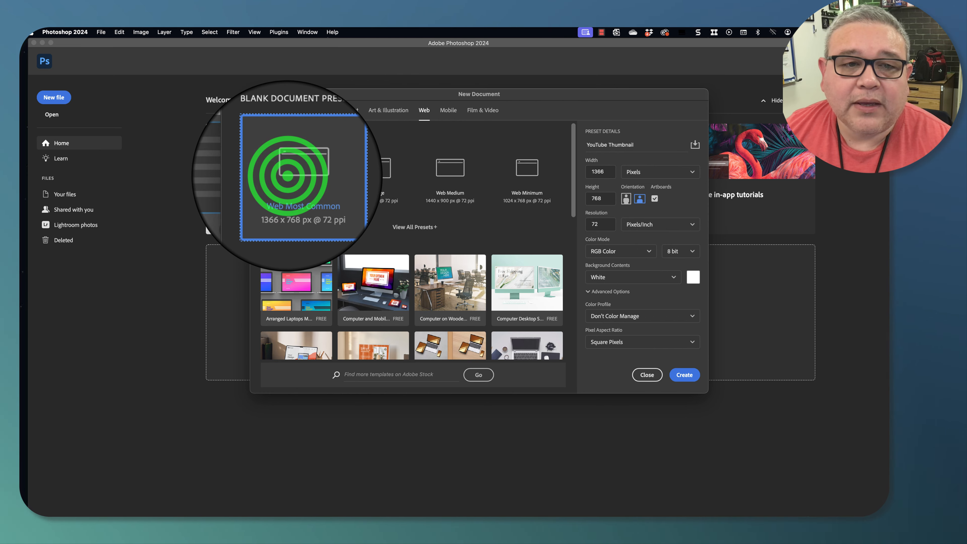
pyautogui.click(684, 375)
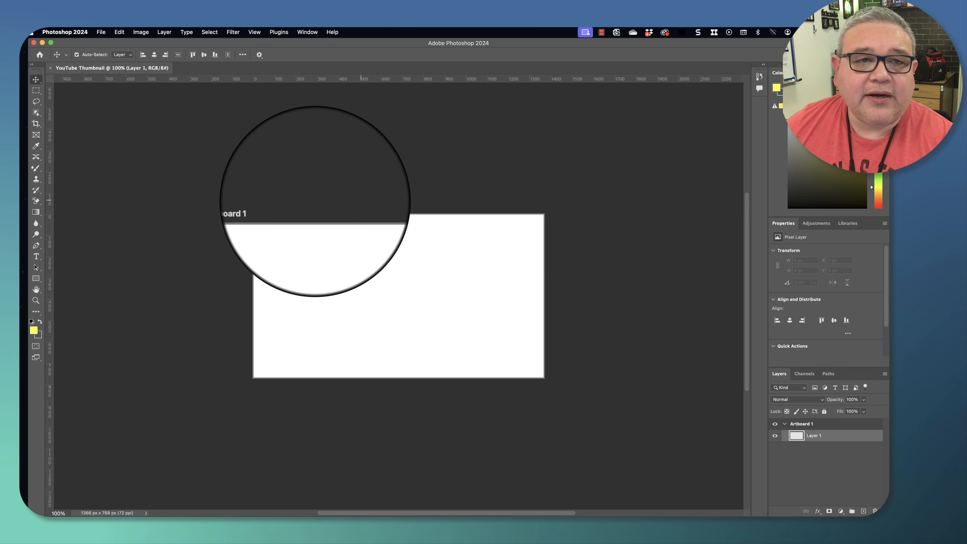
# - Place the webcam photo from 03 Digital Media > 07 Thumbnail Project as an embedded object from the computer
pyautogui.click(88, 32)
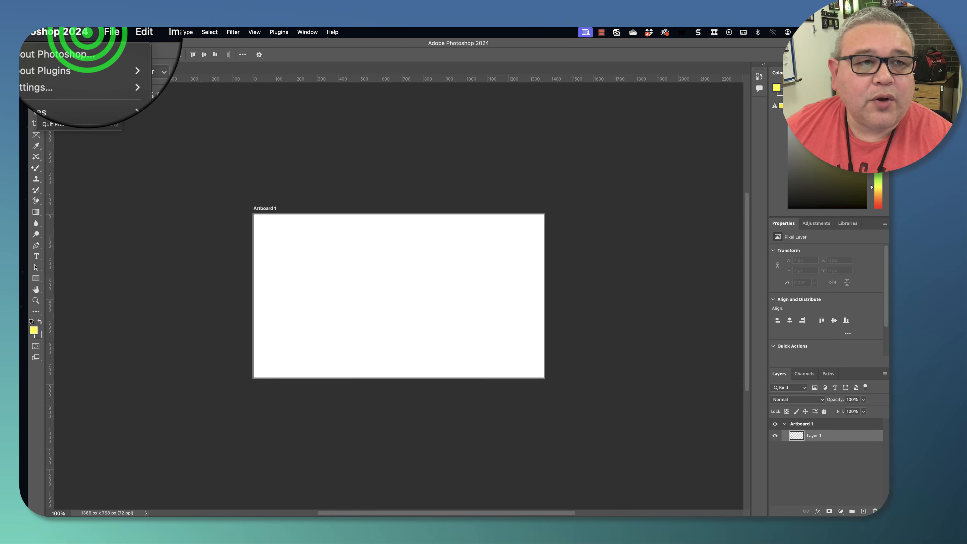
pyautogui.moveTo(94, 32)
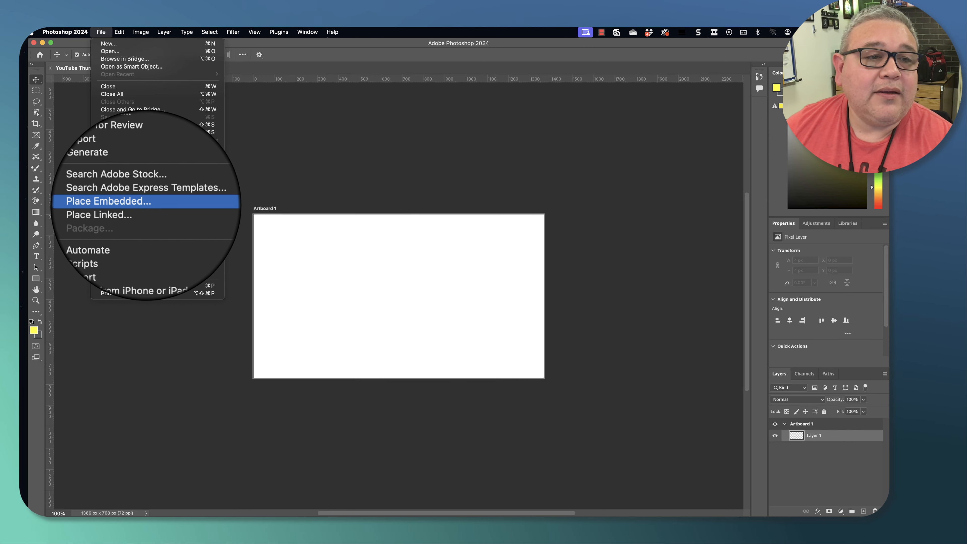
pyautogui.click(154, 203)
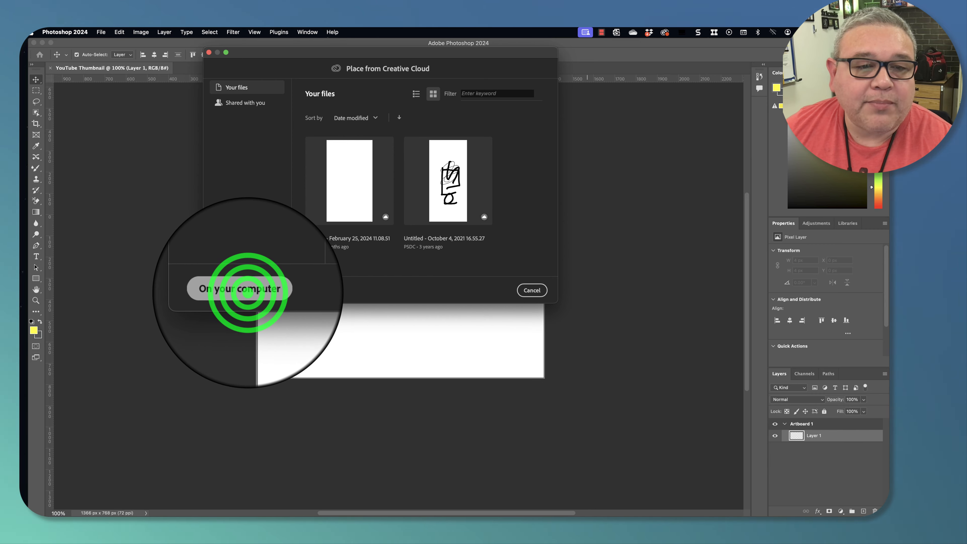
pyautogui.click(248, 290)
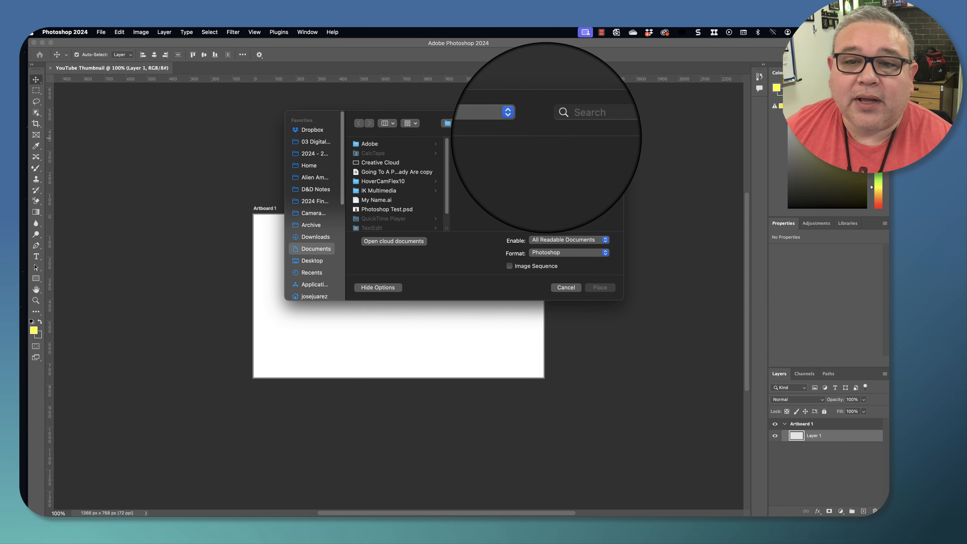
pyautogui.click(316, 141)
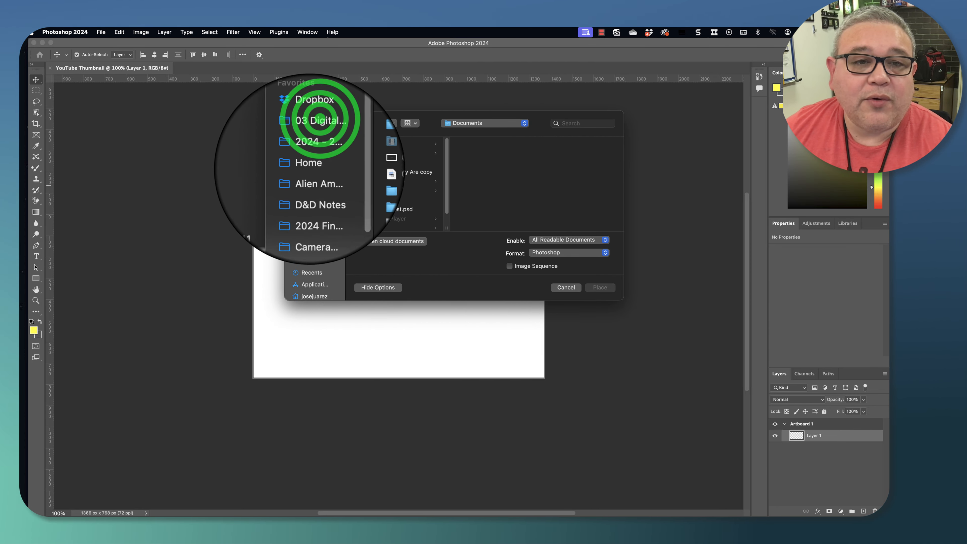
pyautogui.click(411, 181)
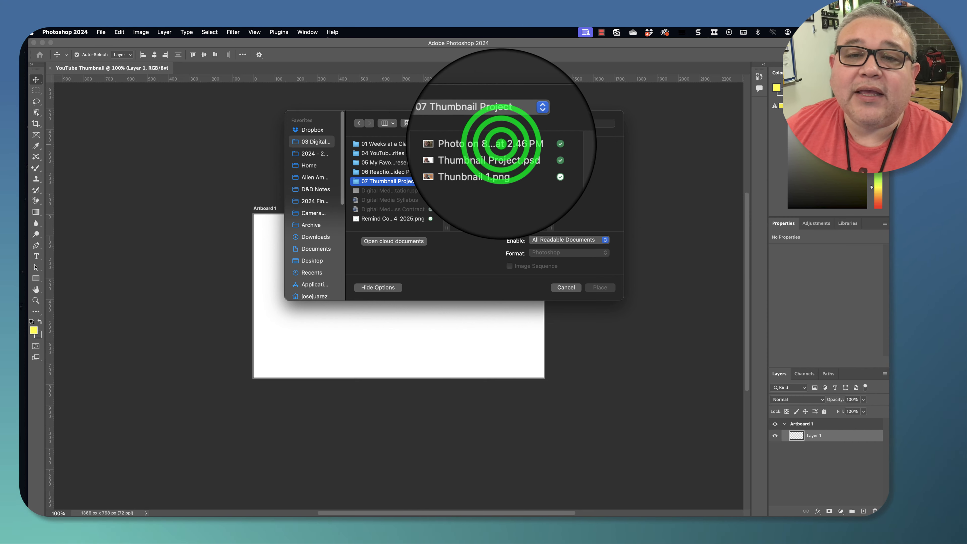
pyautogui.click(501, 143)
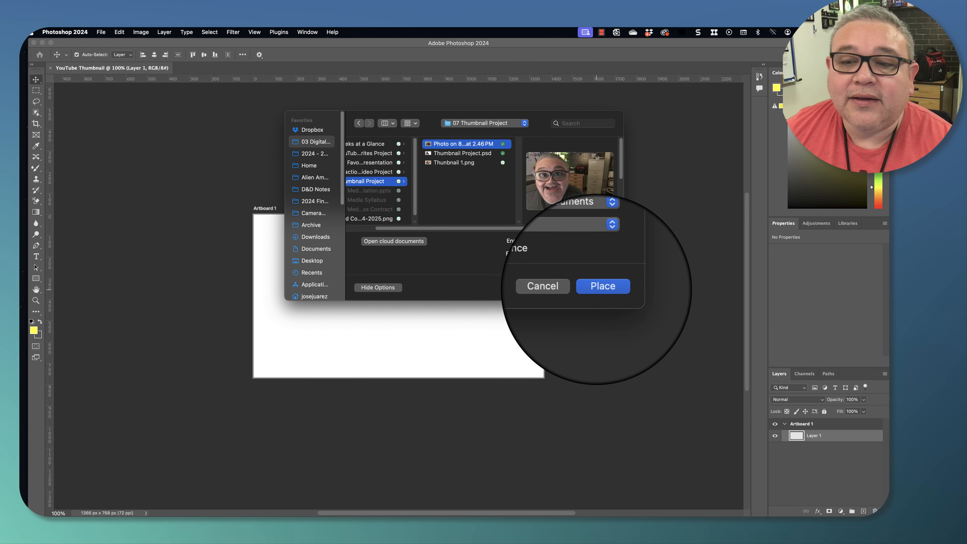
pyautogui.click(599, 283)
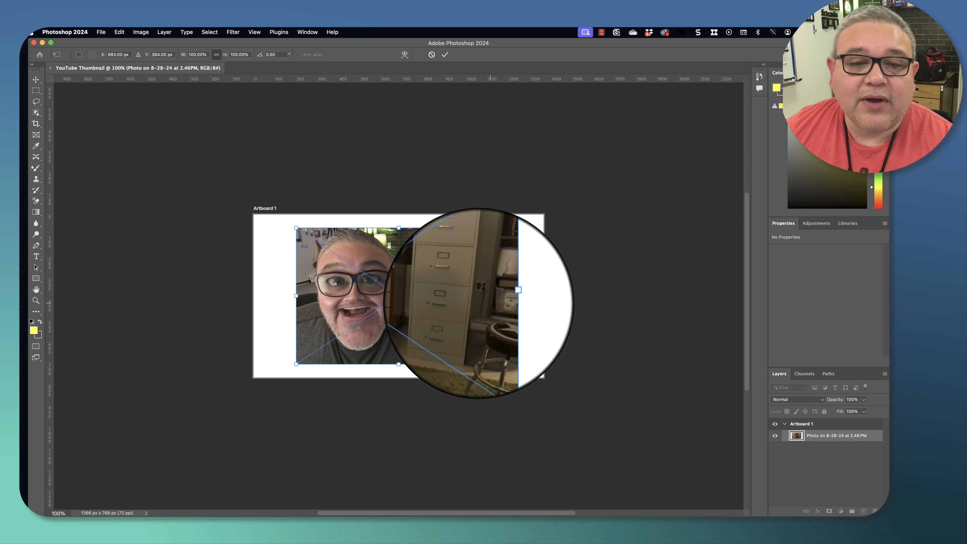
# - Scale the placed photo to about 145% so it covers the whole artboard, reposition it slightly, and commit
pyautogui.moveTo(296, 228); pyautogui.dragTo(256, 201)
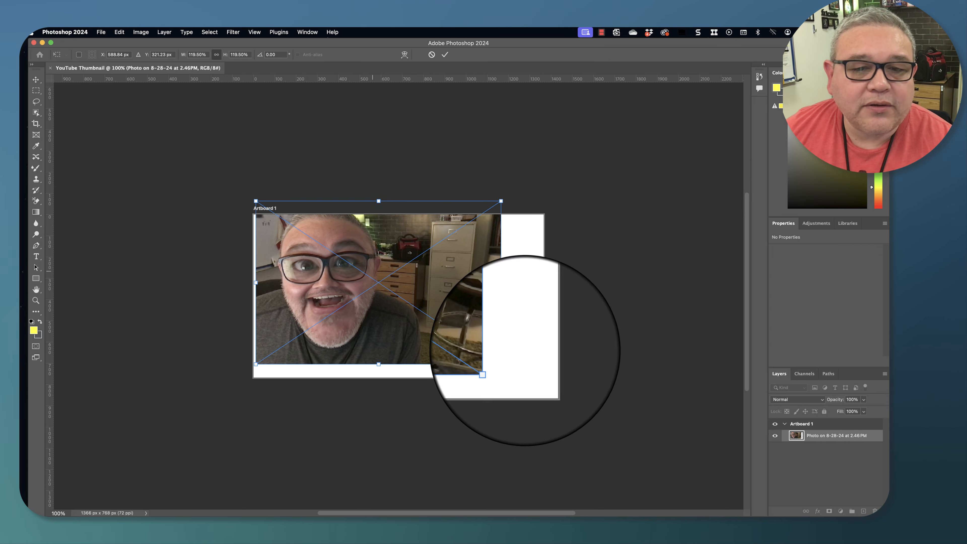
pyautogui.moveTo(501, 363); pyautogui.dragTo(548, 395)
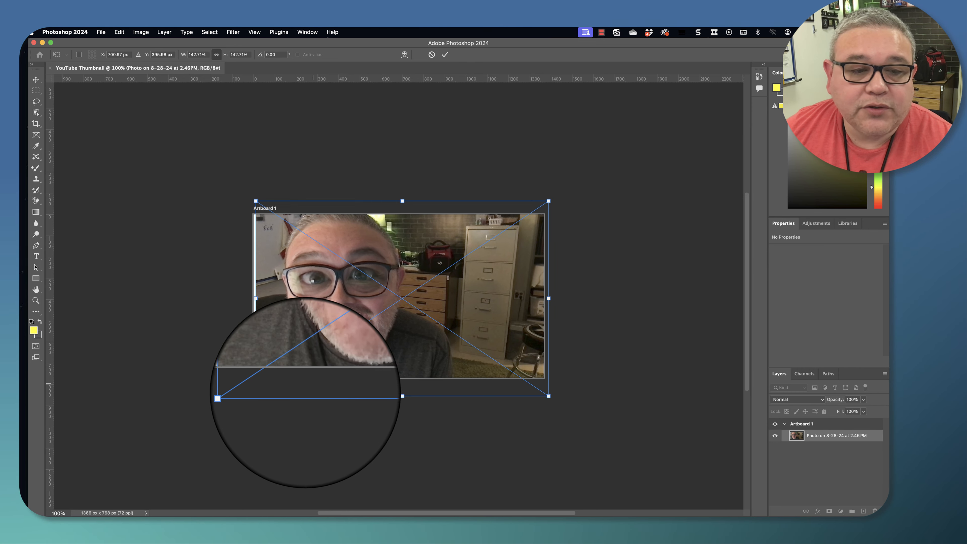
pyautogui.moveTo(255, 396); pyautogui.dragTo(249, 396)
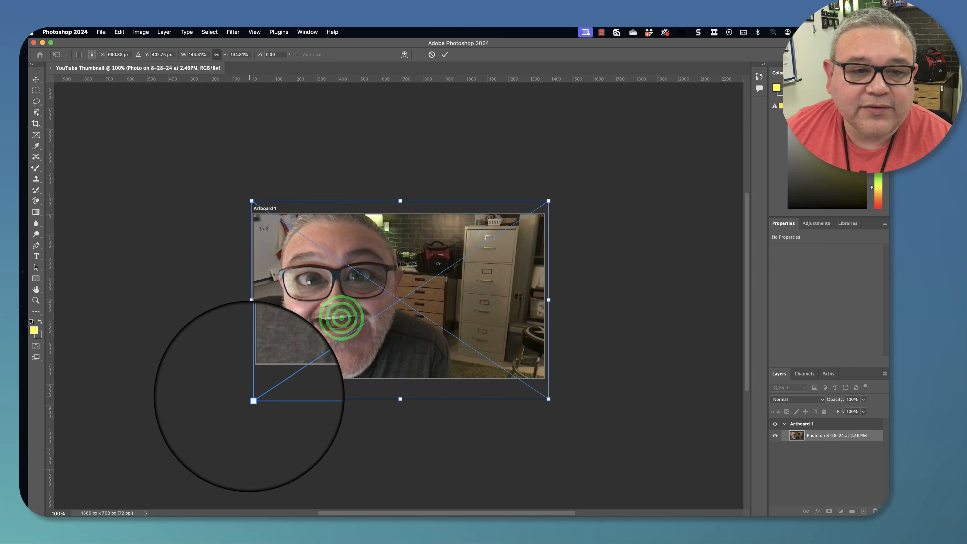
pyautogui.moveTo(337, 314)
pyautogui.mouseDown()
pyautogui.moveTo(339, 328)
pyautogui.moveTo(338, 317)
pyautogui.mouseUp()
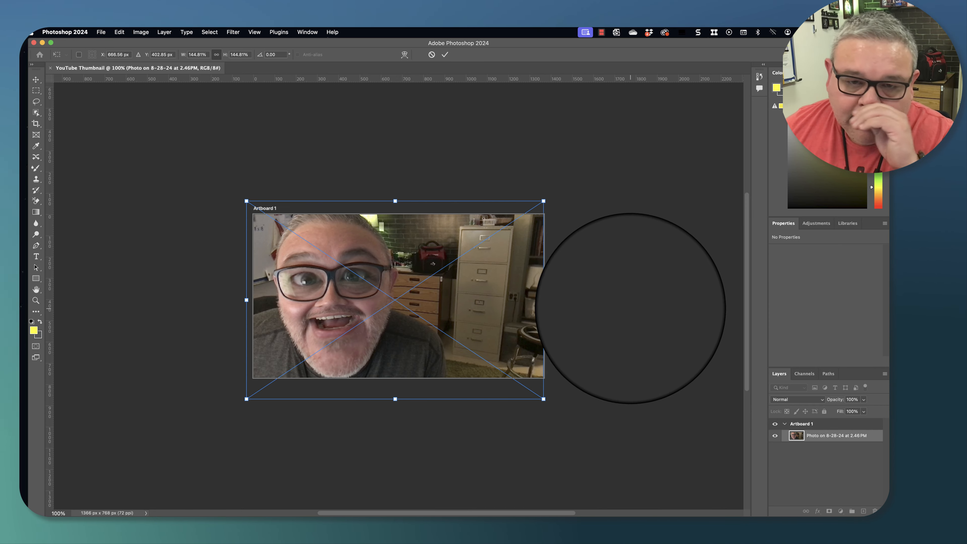
pyautogui.click(445, 54)
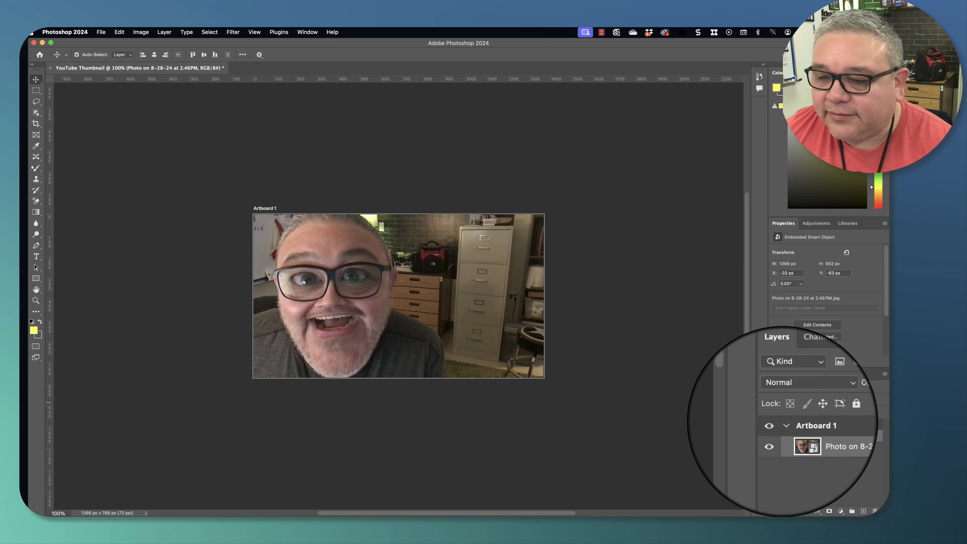
# - Rename the photo layer Main Photo
pyautogui.click(831, 437)
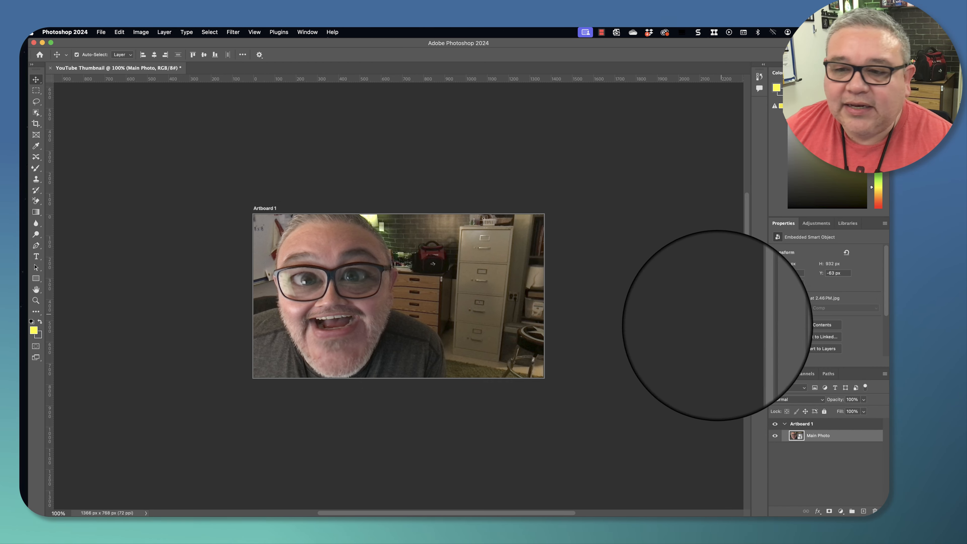
pyautogui.click(832, 436)
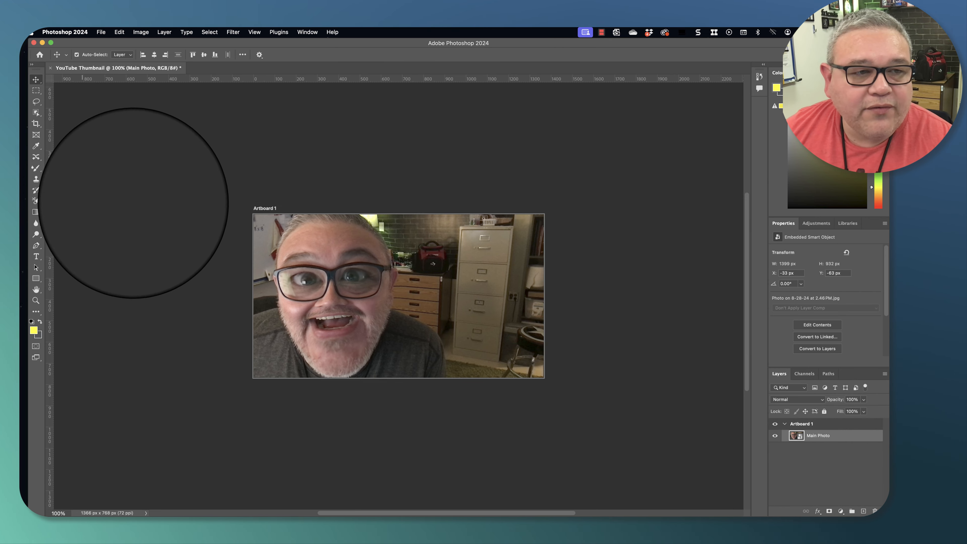
# - Select the Eraser tool and try erasing the canvas while no layer is selected
pyautogui.click(34, 200)
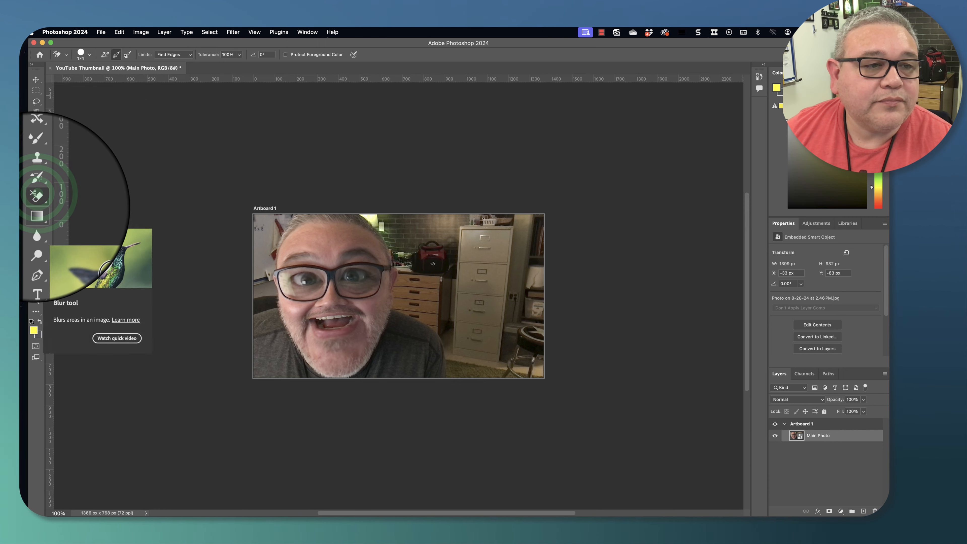
pyautogui.click(36, 201)
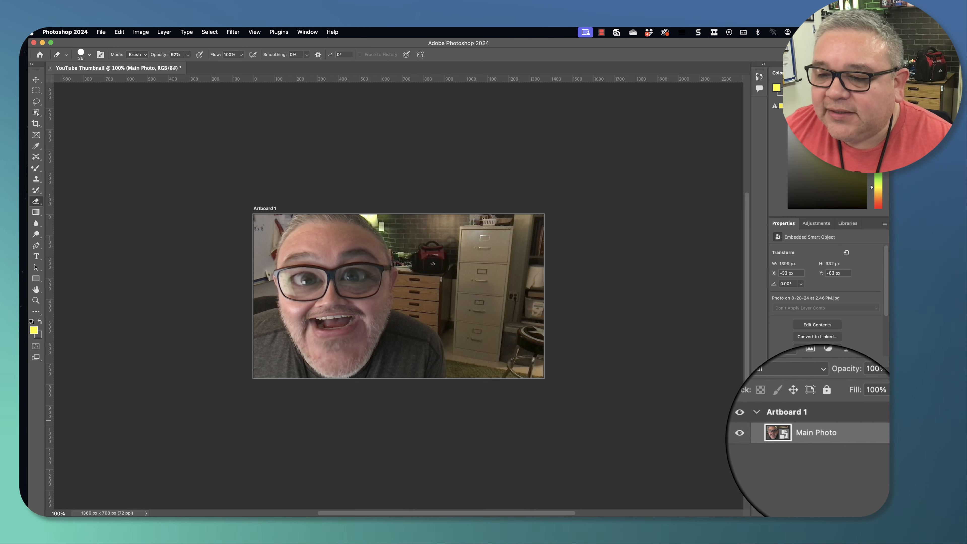
pyautogui.click(835, 446)
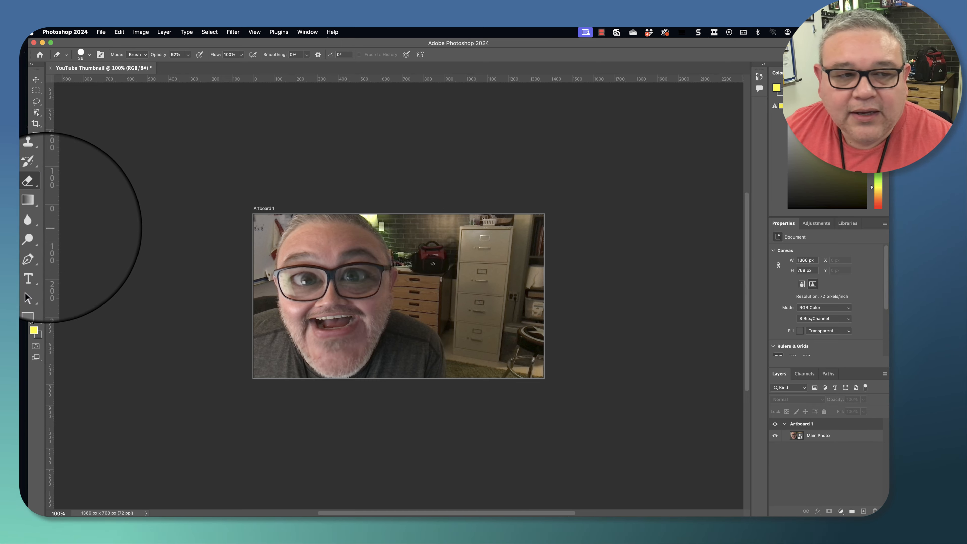
pyautogui.click(384, 254)
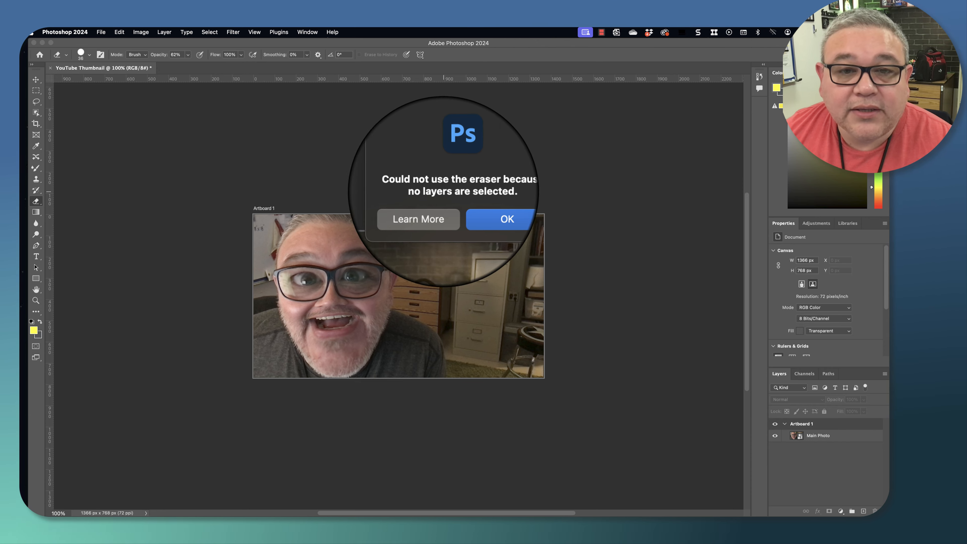
pyautogui.click(479, 206)
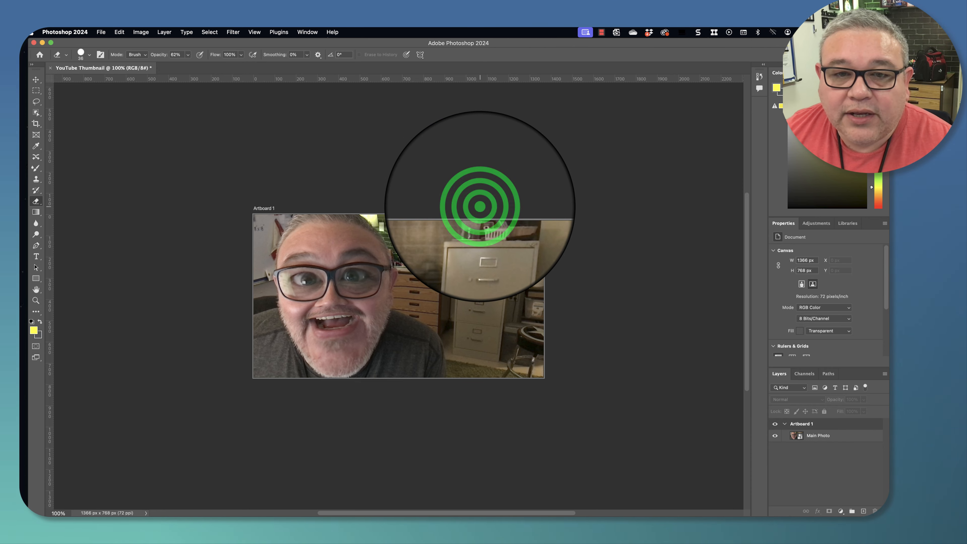
# - Select the Main Photo layer and rasterize its smart object for erasing
pyautogui.click(826, 436)
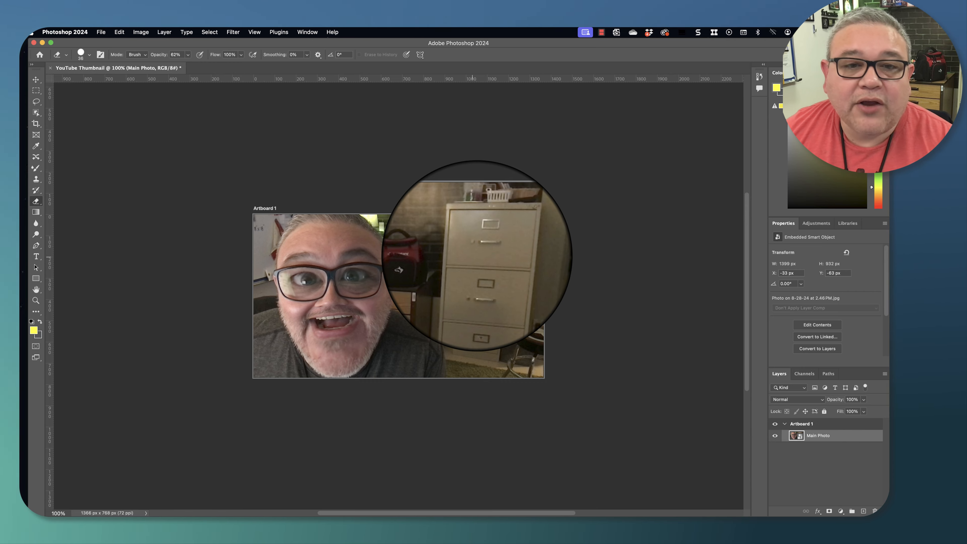
pyautogui.click(472, 253)
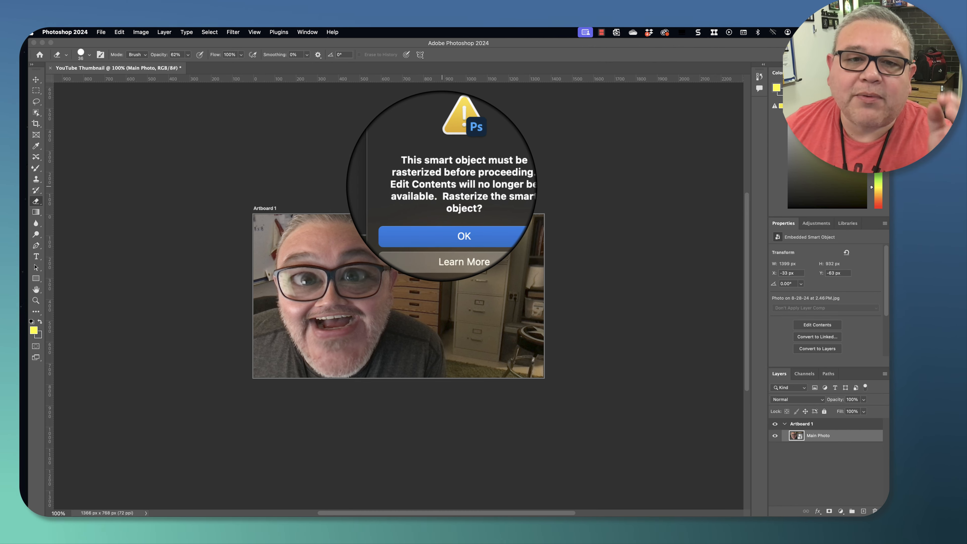
pyautogui.click(467, 212)
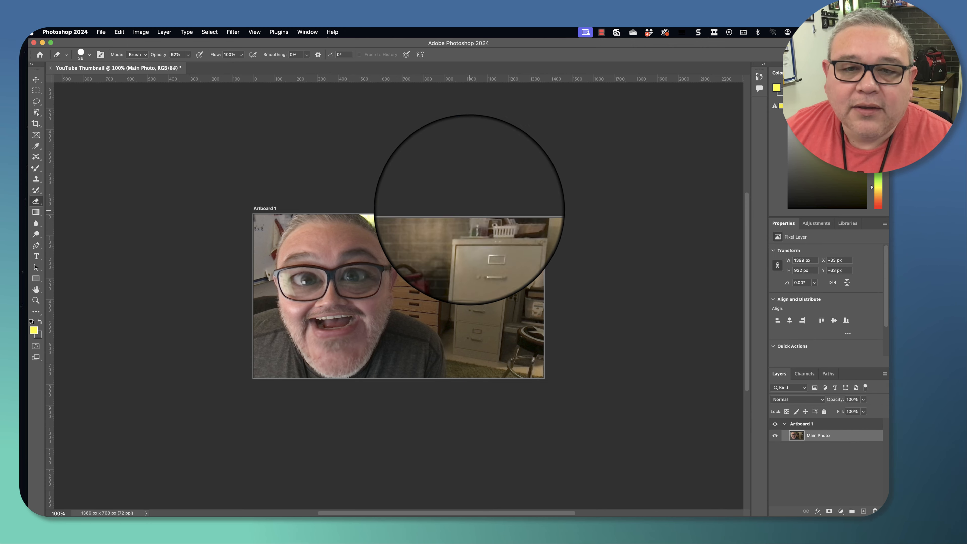
# - Erase test strokes over the filing cabinet and undo both of them
pyautogui.moveTo(480, 215)
pyautogui.mouseDown()
pyautogui.moveTo(515, 264)
pyautogui.moveTo(493, 234)
pyautogui.moveTo(497, 280)
pyautogui.moveTo(507, 240)
pyautogui.mouseUp()
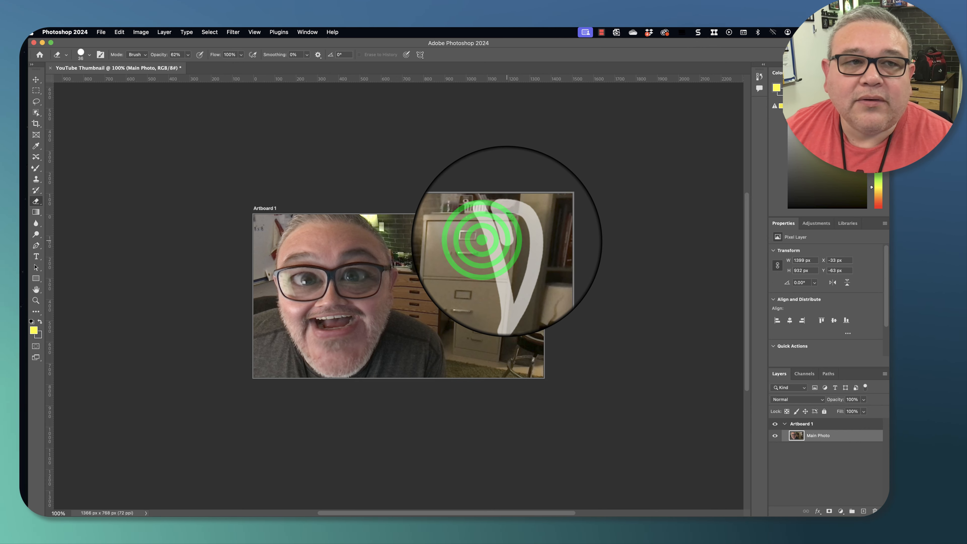
pyautogui.click(493, 240)
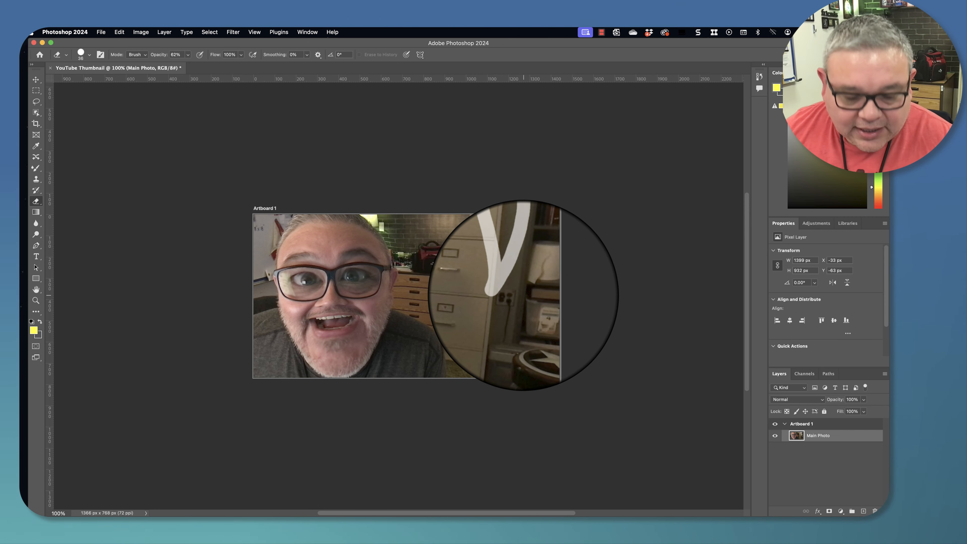
pyautogui.press('super+z')
pyautogui.press('super+z')
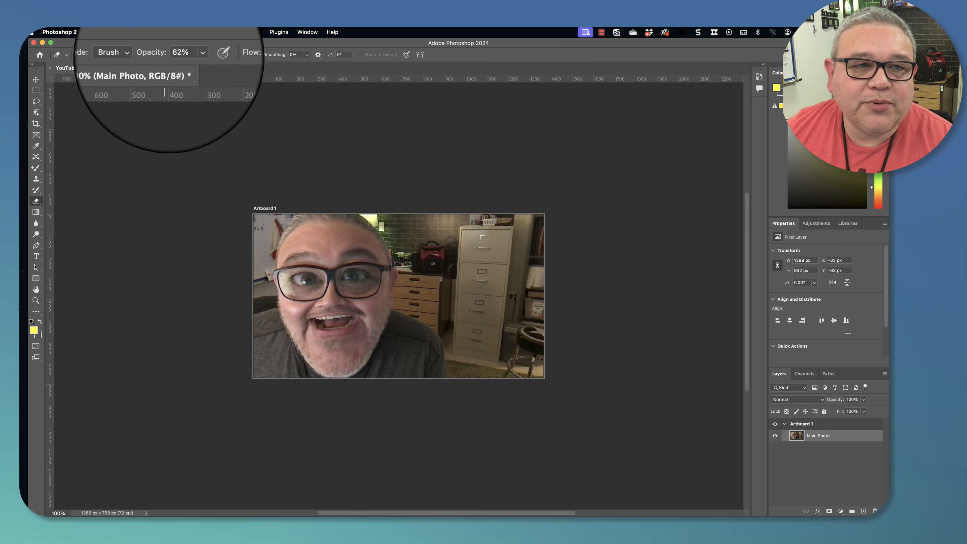
# - Set the eraser opacity to 100% and erase a test stroke over the filing cabinet
pyautogui.click(187, 55)
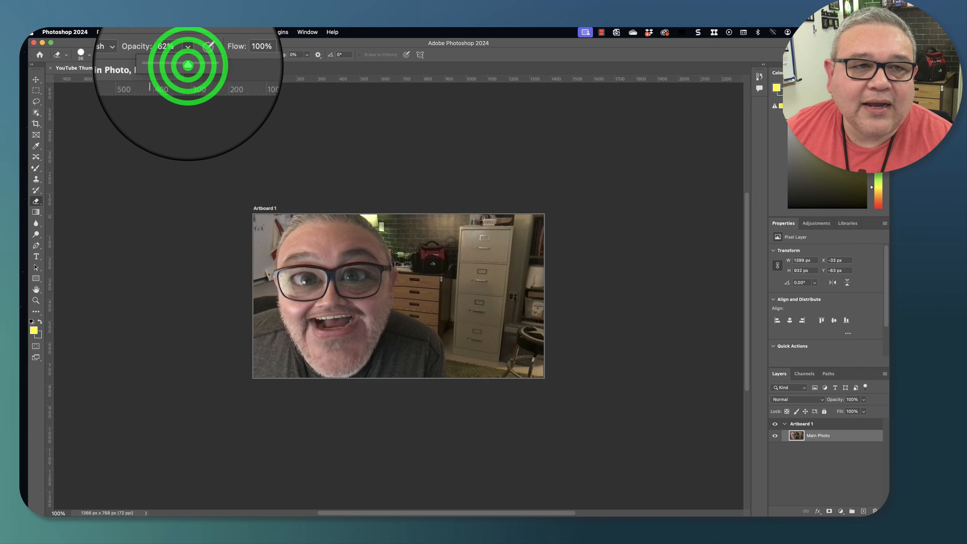
pyautogui.moveTo(187, 65); pyautogui.dragTo(203, 65)
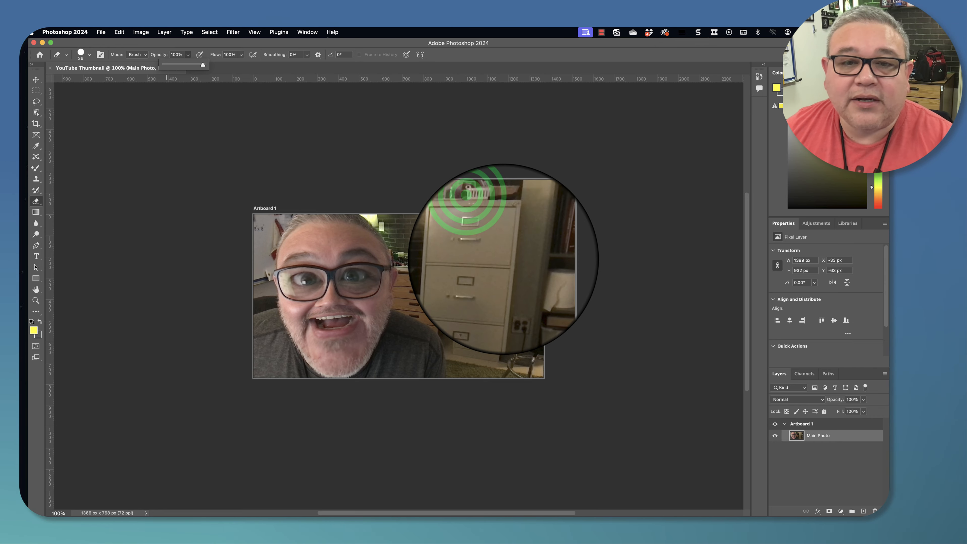
pyautogui.moveTo(491, 238)
pyautogui.mouseDown()
pyautogui.moveTo(517, 275)
pyautogui.moveTo(513, 288)
pyautogui.moveTo(542, 220)
pyautogui.mouseUp()
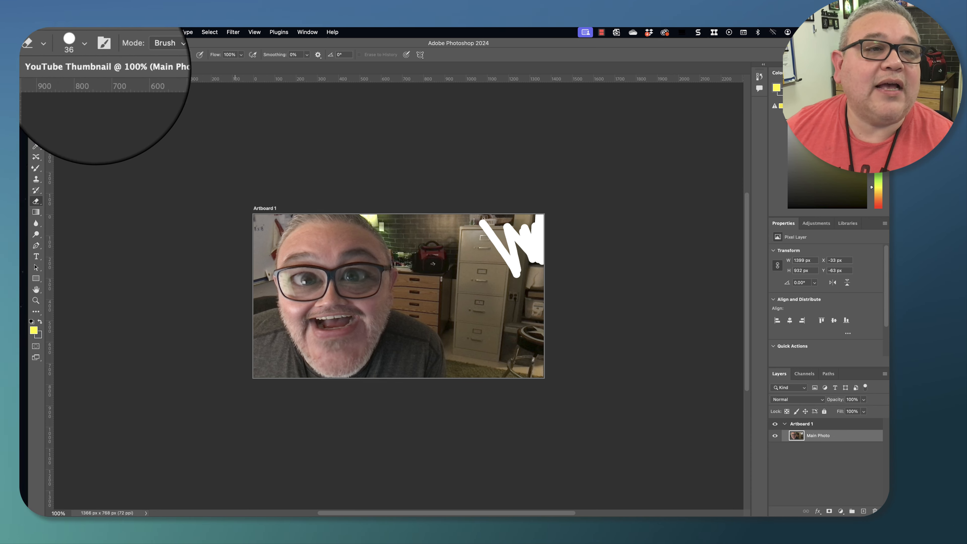
# - Set the eraser size to 175 px and erase the background to the right of the person
pyautogui.click(89, 55)
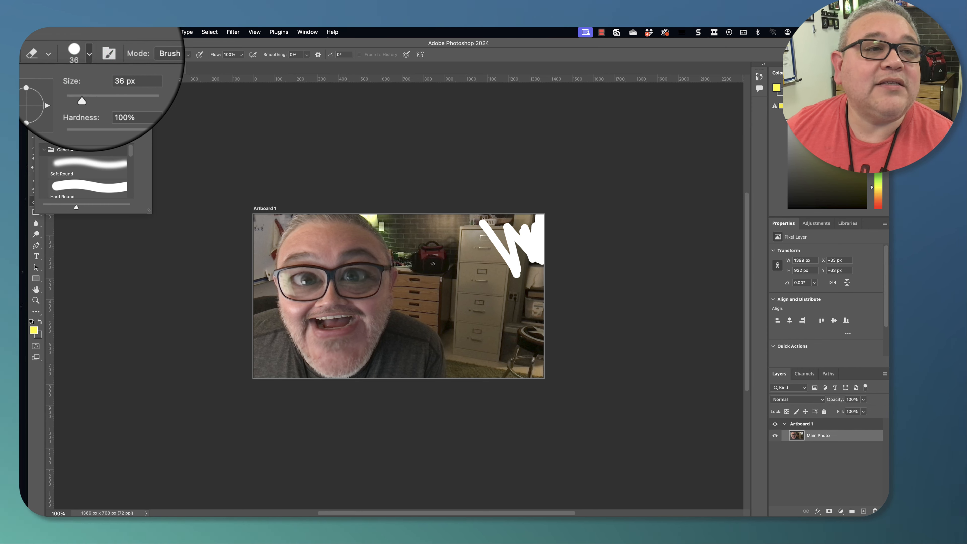
pyautogui.click(80, 80)
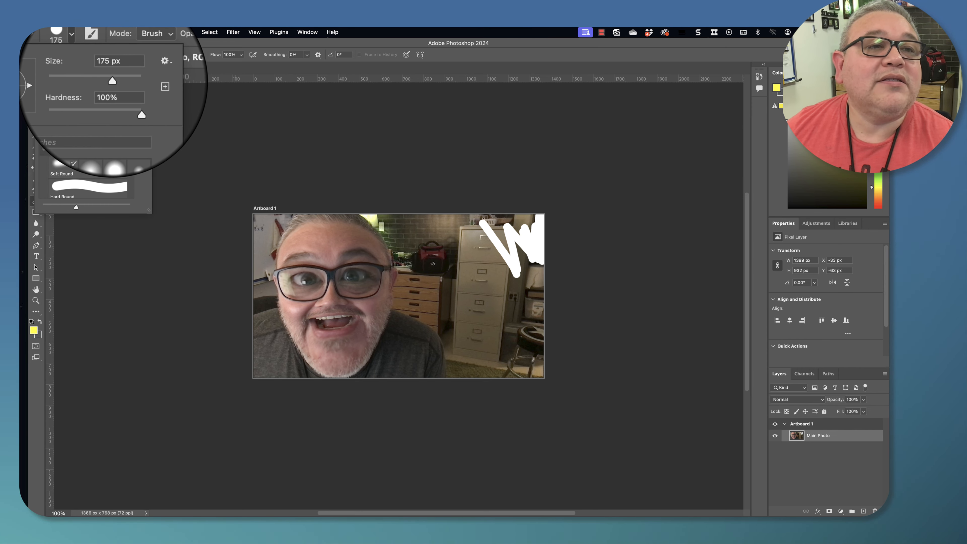
pyautogui.click(503, 308)
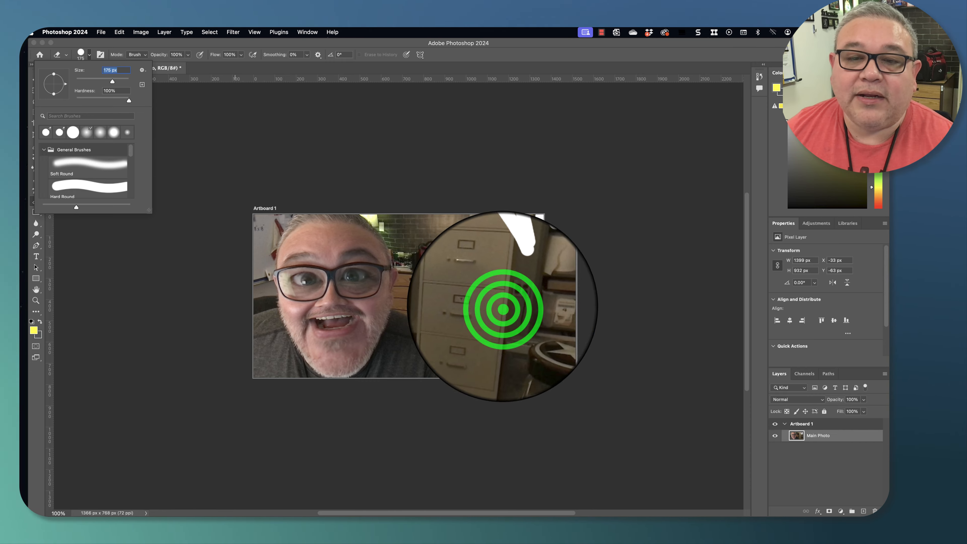
pyautogui.moveTo(502, 308); pyautogui.dragTo(465, 214)
pyautogui.moveTo(535, 371)
pyautogui.mouseDown()
pyautogui.moveTo(507, 177)
pyautogui.moveTo(542, 269)
pyautogui.moveTo(539, 291)
pyautogui.moveTo(490, 307)
pyautogui.moveTo(514, 335)
pyautogui.moveTo(496, 367)
pyautogui.moveTo(477, 270)
pyautogui.mouseUp()
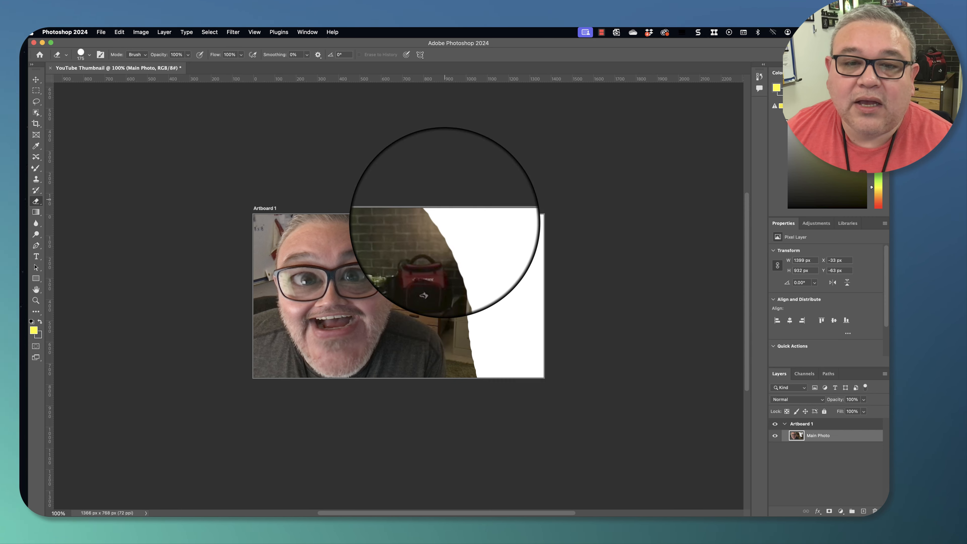
pyautogui.moveTo(445, 222)
pyautogui.mouseDown()
pyautogui.moveTo(486, 355)
pyautogui.moveTo(474, 361)
pyautogui.moveTo(459, 310)
pyautogui.moveTo(426, 294)
pyautogui.moveTo(419, 278)
pyautogui.moveTo(433, 272)
pyautogui.moveTo(398, 226)
pyautogui.moveTo(429, 236)
pyautogui.mouseUp()
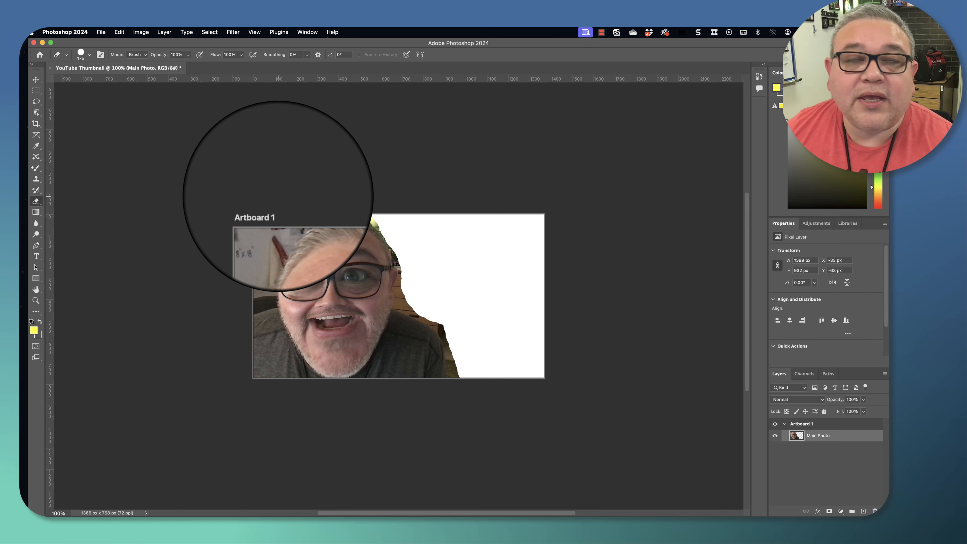
# - Erase the background near the shoulder and along the left edge of the photo
pyautogui.click(477, 263)
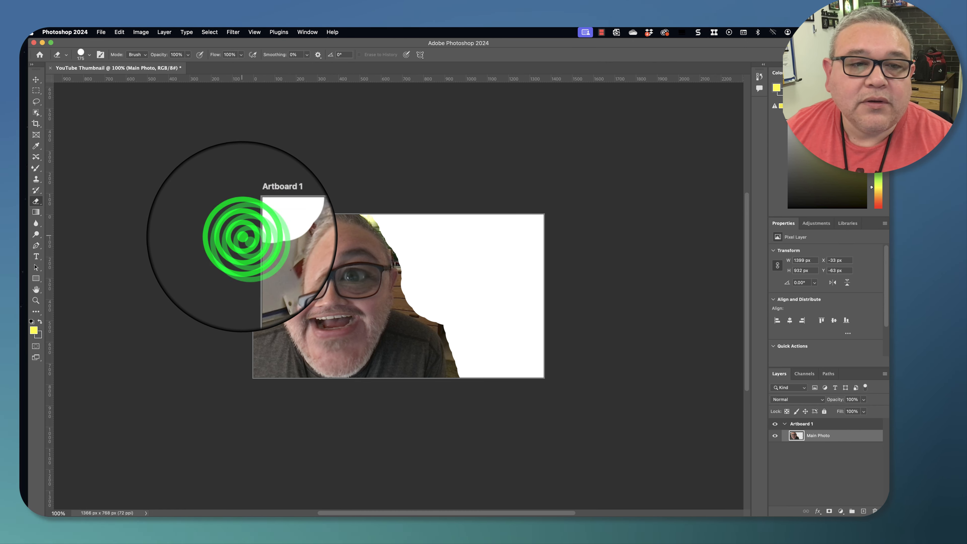
pyautogui.click(254, 241)
pyautogui.click(252, 249)
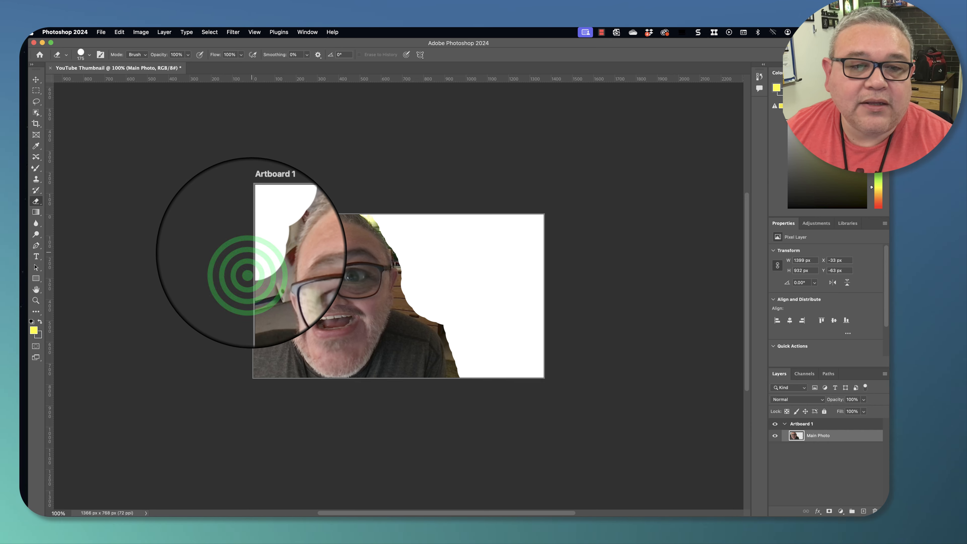
pyautogui.click(249, 265)
pyautogui.click(249, 285)
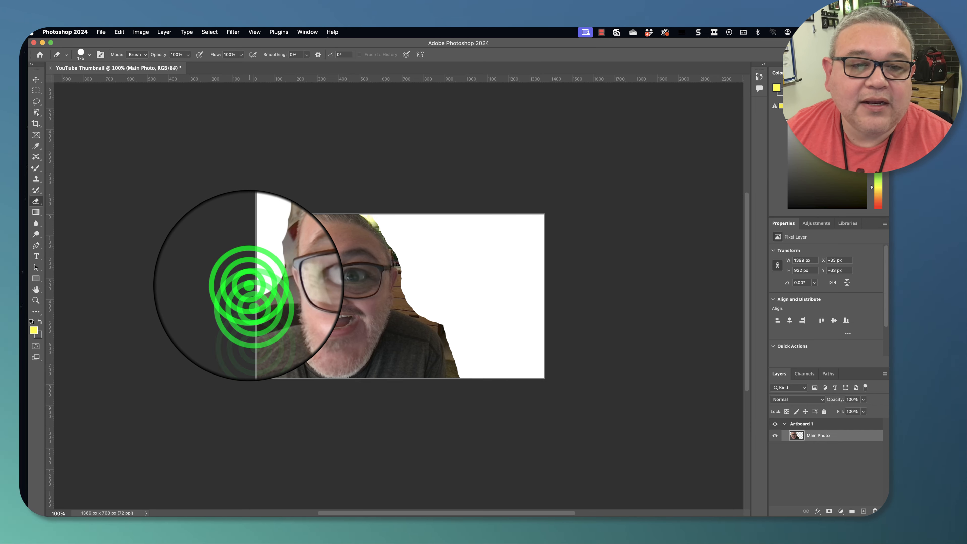
pyautogui.click(251, 294)
pyautogui.click(255, 320)
pyautogui.click(258, 333)
pyautogui.click(256, 320)
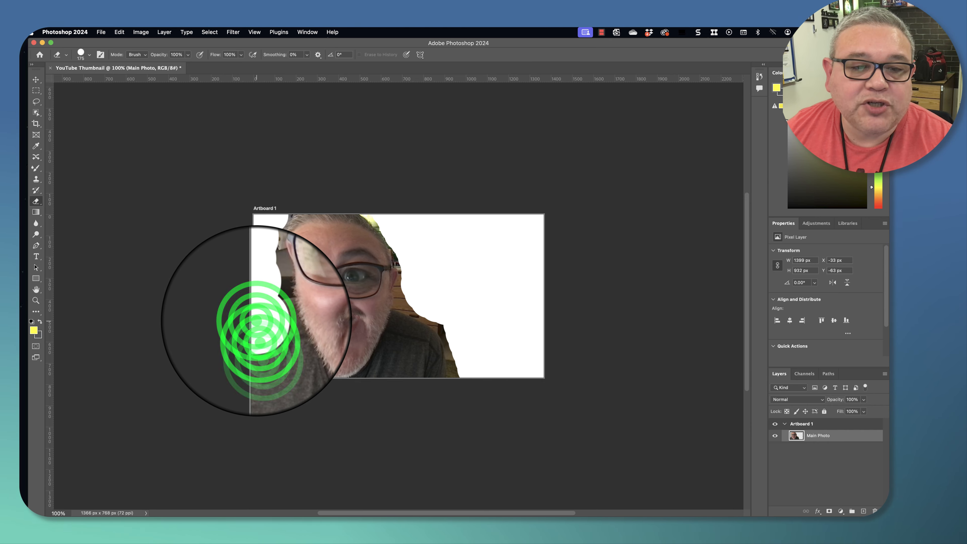
pyautogui.click(260, 335)
pyautogui.click(261, 343)
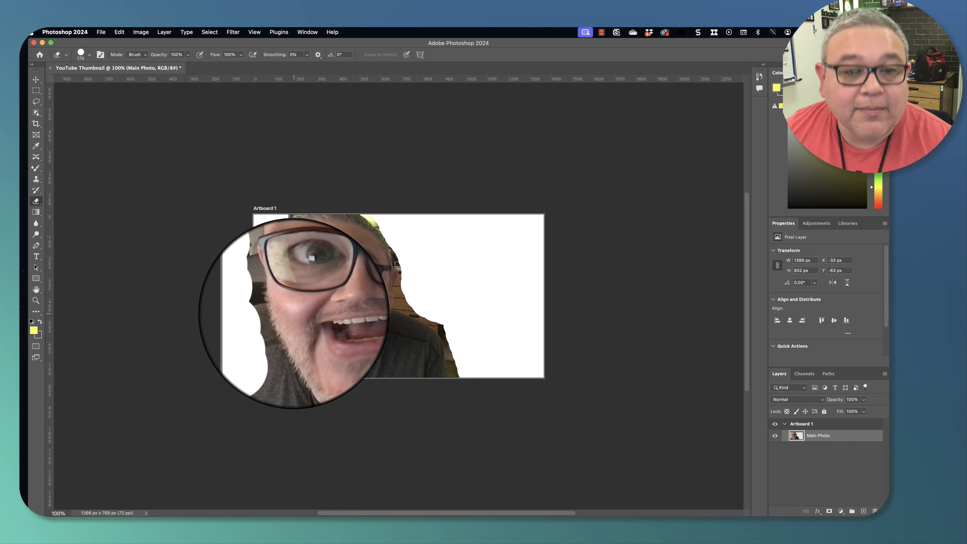
# - Undo the last four eraser strokes on the left edge
pyautogui.press('super+z')
pyautogui.press('super+z')
pyautogui.press('super+z')
pyautogui.press('super+z')
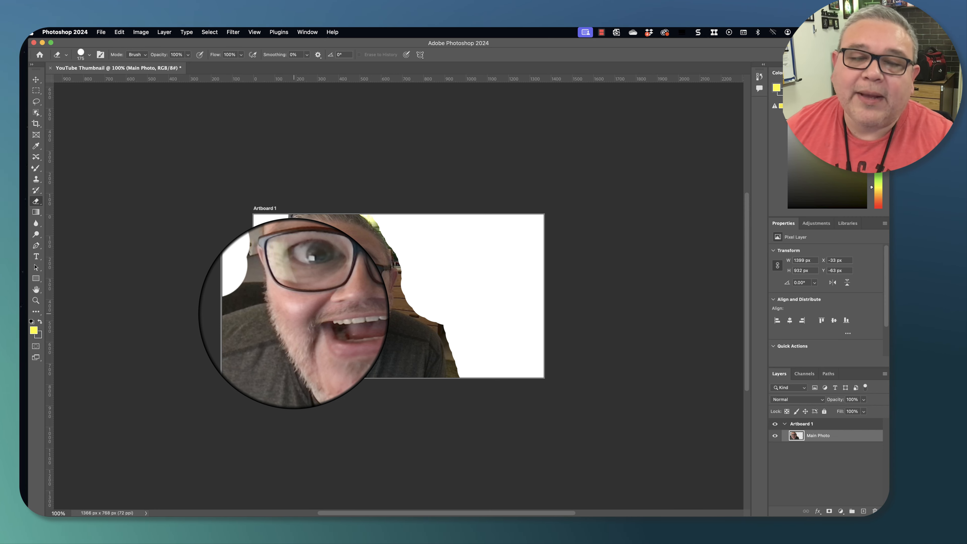
# - Erase leftover background beside the right shoulder and set the eraser size to 51 px
pyautogui.click(467, 367)
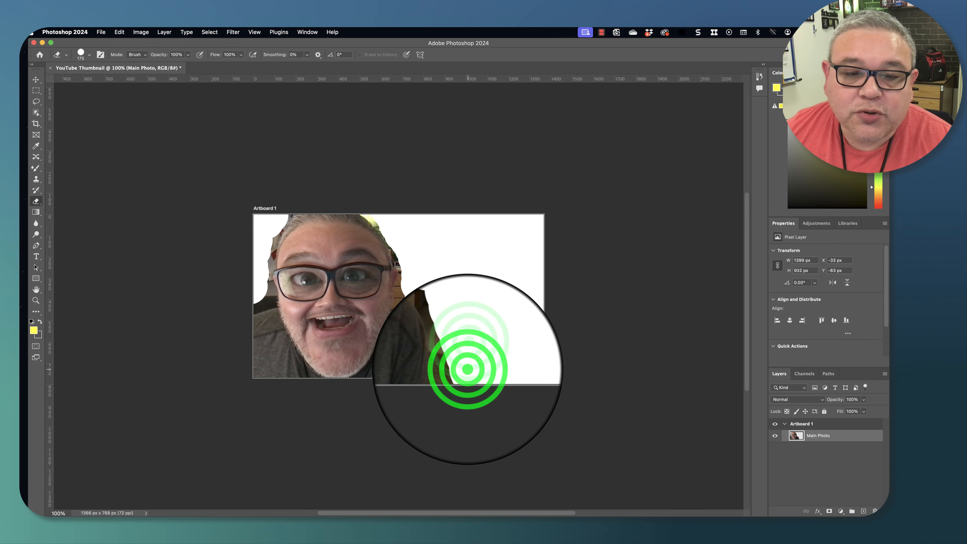
pyautogui.click(468, 354)
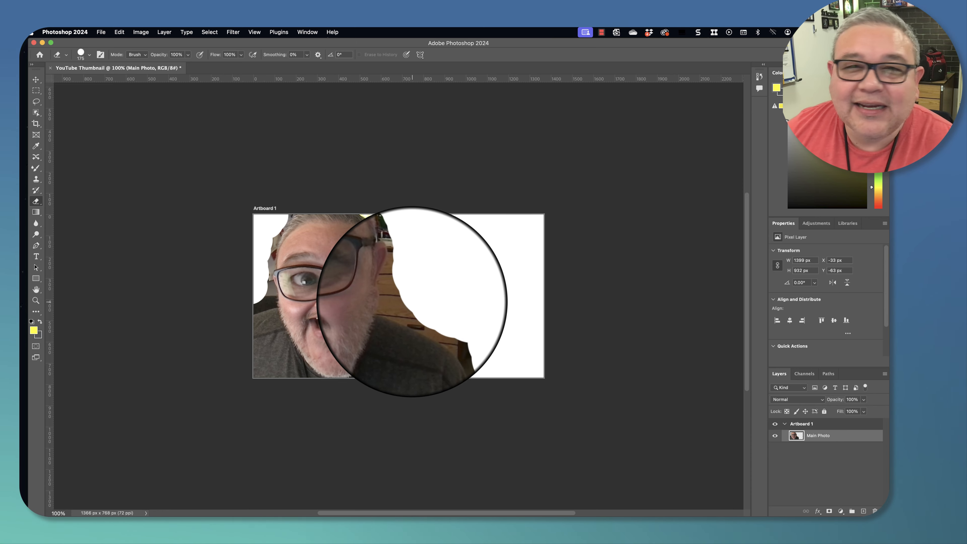
pyautogui.click(81, 53)
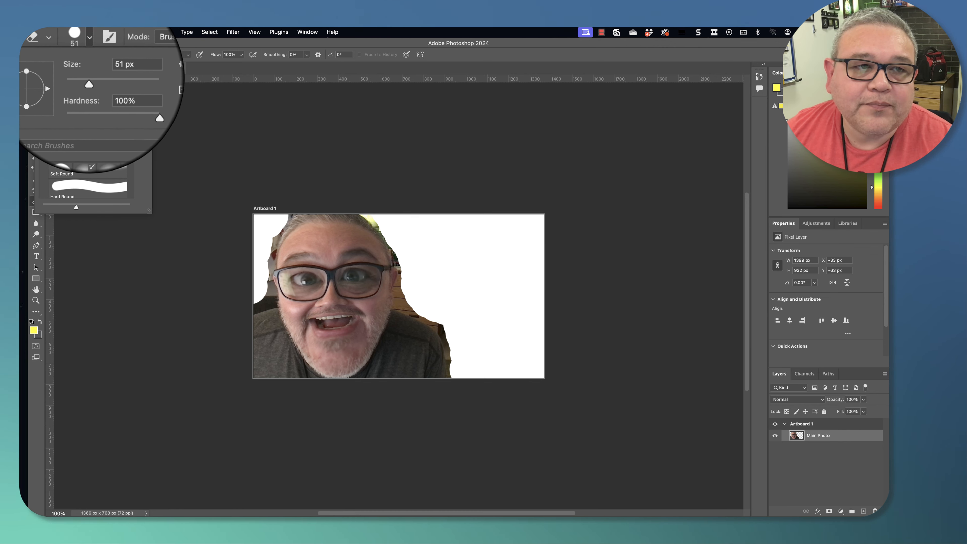
pyautogui.moveTo(89, 80); pyautogui.dragTo(89, 80)
pyautogui.click(404, 283)
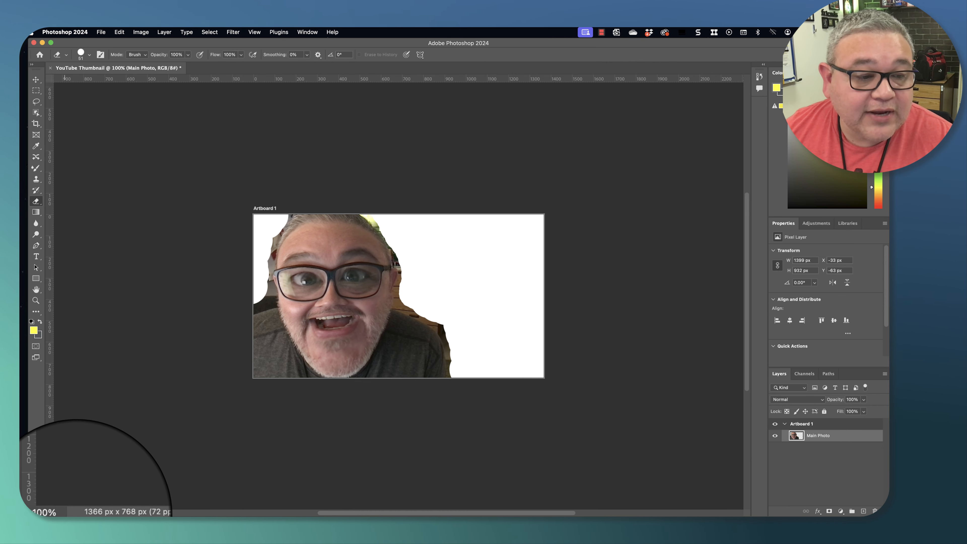
# - Zoom to 250% and erase the remaining background along the right side of the head
pyautogui.click(67, 511)
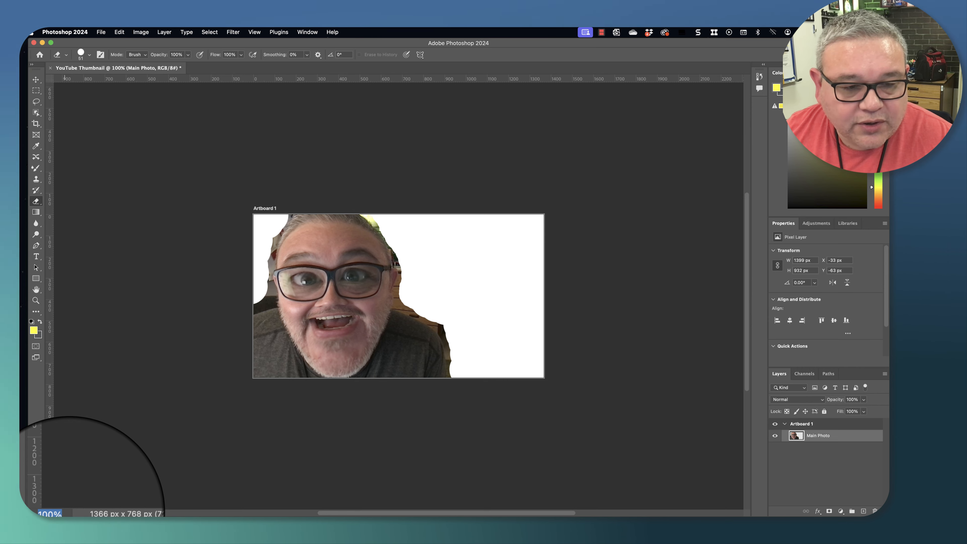
pyautogui.write('250')
pyautogui.press('Return')
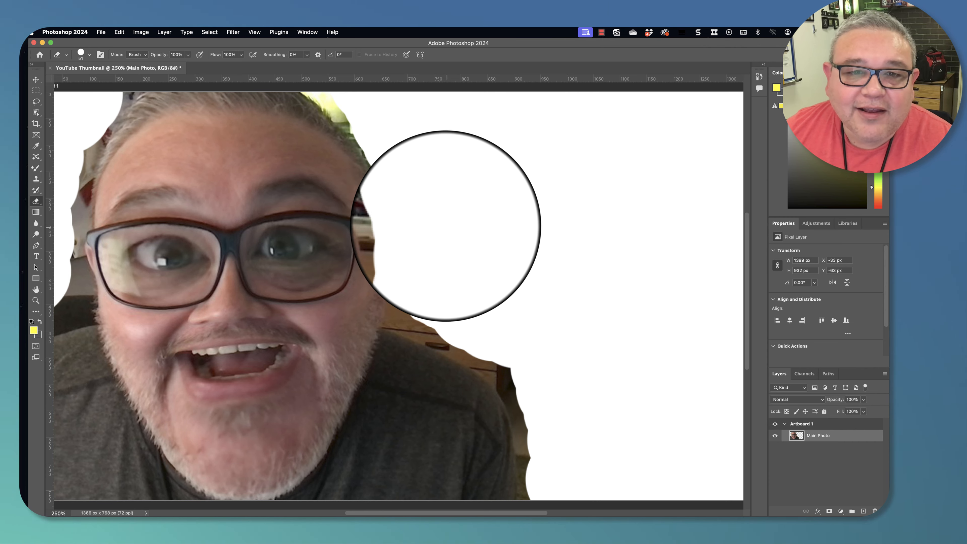
pyautogui.moveTo(397, 182); pyautogui.dragTo(408, 219)
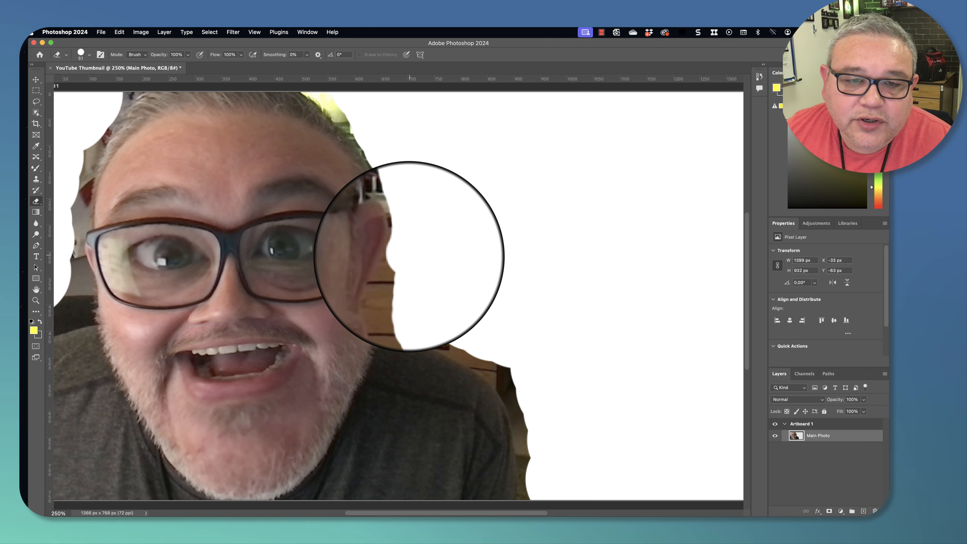
pyautogui.moveTo(404, 271); pyautogui.dragTo(413, 319)
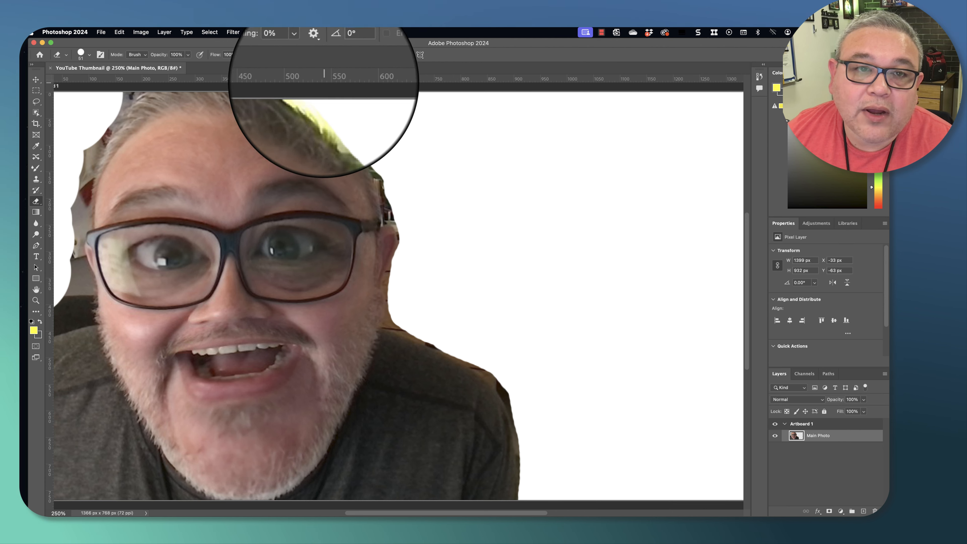
# - Erase the leftover background along the left side of the face and head
pyautogui.moveTo(121, 85); pyautogui.dragTo(128, 85)
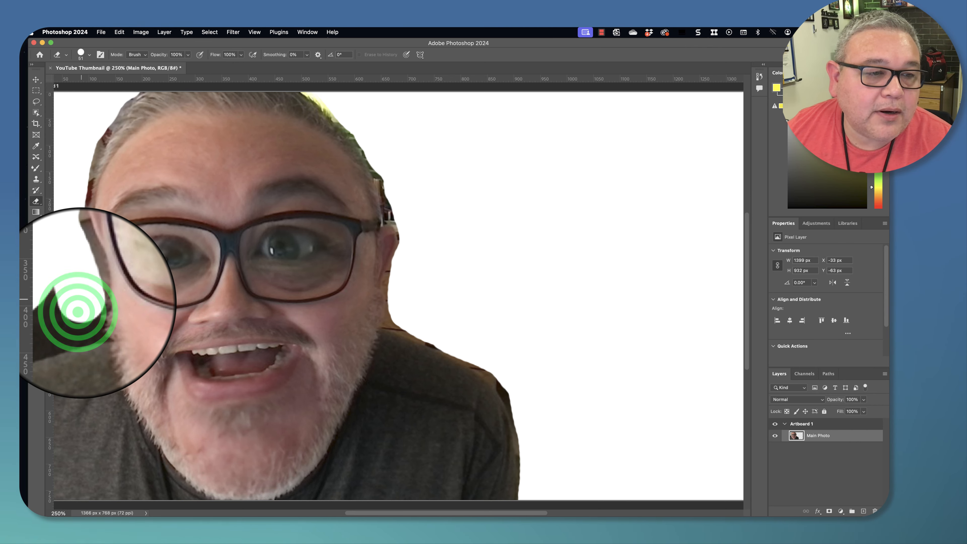
pyautogui.click(79, 307)
pyautogui.click(78, 315)
pyautogui.click(73, 315)
pyautogui.click(68, 315)
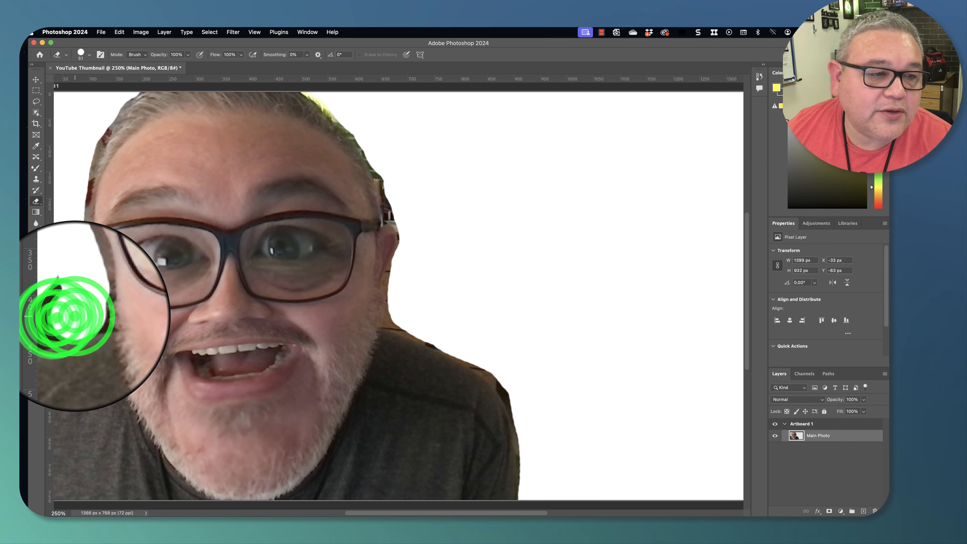
pyautogui.click(63, 316)
pyautogui.click(62, 302)
pyautogui.click(61, 312)
pyautogui.click(47, 324)
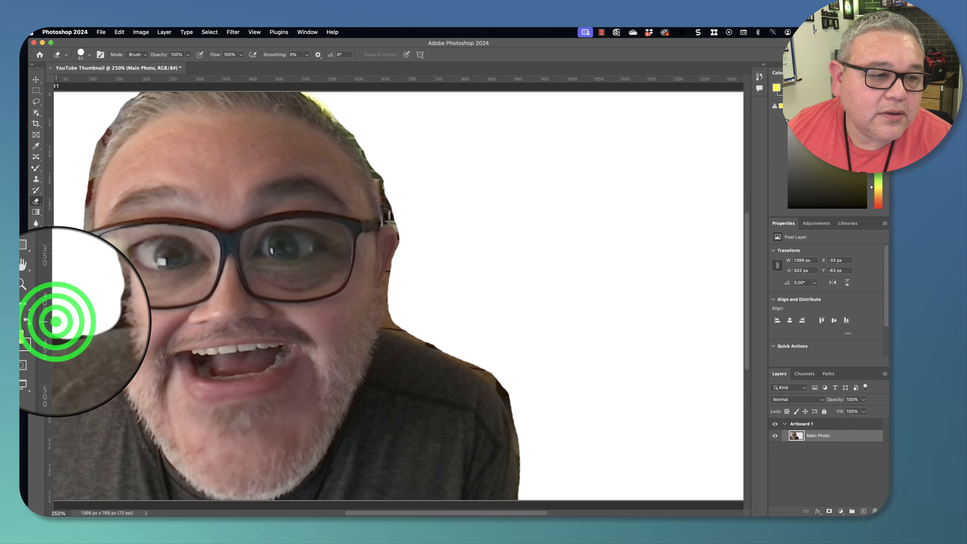
pyautogui.click(71, 316)
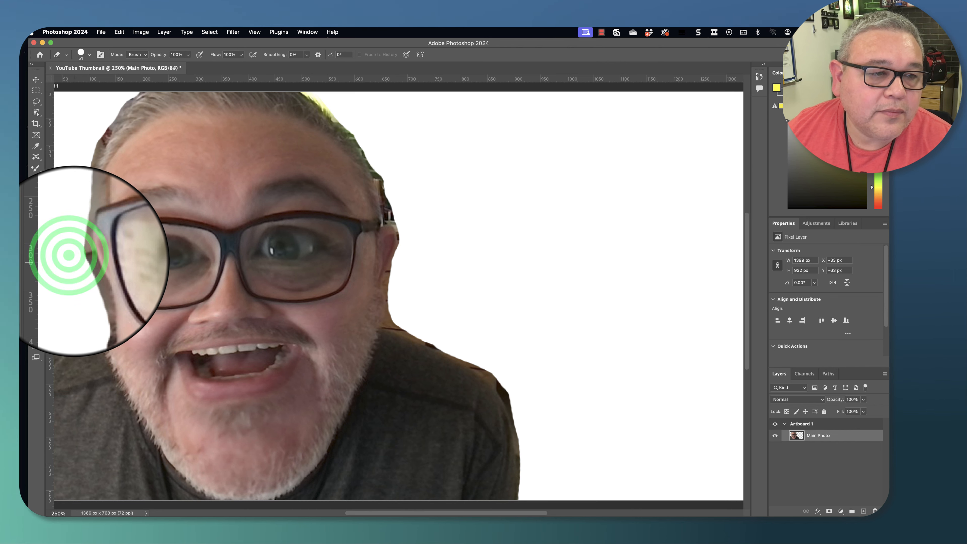
pyautogui.click(71, 246)
pyautogui.click(75, 217)
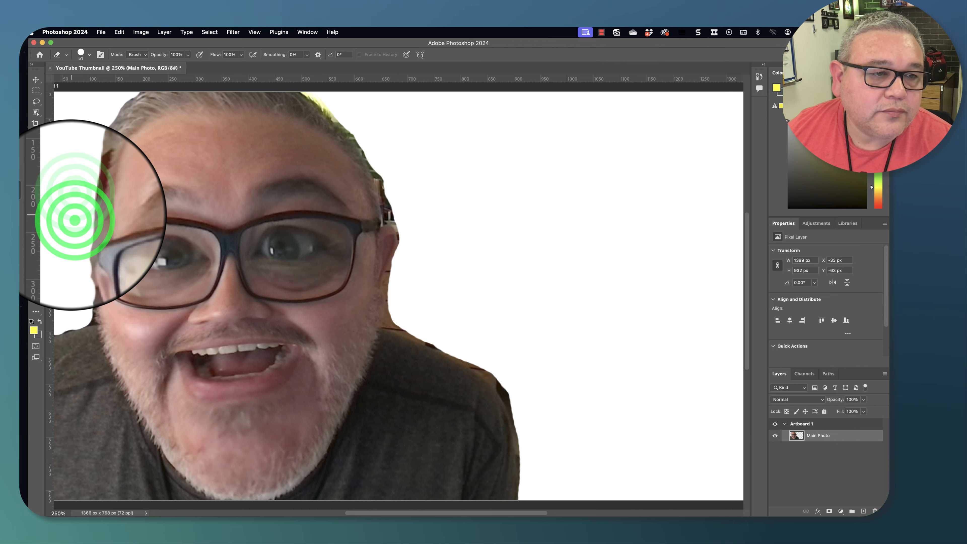
pyautogui.click(74, 214)
pyautogui.click(74, 202)
# - Erase stray background pixels beside the right ear
pyautogui.click(390, 219)
pyautogui.click(394, 205)
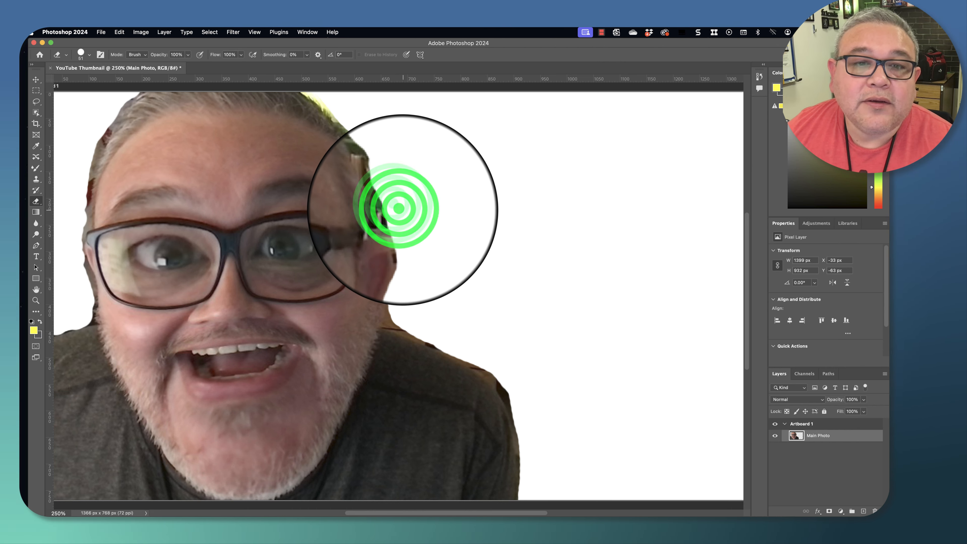
pyautogui.click(397, 206)
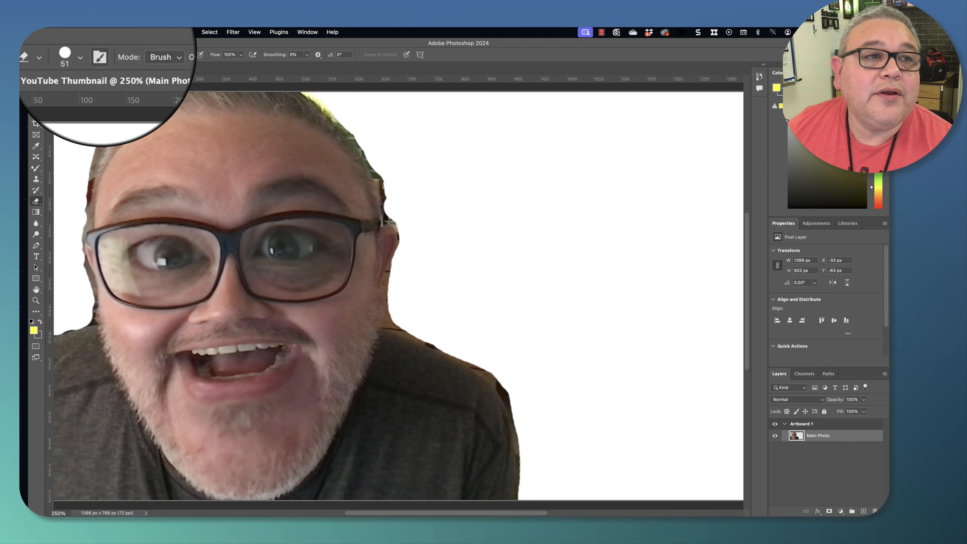
# - Reduce the eraser size, set its opacity to 71%, and soften the background around the hair at the top
pyautogui.click(90, 55)
pyautogui.moveTo(90, 79); pyautogui.dragTo(87, 81)
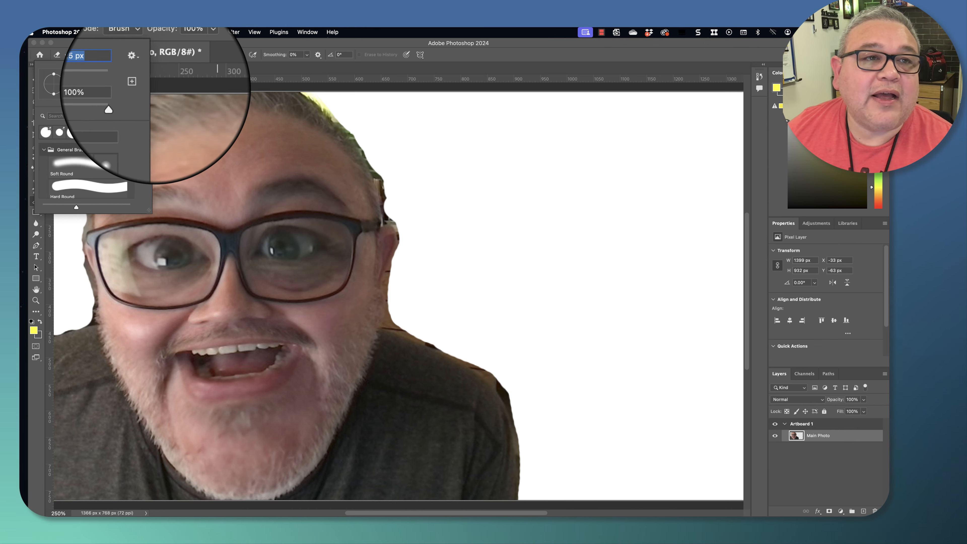
pyautogui.click(152, 47)
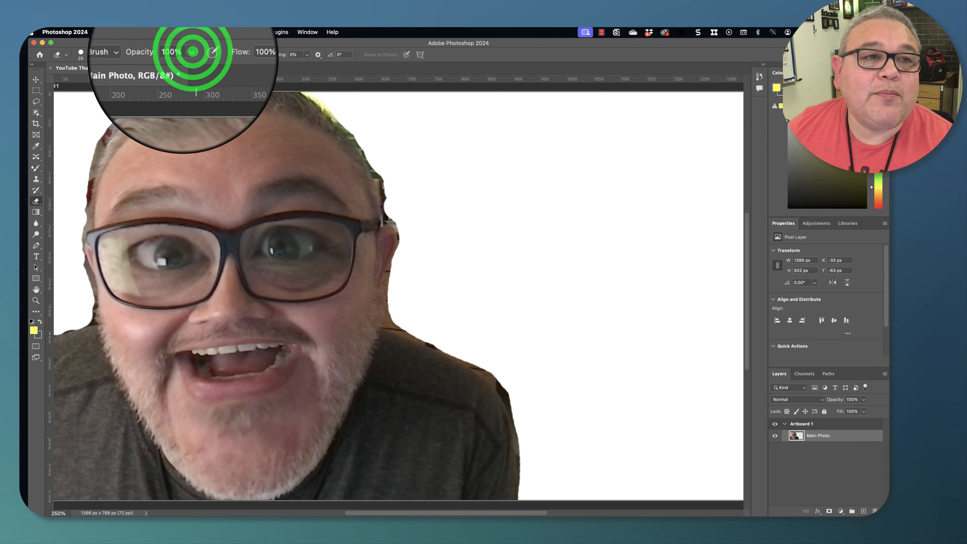
pyautogui.click(187, 55)
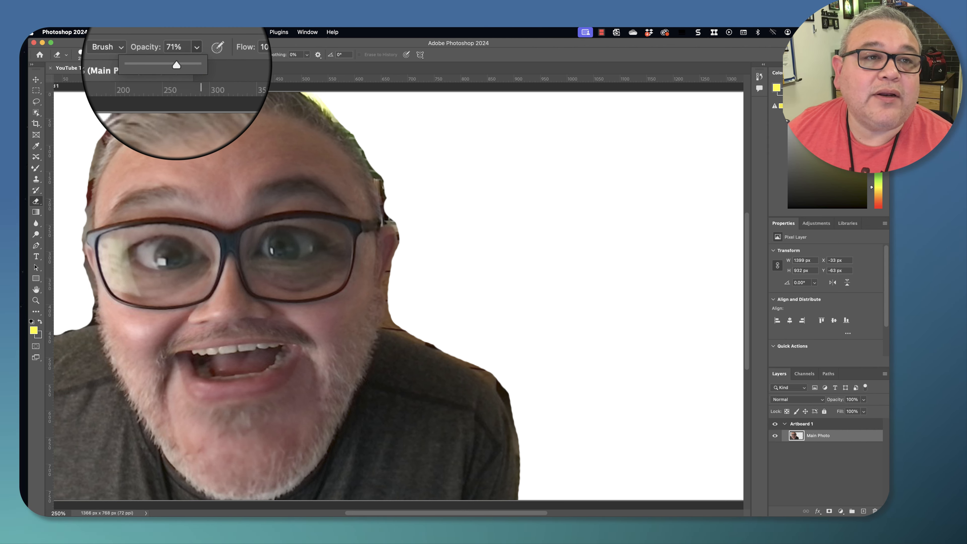
pyautogui.click(363, 151)
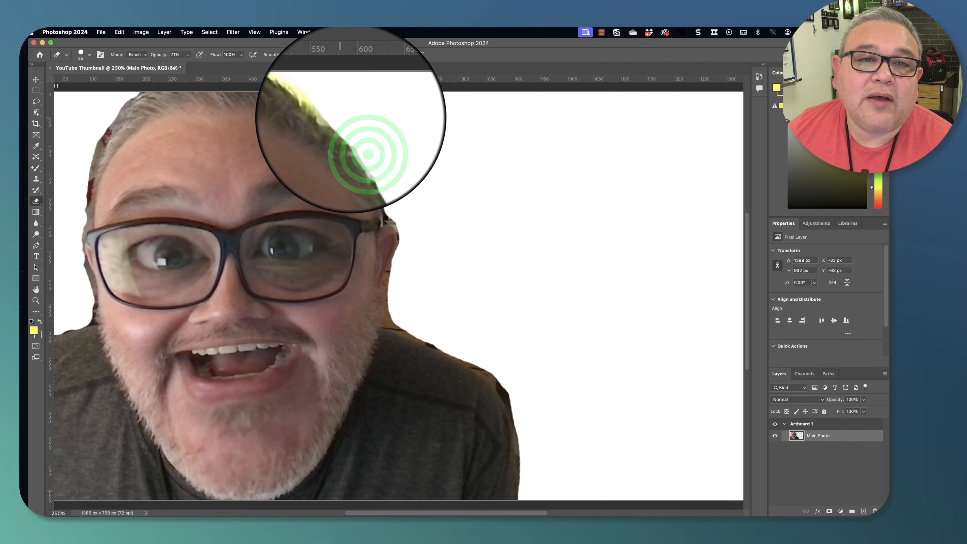
pyautogui.click(360, 139)
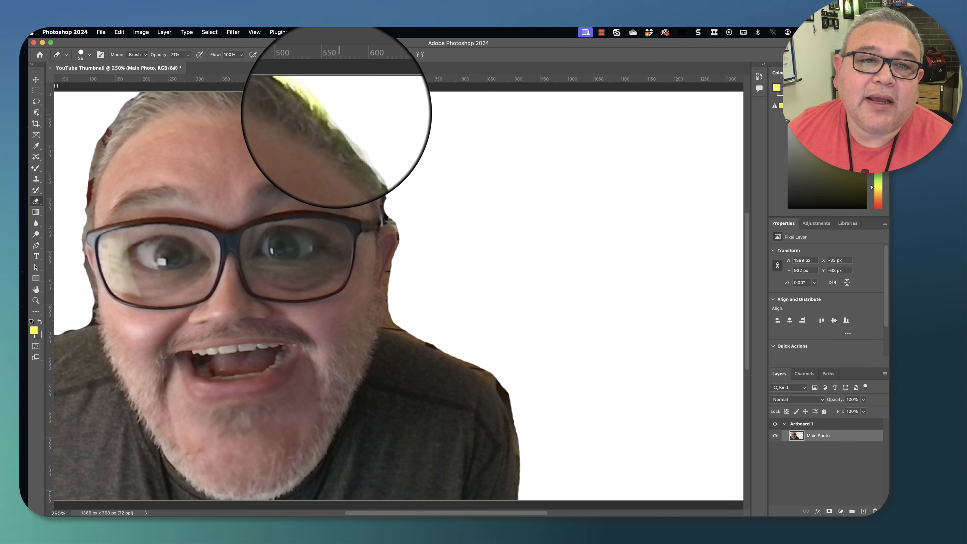
pyautogui.click(364, 142)
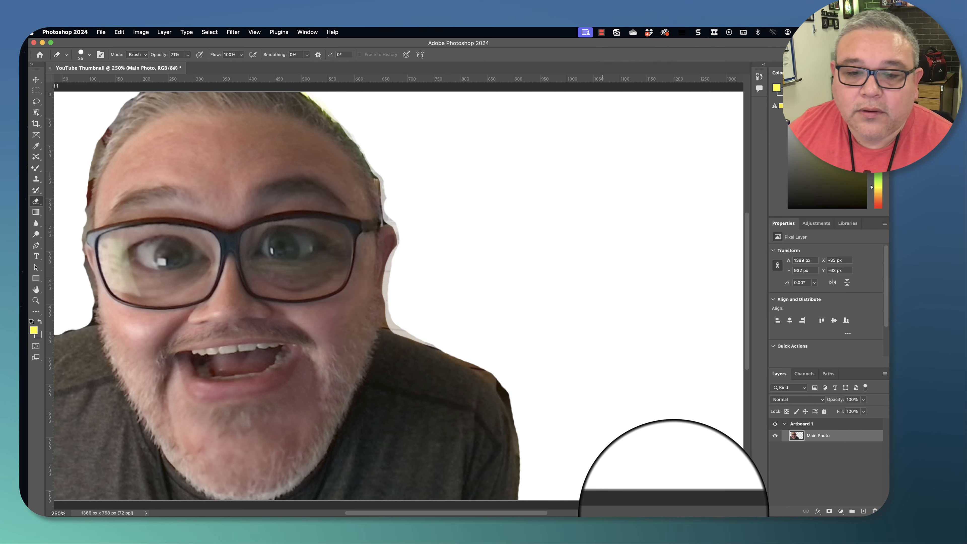
# - Erase the last stray background specks near the bottom of the shoulders
pyautogui.click(530, 470)
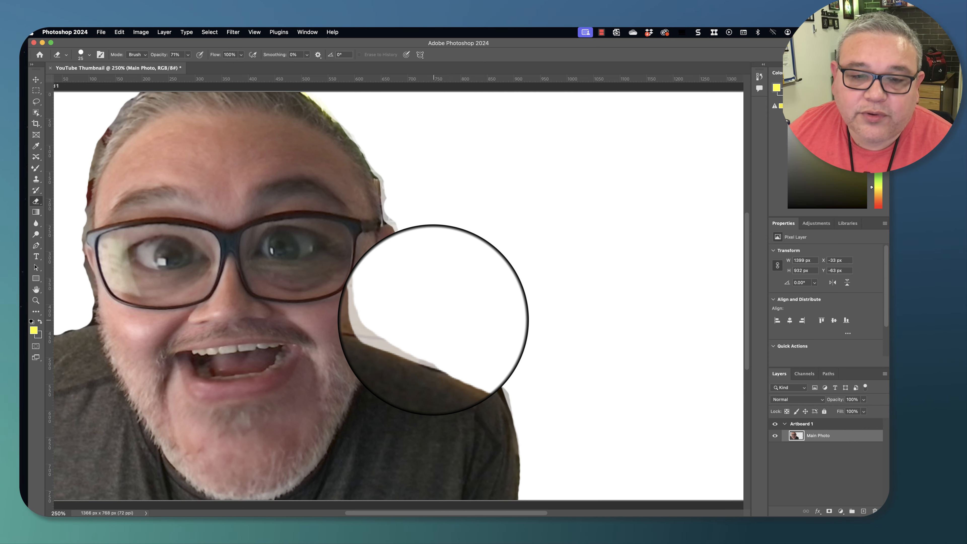
pyautogui.click(62, 321)
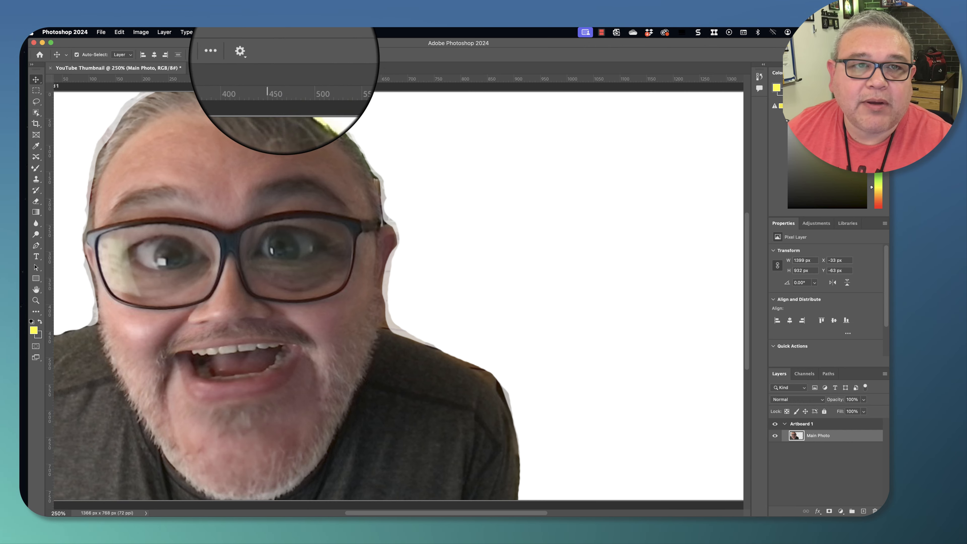
# - Lock all properties of the Main Photo layer
pyautogui.click(251, 32)
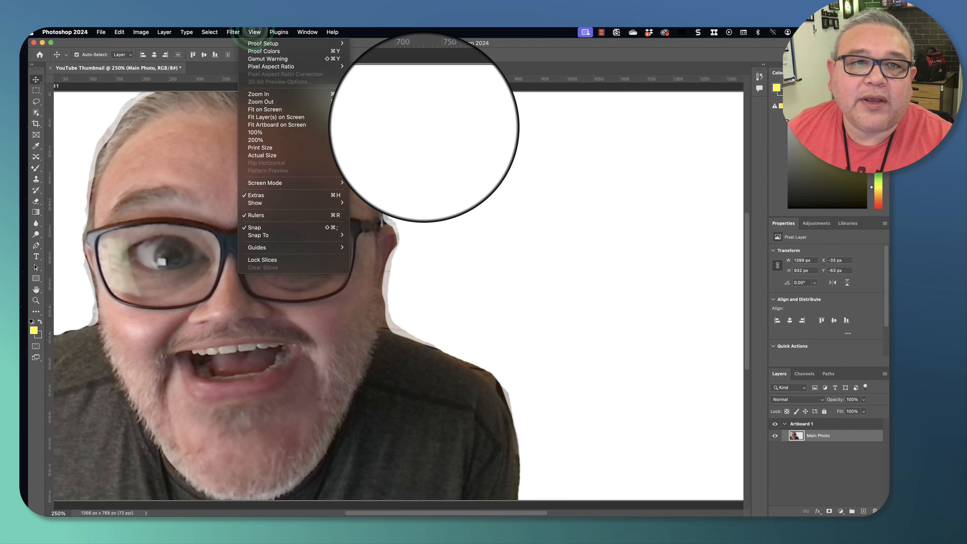
pyautogui.click(252, 31)
pyautogui.click(252, 31)
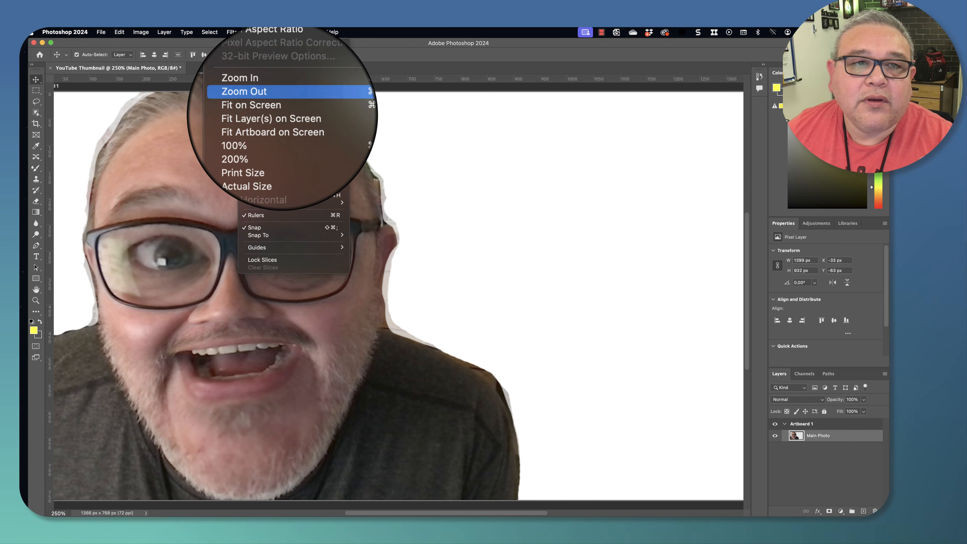
pyautogui.click(283, 125)
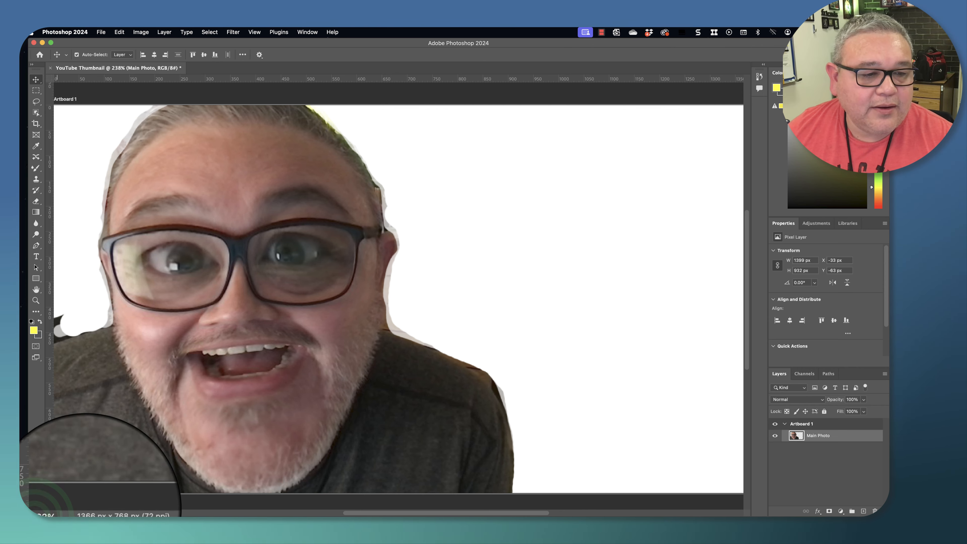
pyautogui.click(53, 514)
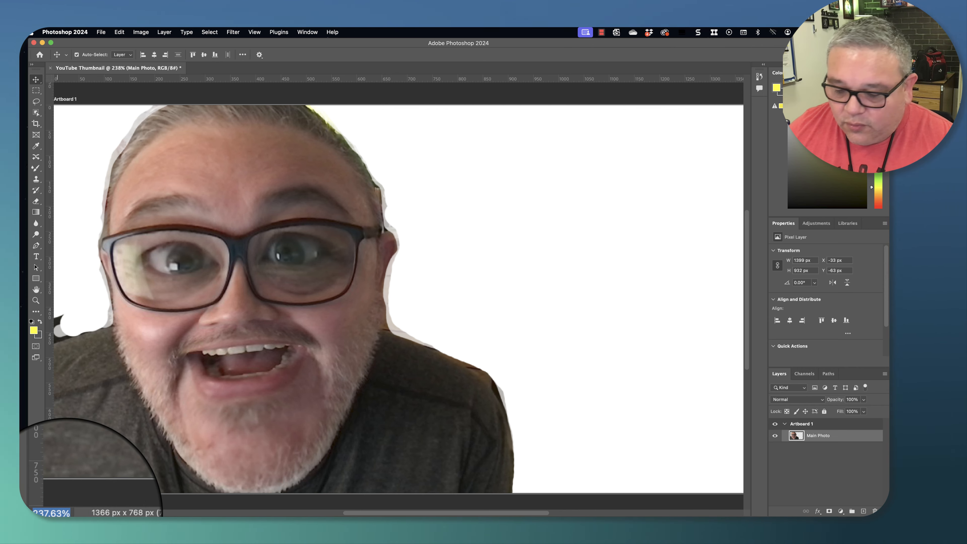
pyautogui.write('150')
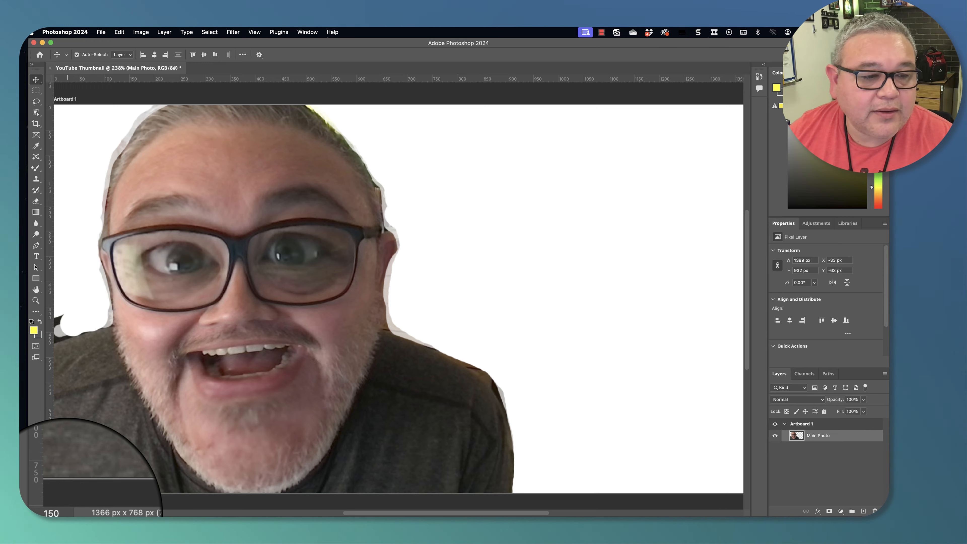
pyautogui.press('Return')
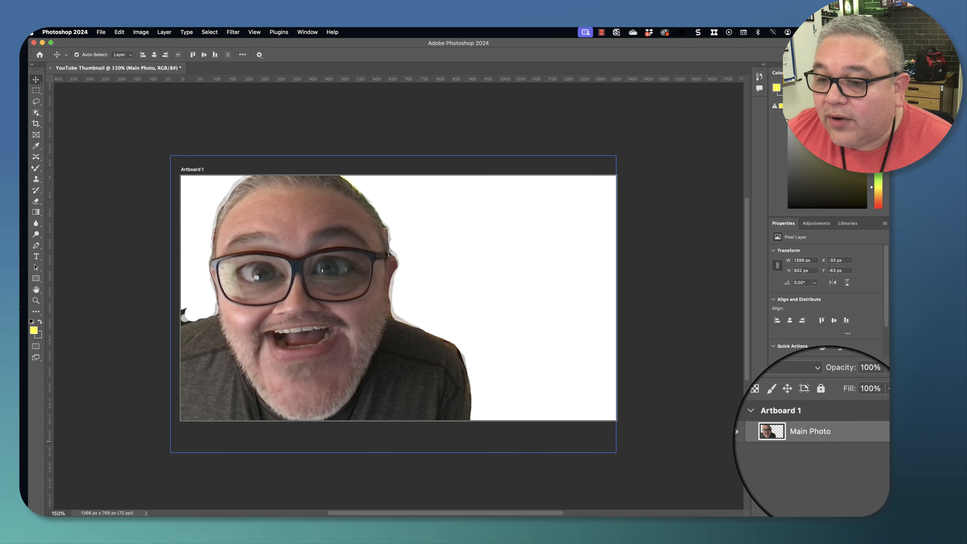
pyautogui.moveTo(830, 440); pyautogui.dragTo(802, 419)
pyautogui.click(824, 410)
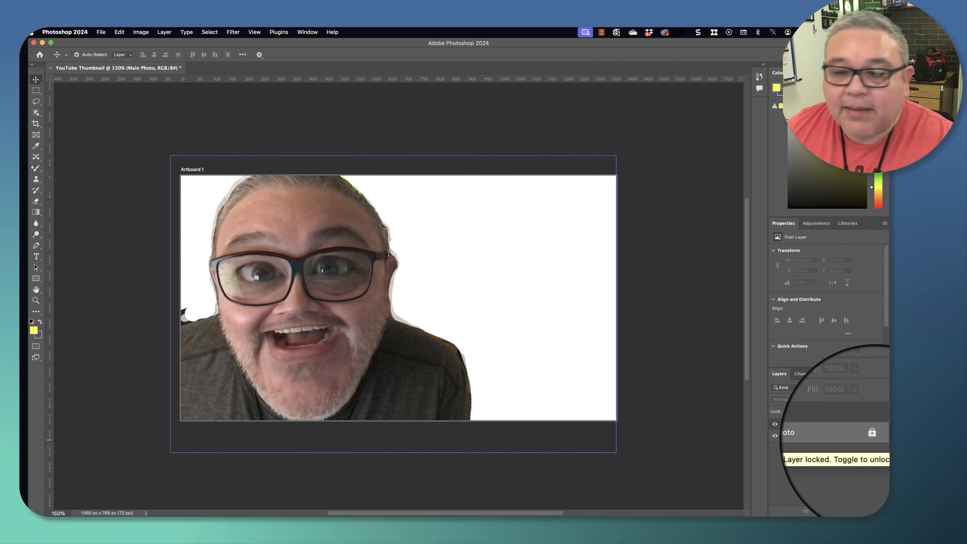
# - Try to move the locked photo on the artboard and erase part of it with the Eraser tool
pyautogui.click(290, 259)
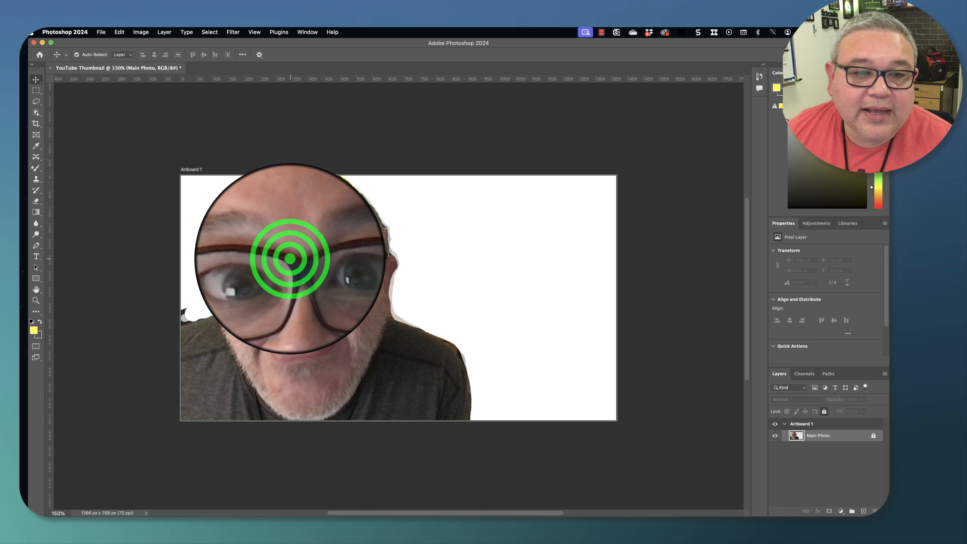
pyautogui.moveTo(290, 258); pyautogui.dragTo(298, 279)
pyautogui.click(244, 218)
pyautogui.click(251, 219)
pyautogui.click(293, 300)
pyautogui.click(403, 293)
pyautogui.click(294, 298)
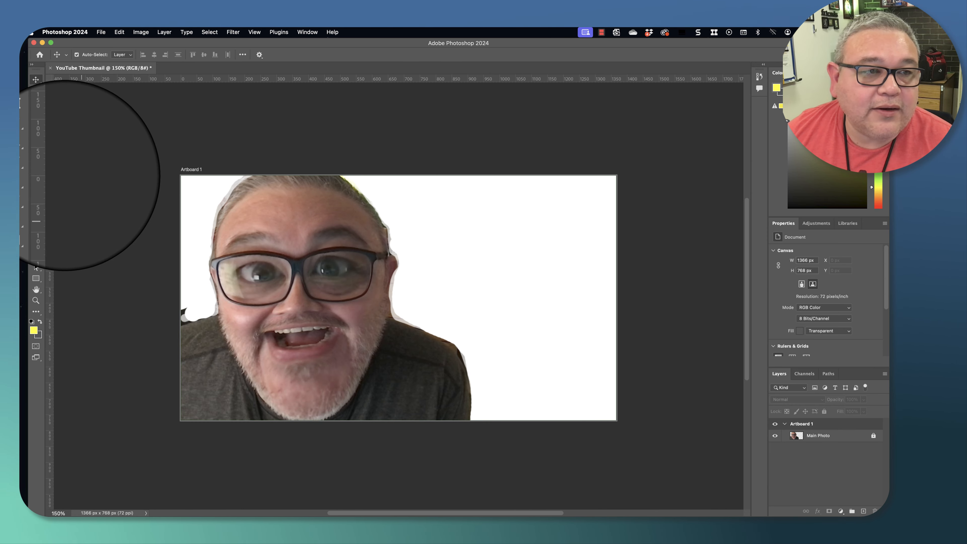
pyautogui.click(36, 201)
pyautogui.click(273, 238)
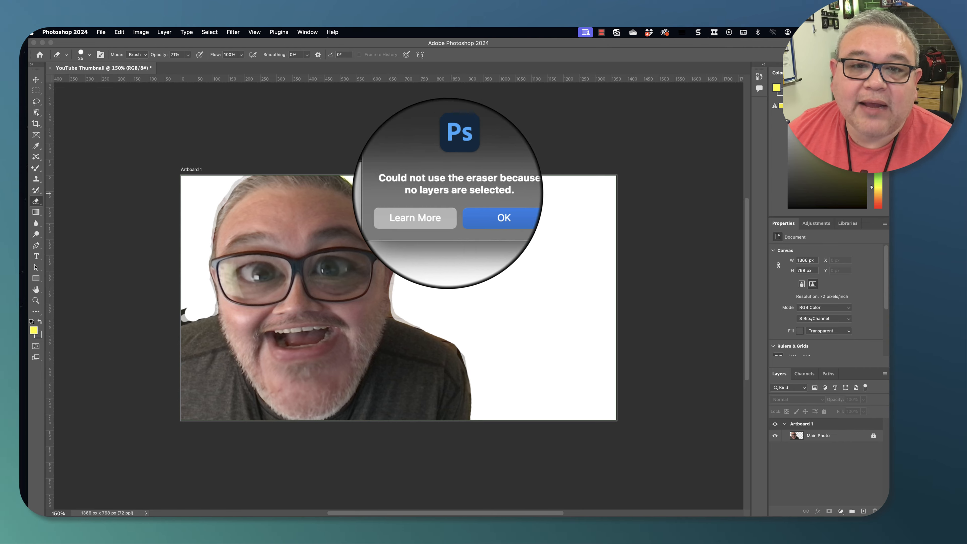
pyautogui.click(472, 207)
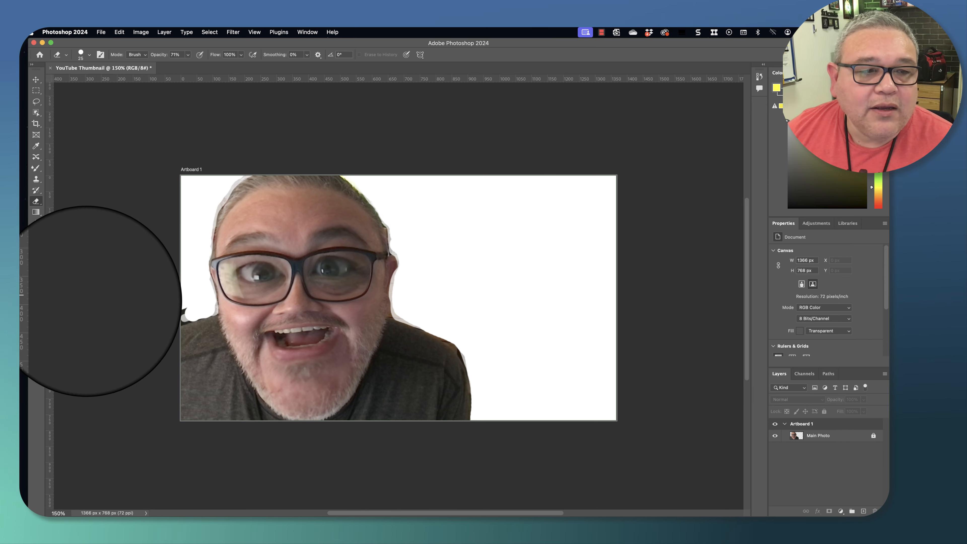
# - Draw a yellow rectangle about 1431 x 824 px covering the whole artboard with the Rectangle Tool
pyautogui.click(37, 278)
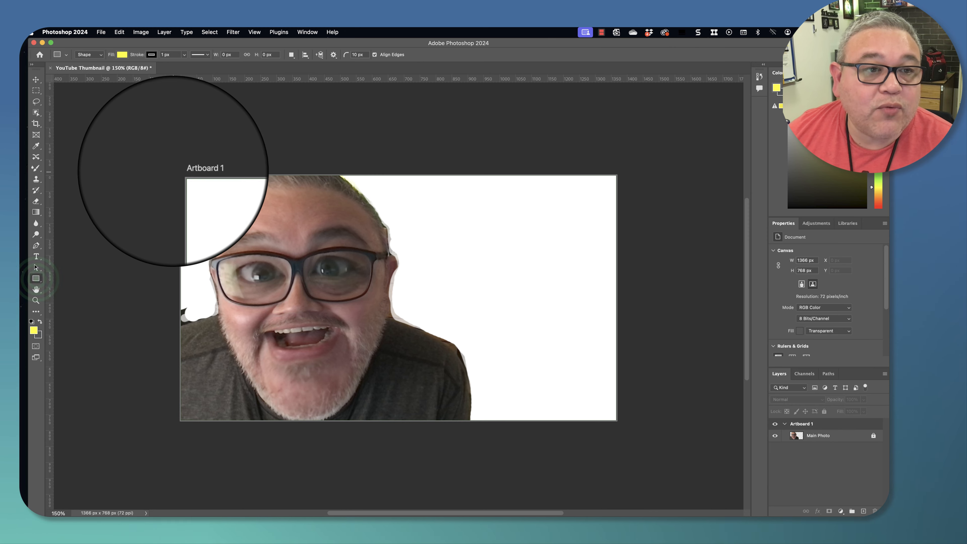
pyautogui.click(36, 278)
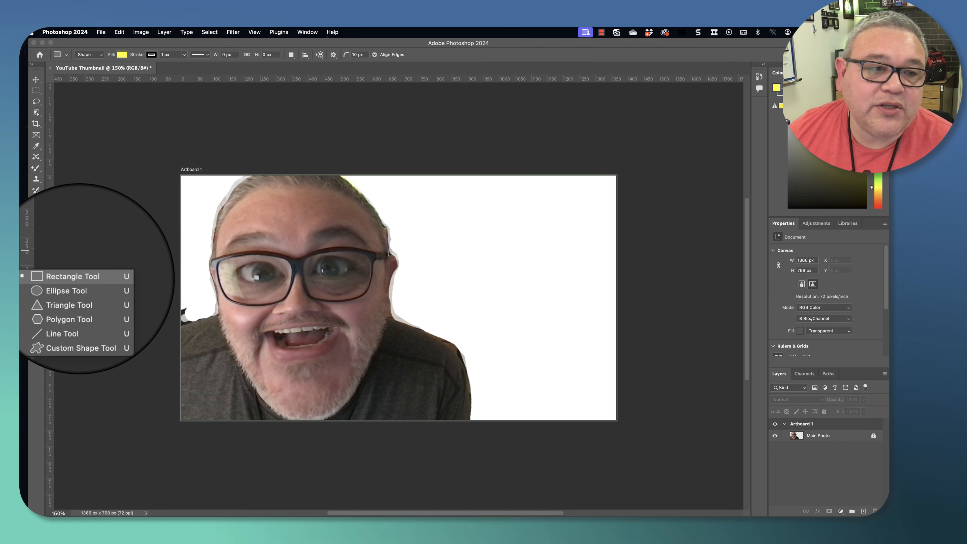
pyautogui.click(79, 277)
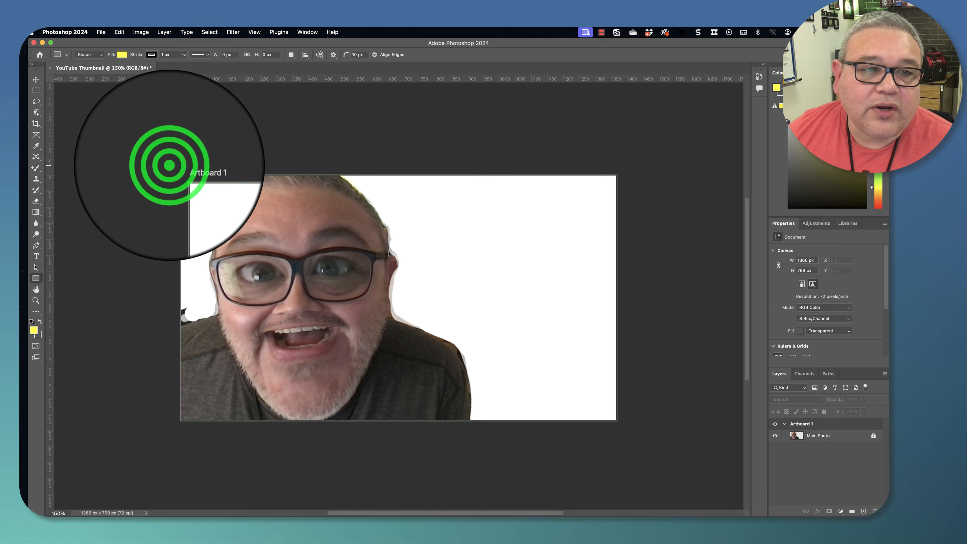
pyautogui.moveTo(170, 166); pyautogui.dragTo(625, 431)
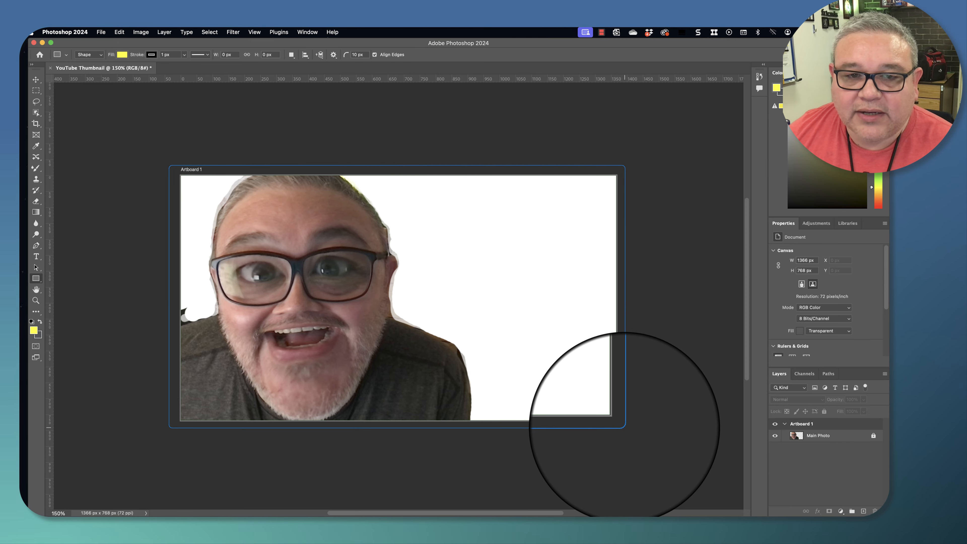
pyautogui.moveTo(624, 427); pyautogui.dragTo(624, 428)
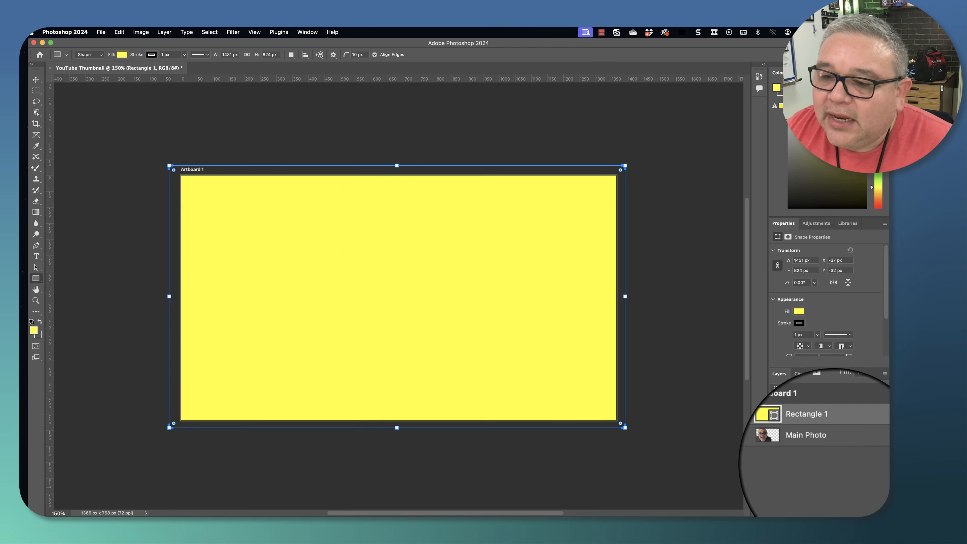
# - Move the rectangle layer below the Main Photo layer
pyautogui.click(829, 435)
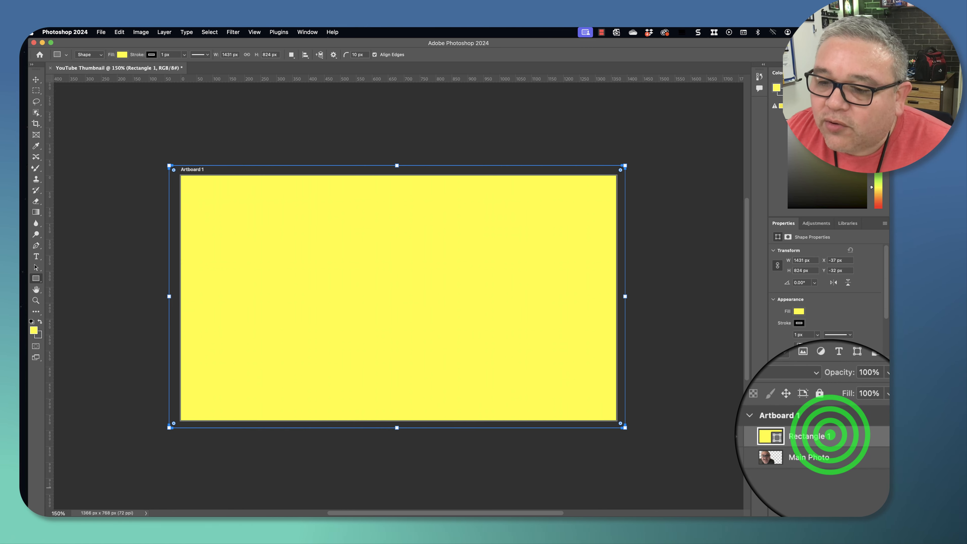
pyautogui.moveTo(829, 435); pyautogui.dragTo(827, 451)
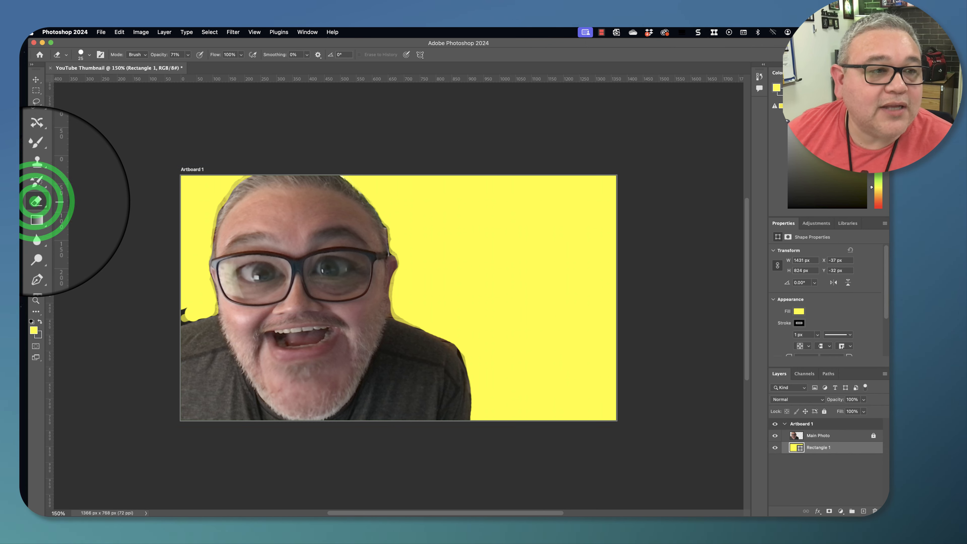
# - Switch to the Background Eraser Tool and unlock the photo layer, cancelling the prompt to rasterize the rectangle
pyautogui.click(80, 205)
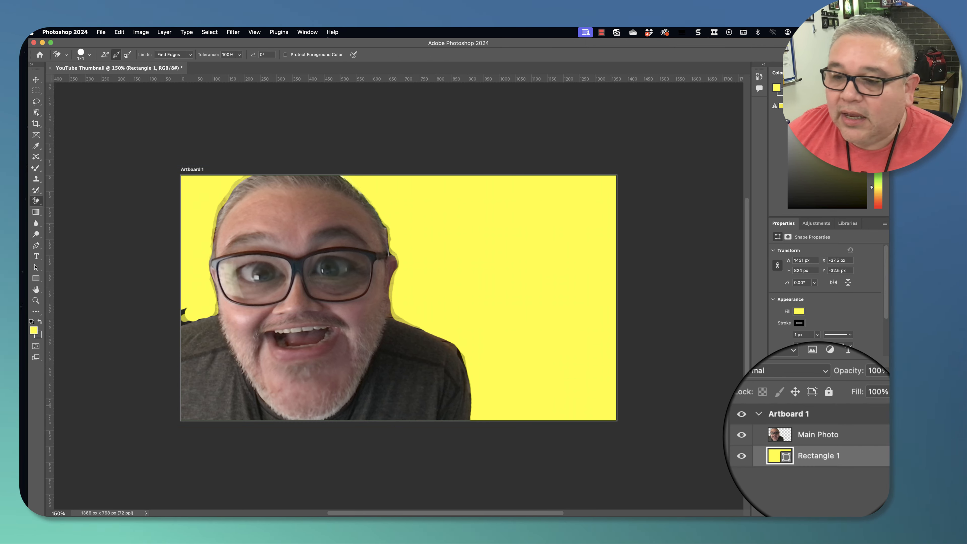
pyautogui.click(873, 435)
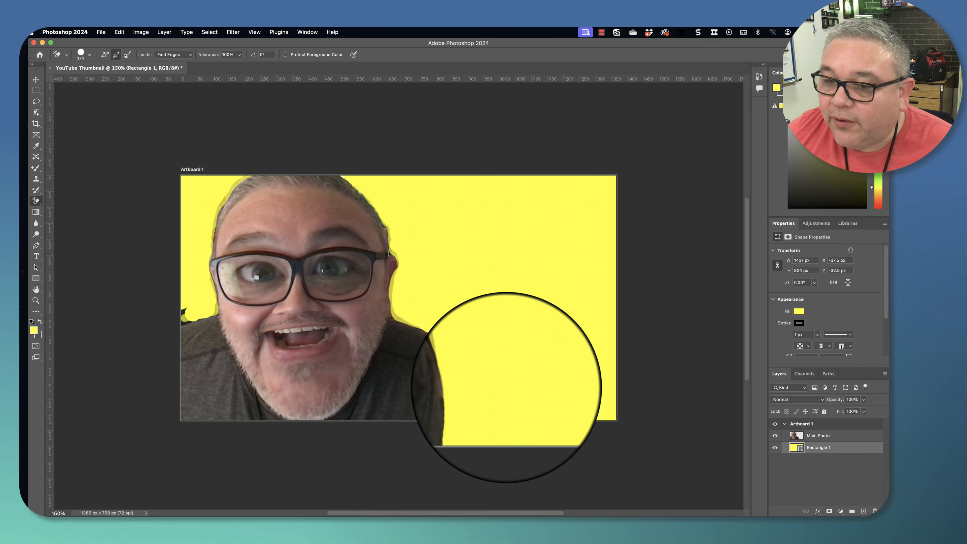
pyautogui.click(193, 308)
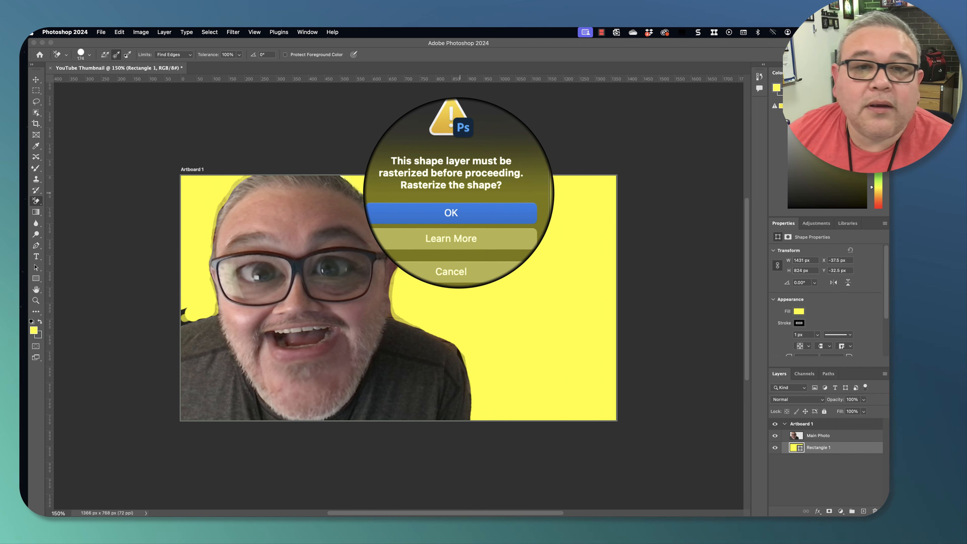
pyautogui.click(454, 241)
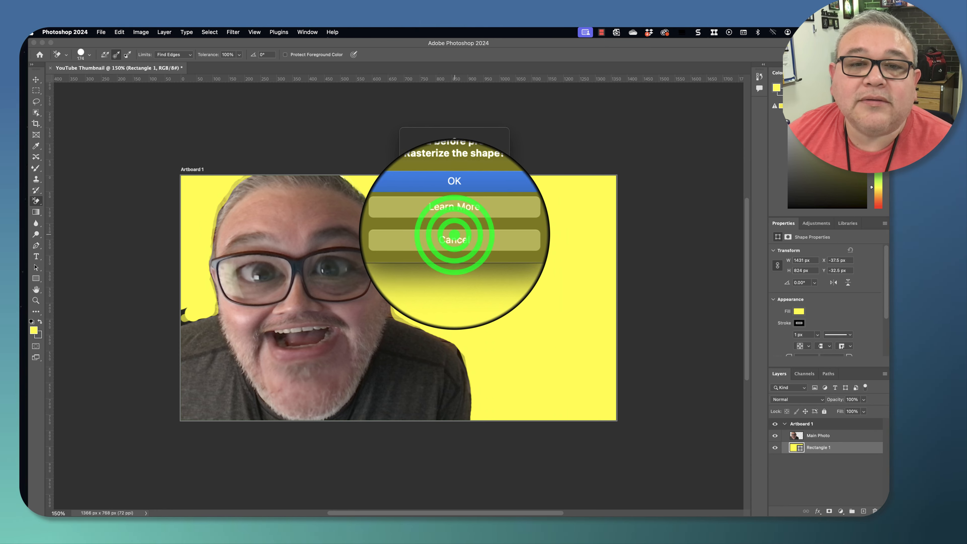
# - Lock the rectangle layer and select the Main Photo layer
pyautogui.click(841, 447)
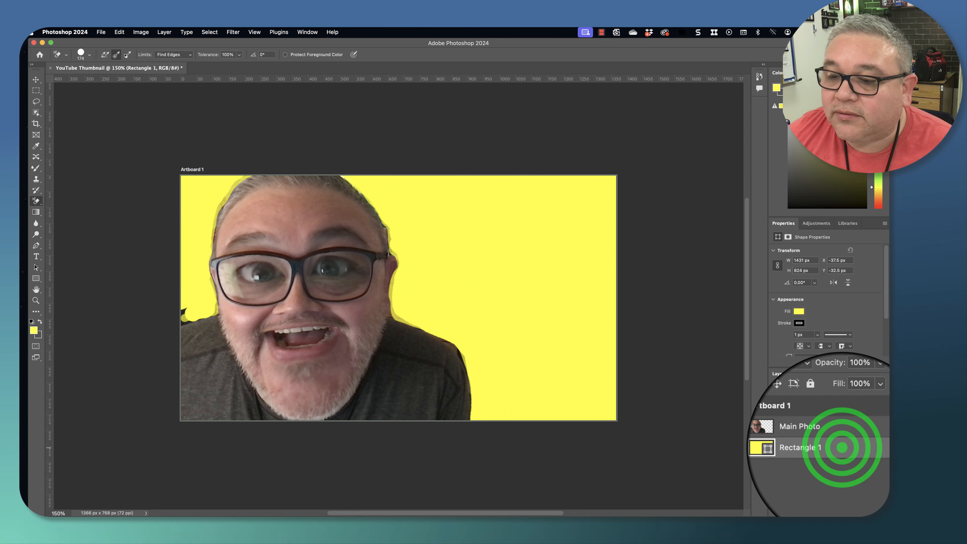
pyautogui.click(825, 413)
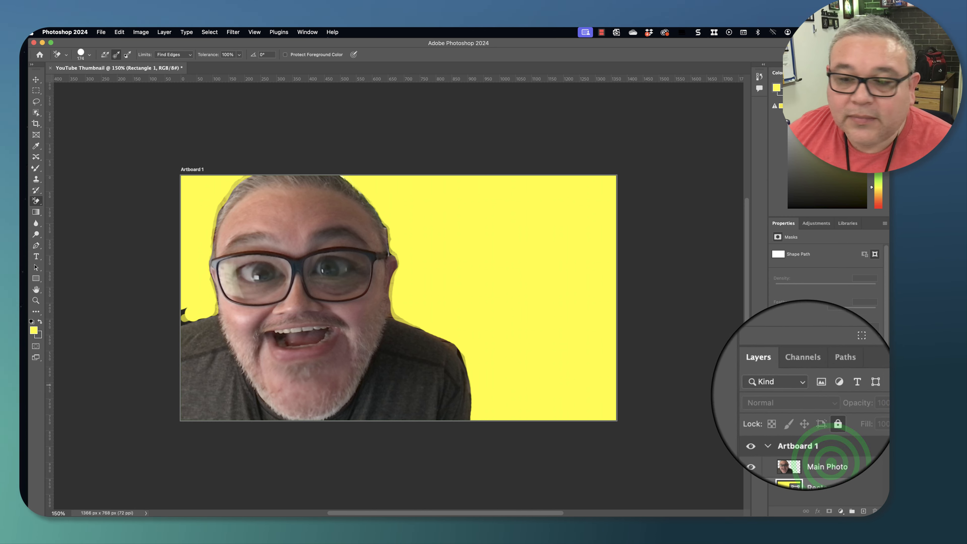
pyautogui.click(820, 434)
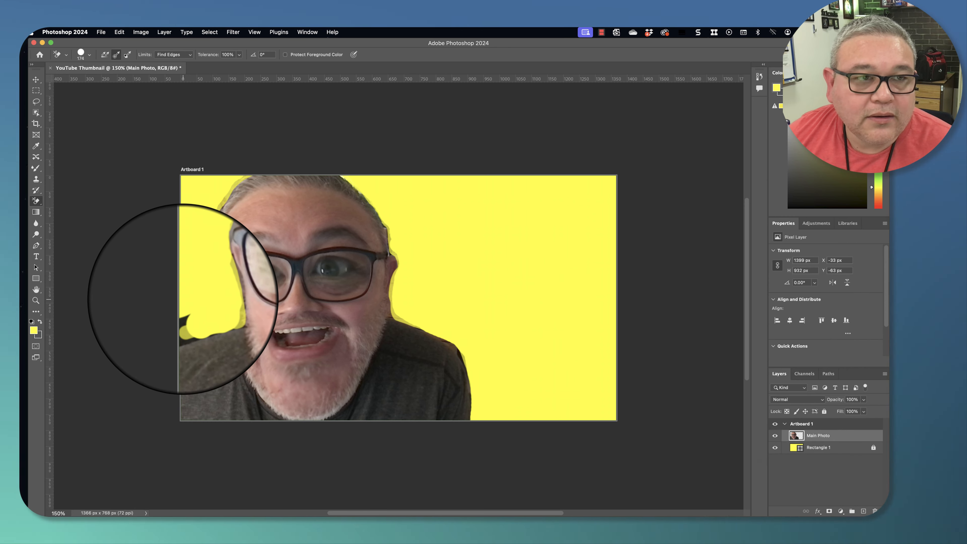
# - Set the Background Eraser brush size to 18
pyautogui.rightClick(246, 315)
pyautogui.moveTo(246, 315); pyautogui.dragTo(200, 315)
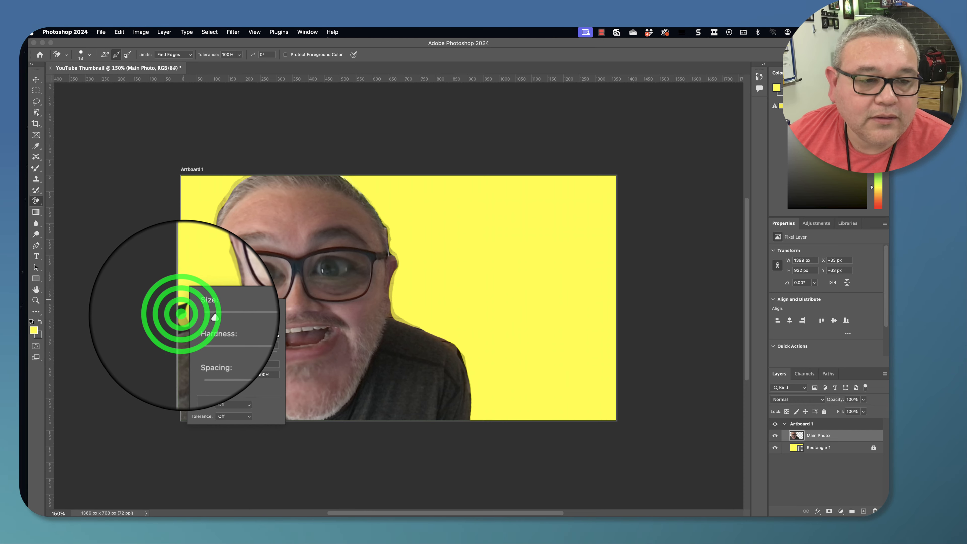
pyautogui.click(183, 314)
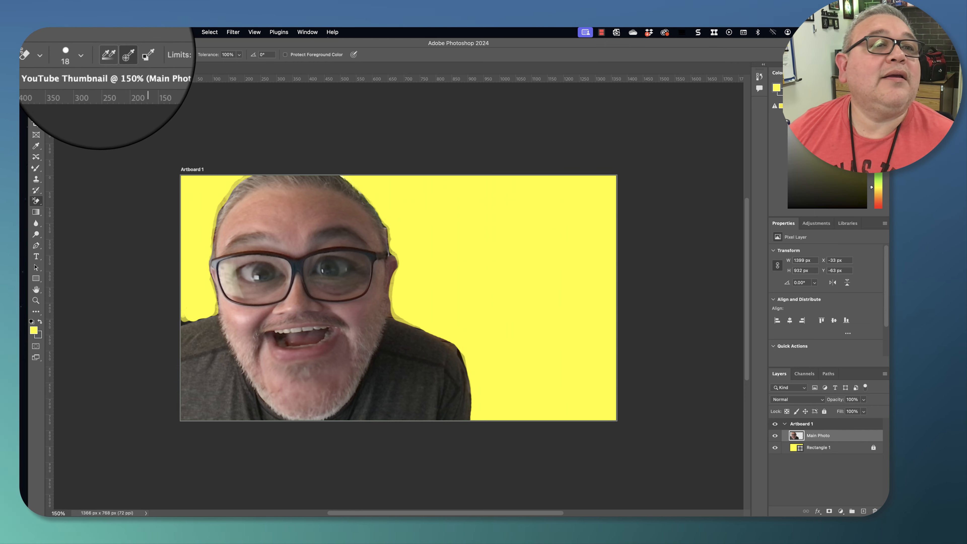
# - Switch to the Eraser Tool and erase the leftover background at the photo's left shoulder edge
pyautogui.click(36, 201)
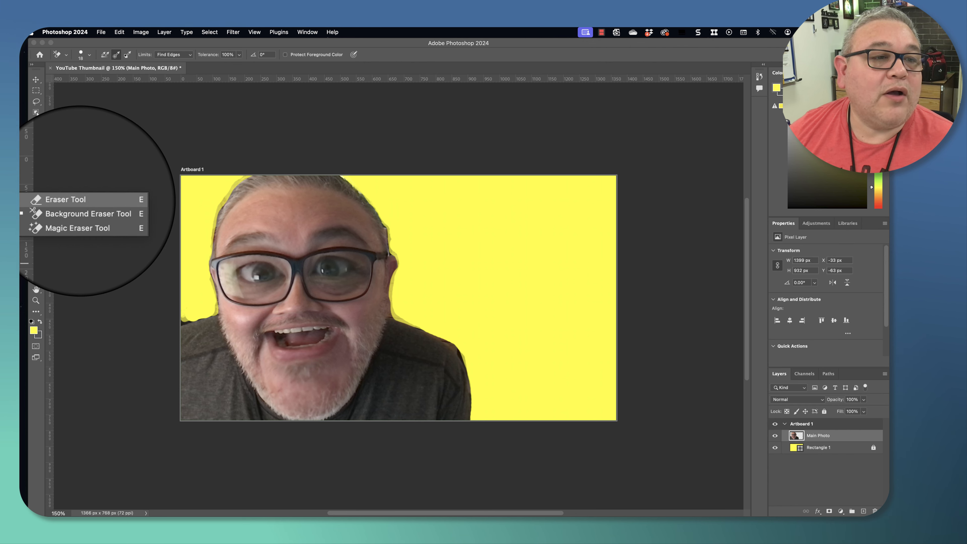
pyautogui.click(80, 200)
pyautogui.click(184, 313)
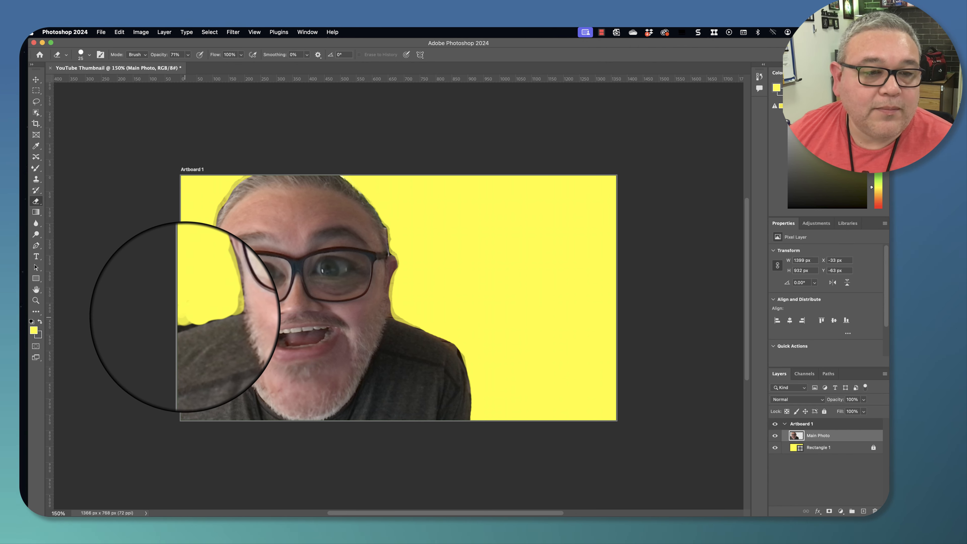
# - Set the eraser opacity to 100%, erase the remaining speck at the left edge, and return to the Move Tool
pyautogui.click(188, 54)
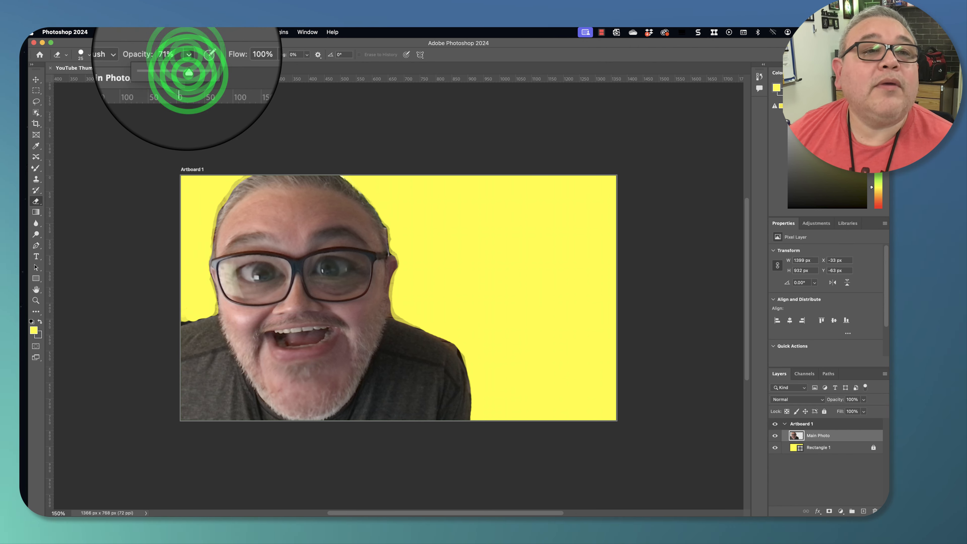
pyautogui.moveTo(187, 65); pyautogui.dragTo(245, 66)
pyautogui.click(184, 316)
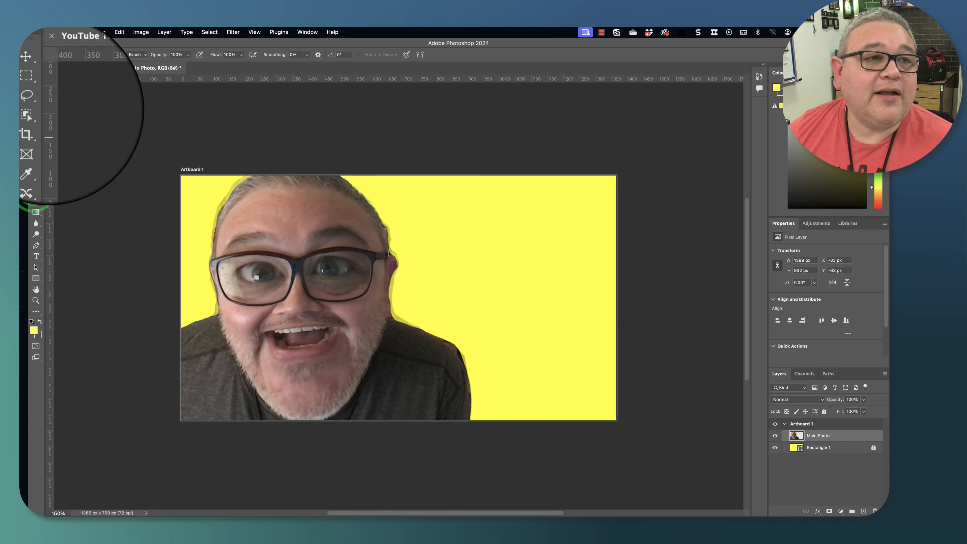
pyautogui.click(35, 191)
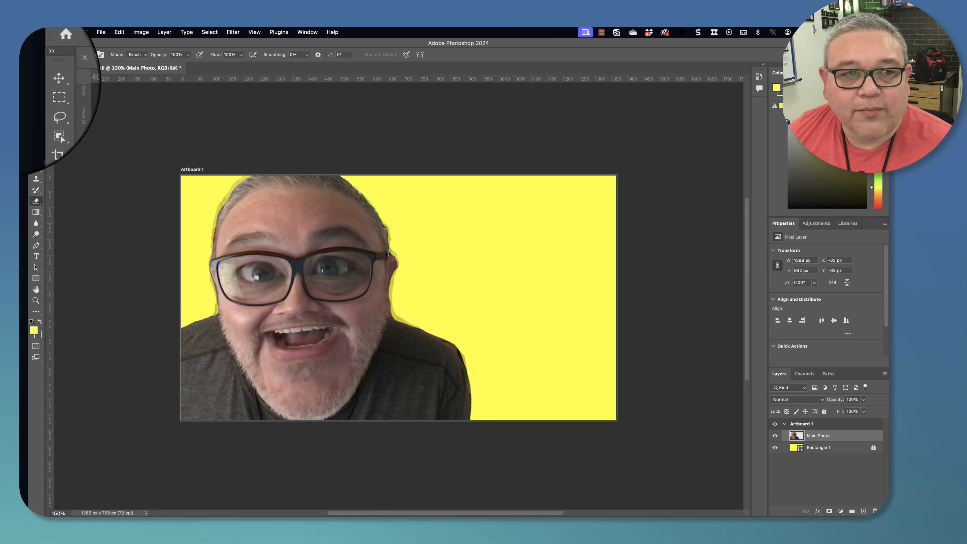
pyautogui.click(36, 79)
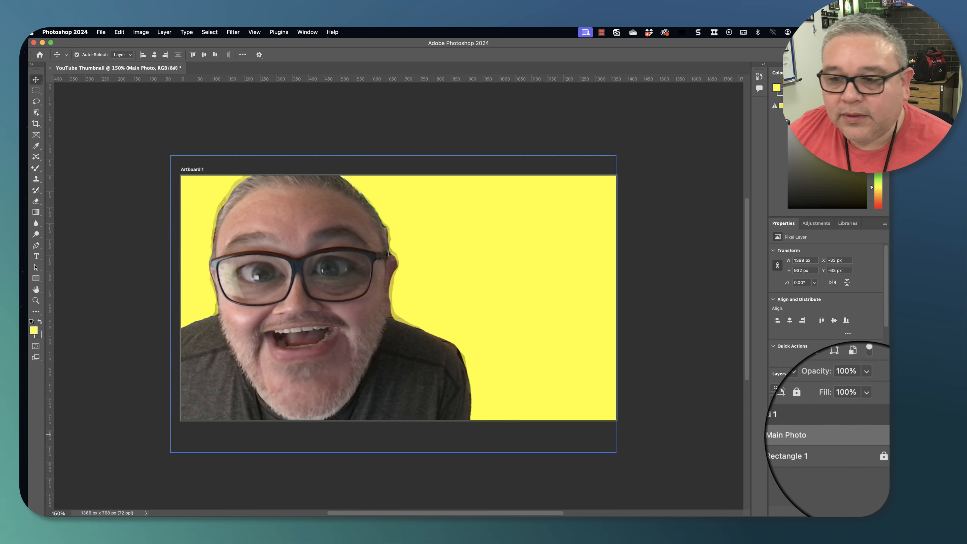
# - Lock the Main Photo layer, then unlock and select the Rectangle 1 layer
pyautogui.click(836, 435)
pyautogui.click(826, 411)
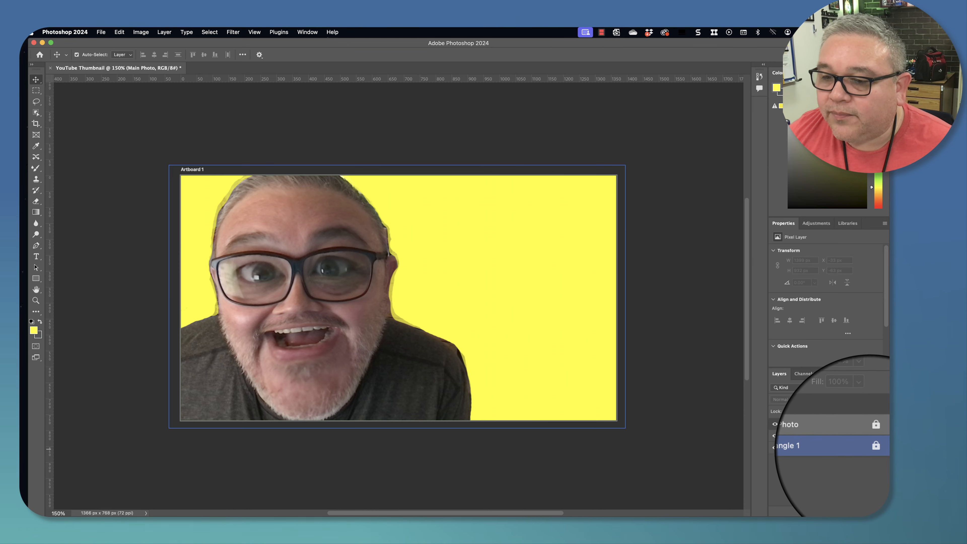
pyautogui.click(871, 446)
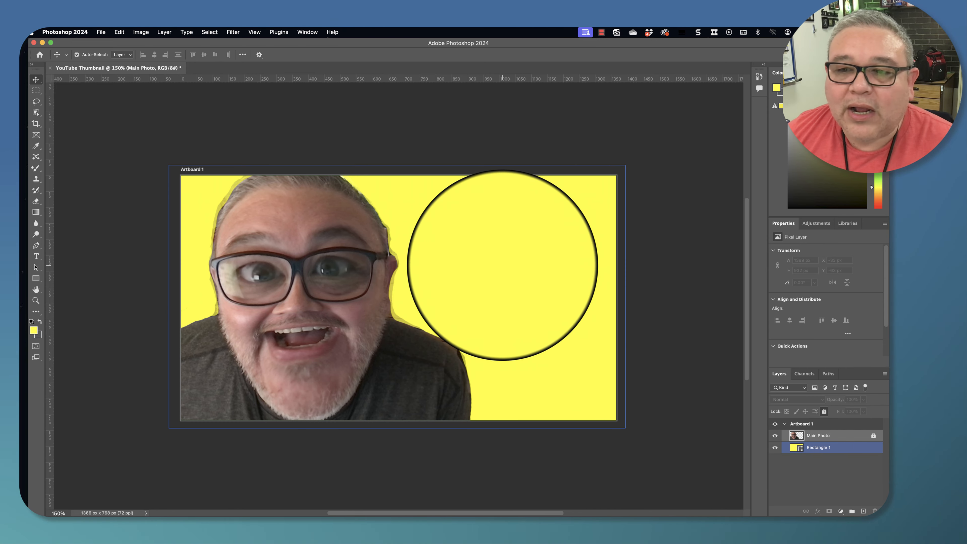
# - Change the background rectangle's fill to a gradient and set the gradient type to Radial
pyautogui.click(495, 263)
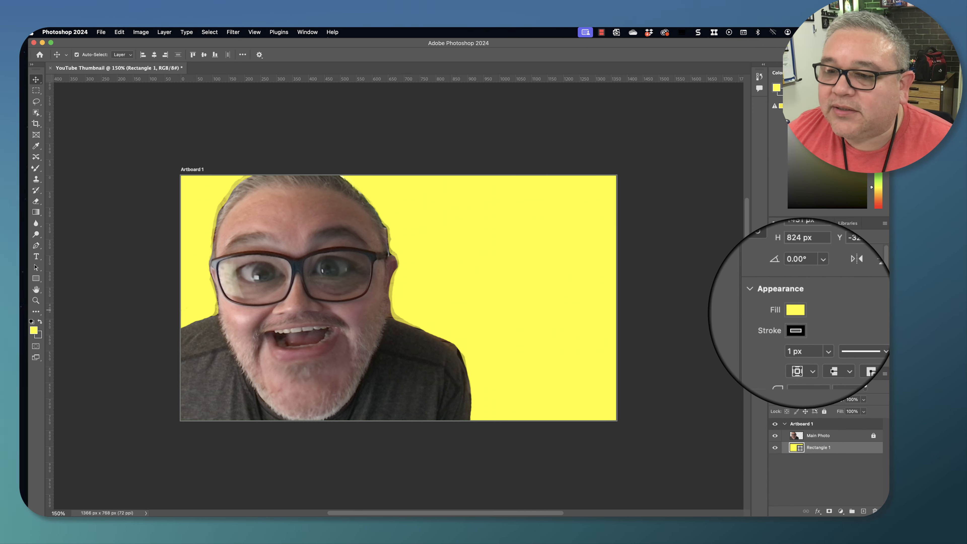
pyautogui.click(799, 311)
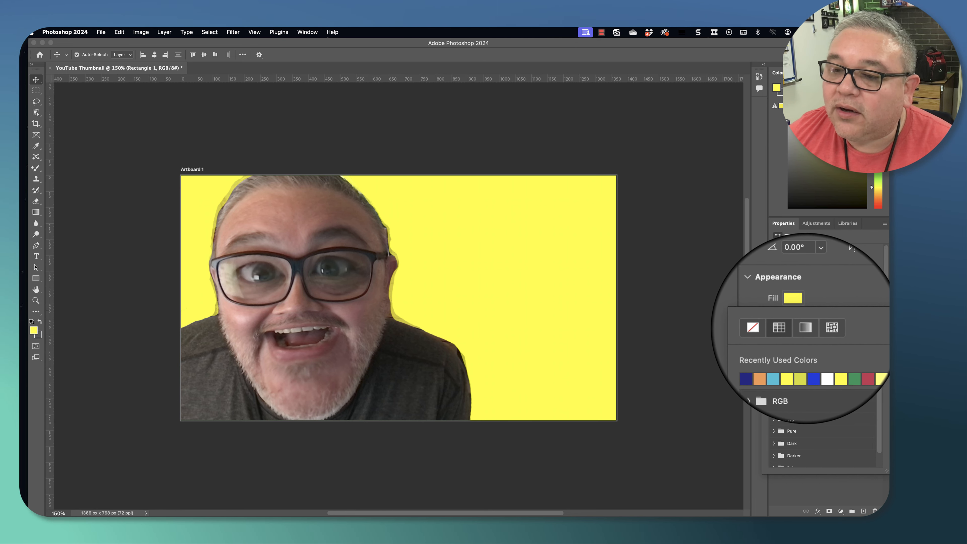
pyautogui.click(805, 327)
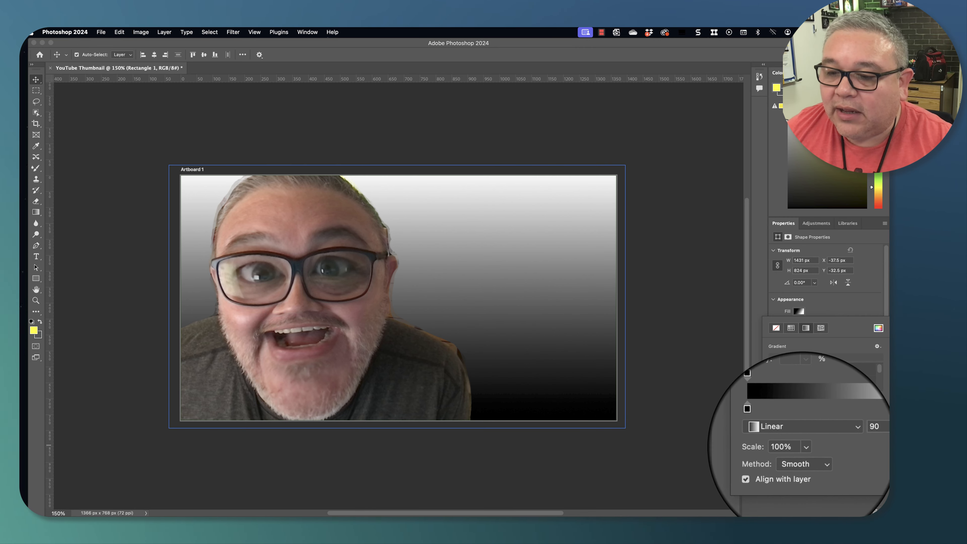
pyautogui.click(831, 435)
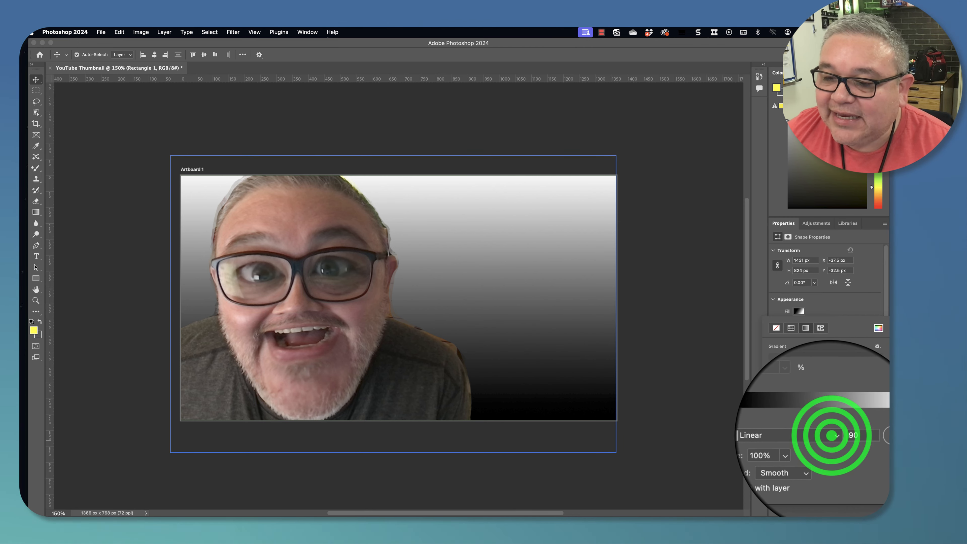
pyautogui.click(825, 441)
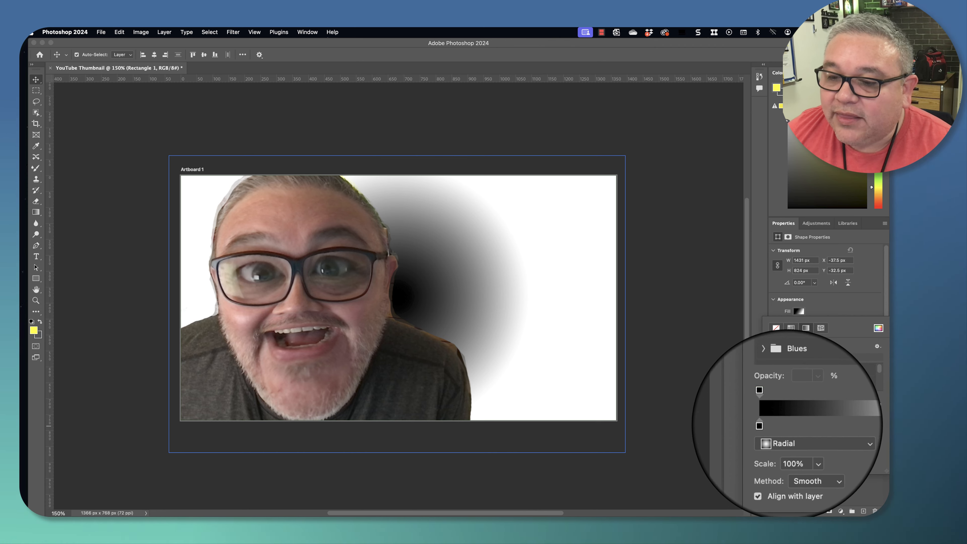
# - Move the gradient's left color stop slightly inward and drag the midpoint toward the left
pyautogui.click(769, 424)
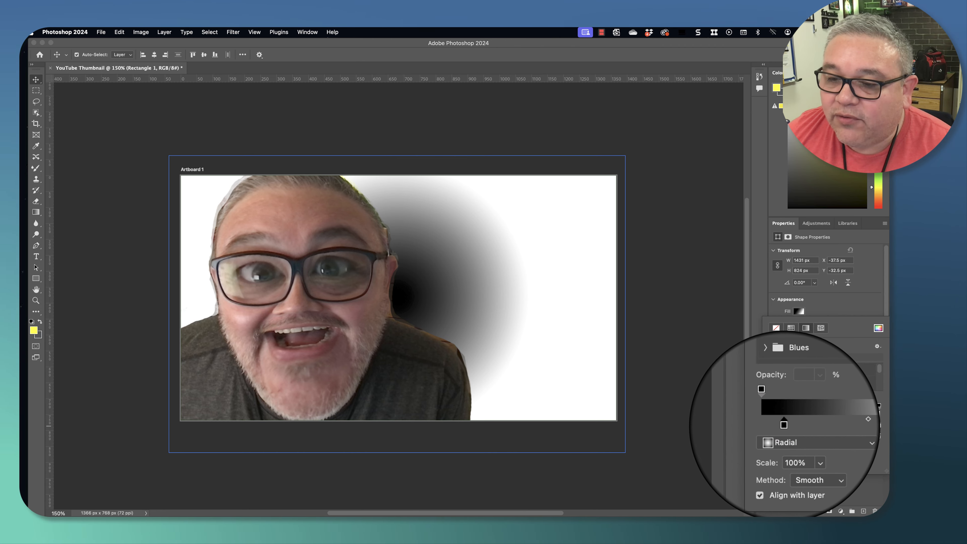
pyautogui.moveTo(769, 425); pyautogui.dragTo(785, 425)
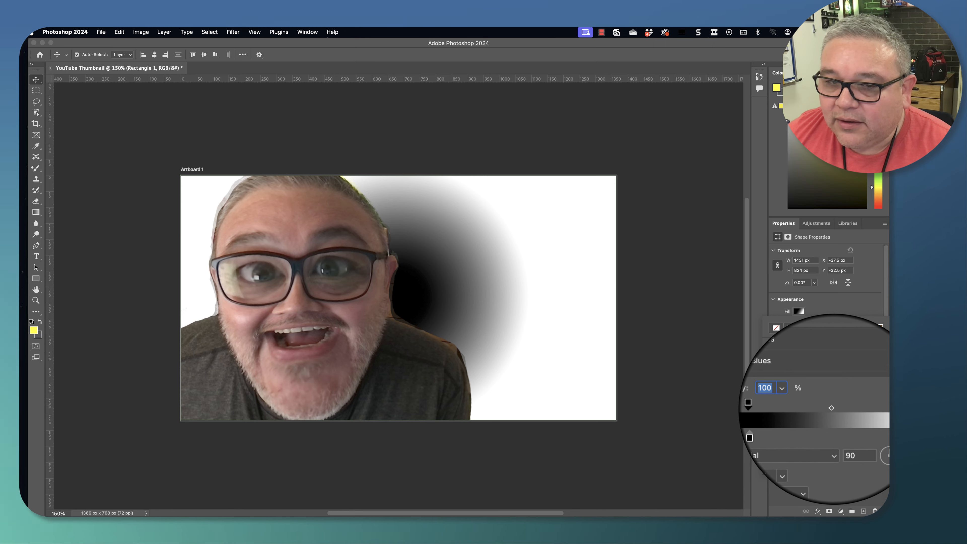
pyautogui.click(831, 408)
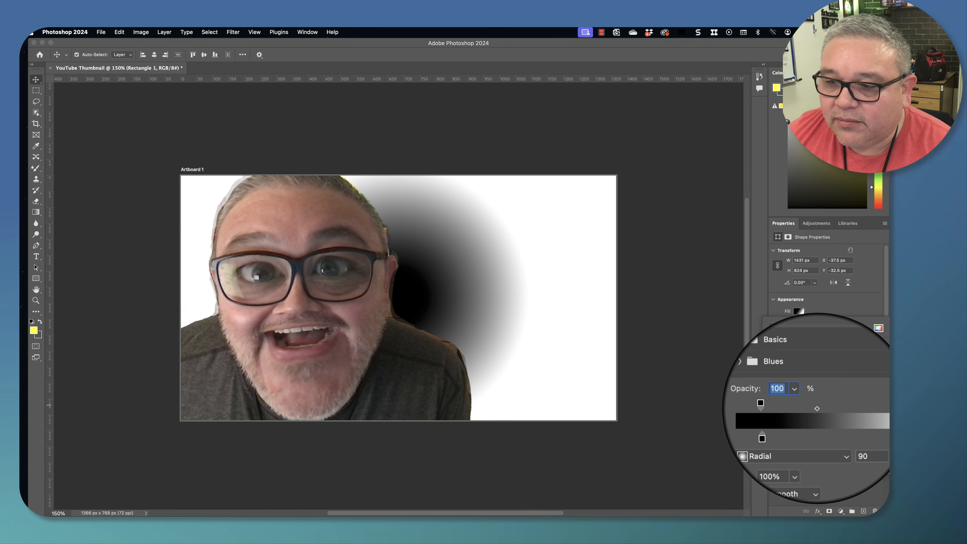
pyautogui.moveTo(858, 409); pyautogui.dragTo(808, 408)
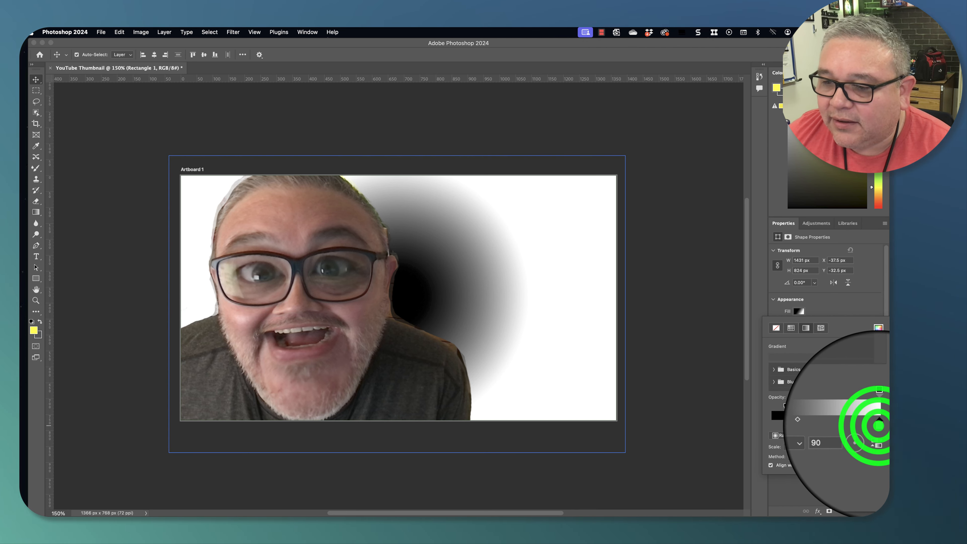
# - Set the gradient's right color stop to a bright yellow
pyautogui.doubleClick(878, 425)
pyautogui.click(463, 228)
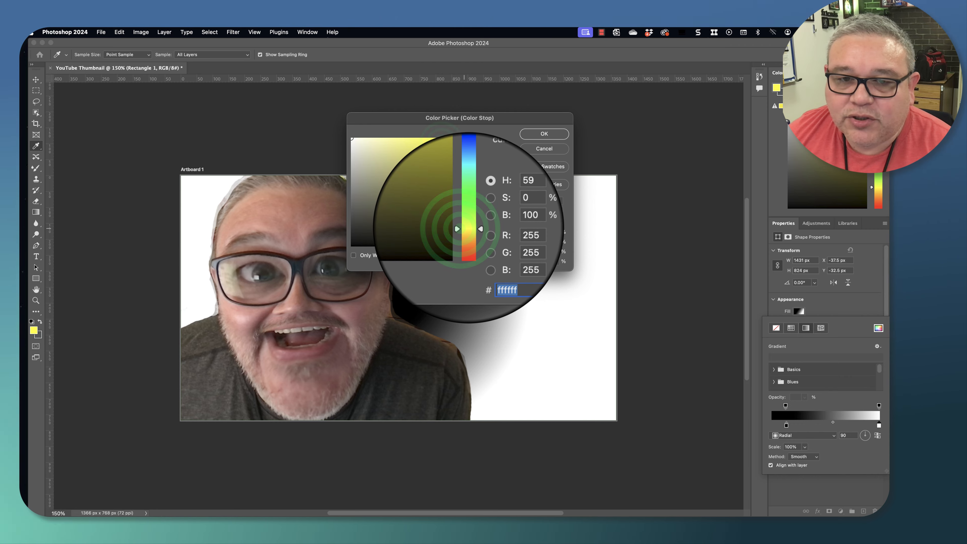
pyautogui.click(441, 145)
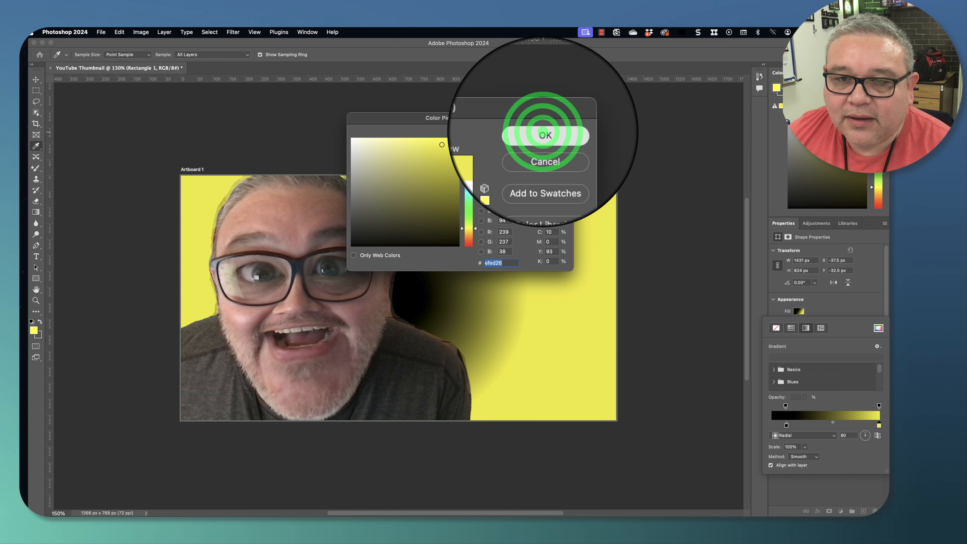
pyautogui.click(544, 134)
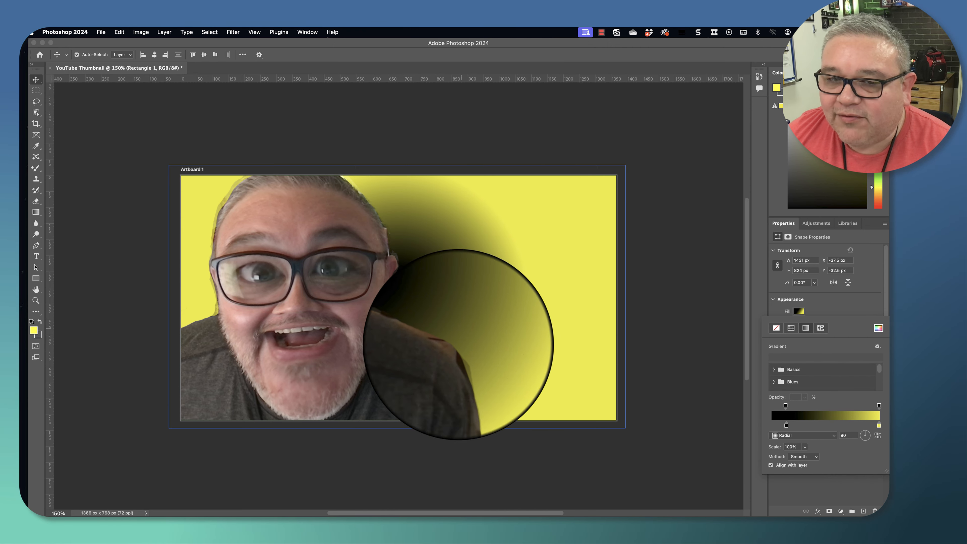
# - Set the gradient's left color stop to a dark brown
pyautogui.click(786, 424)
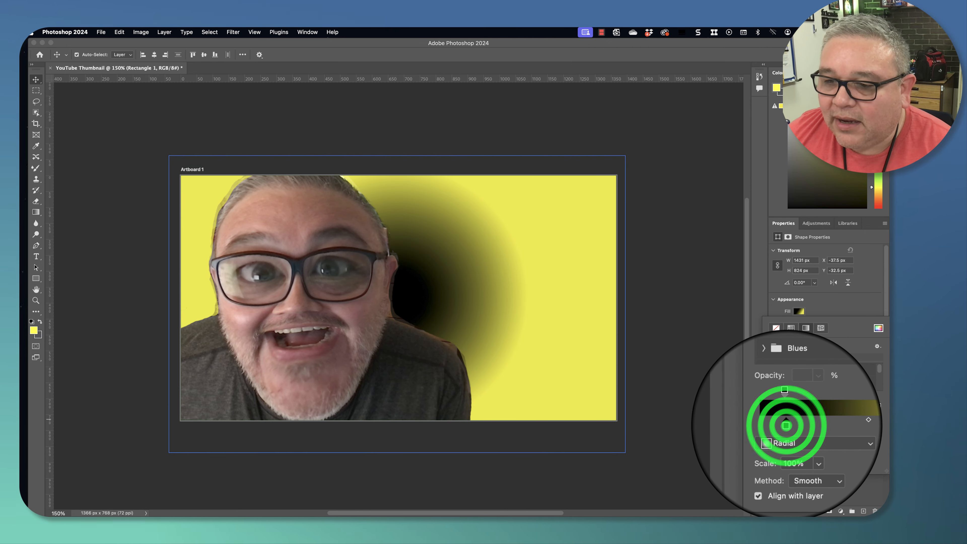
pyautogui.doubleClick(786, 425)
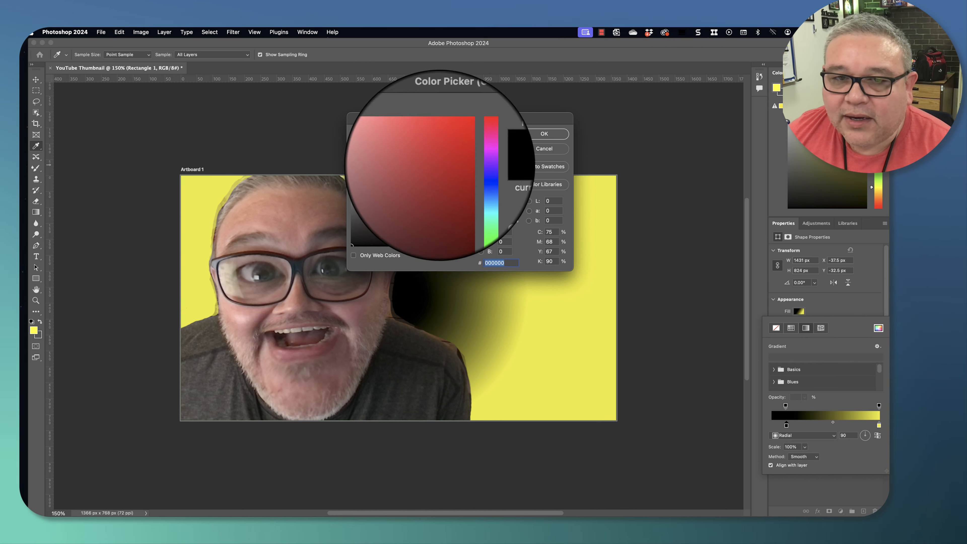
pyautogui.click(466, 234)
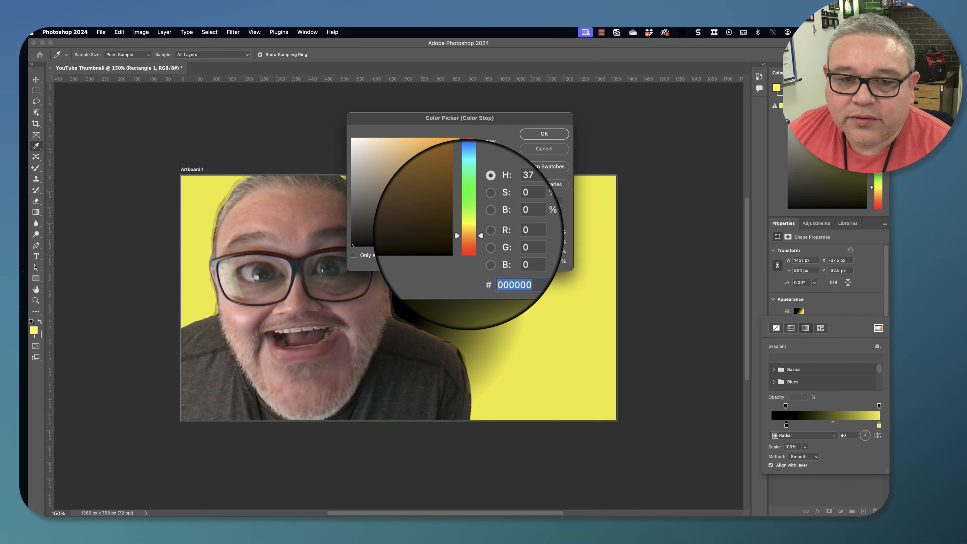
pyautogui.click(445, 141)
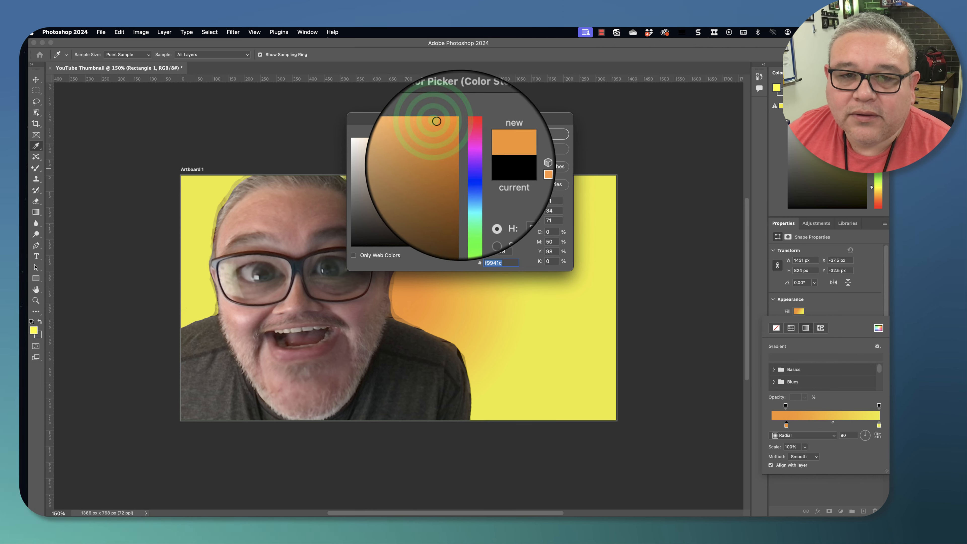
pyautogui.click(444, 139)
pyautogui.moveTo(445, 141); pyautogui.dragTo(444, 205)
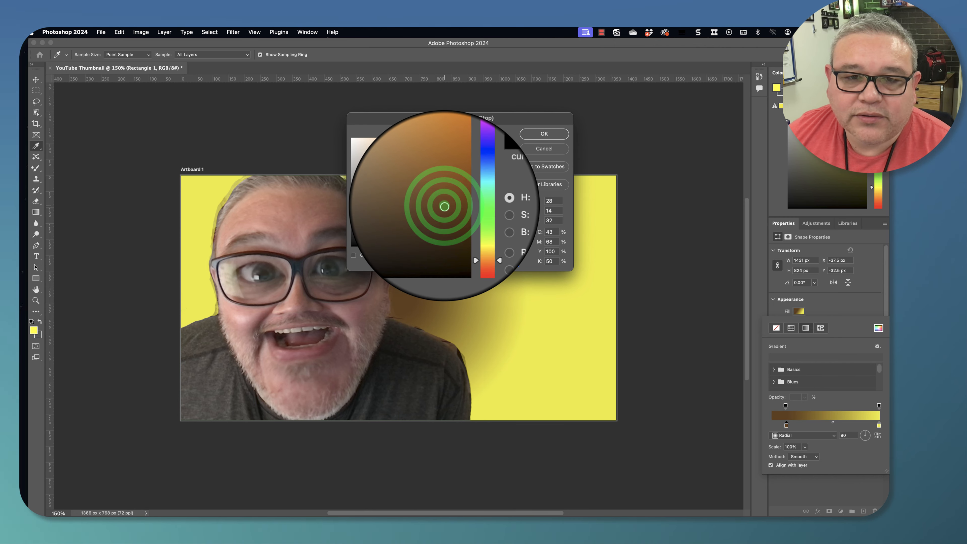
pyautogui.click(442, 190)
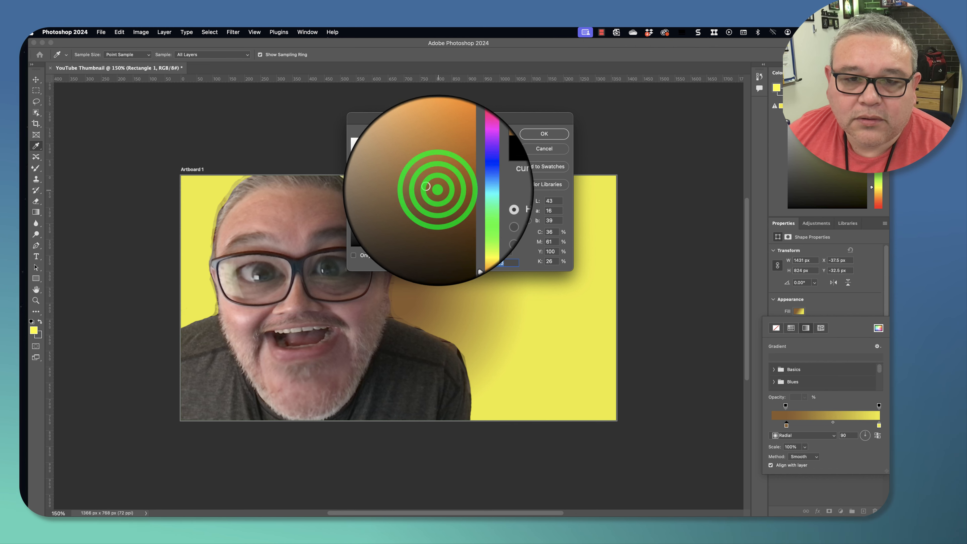
pyautogui.click(543, 133)
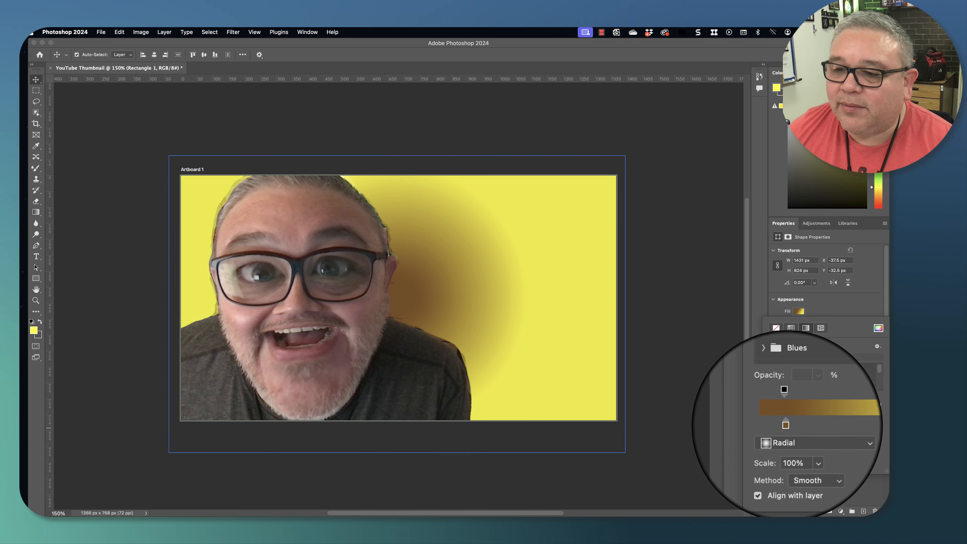
# - Set the gradient's right color stop to orange #ef9826
pyautogui.doubleClick(863, 410)
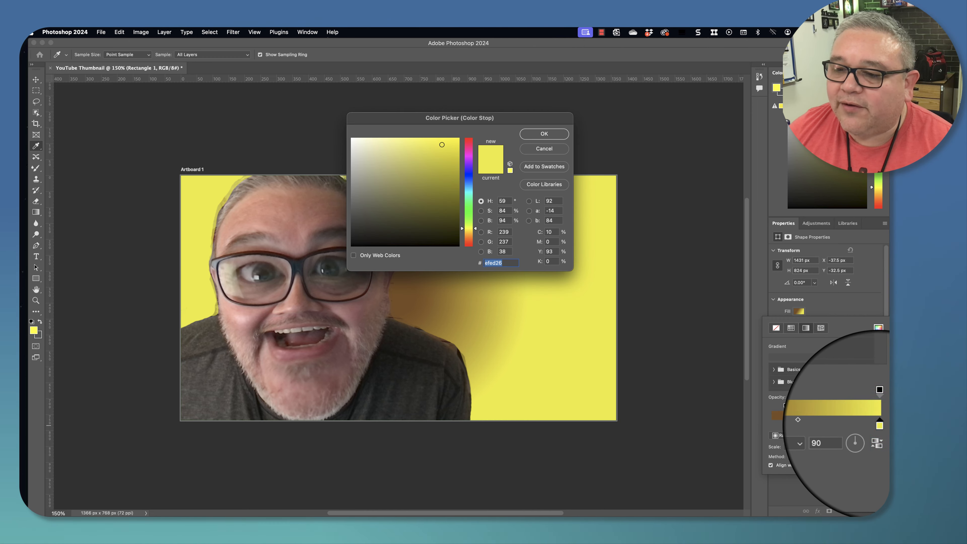
pyautogui.click(461, 228)
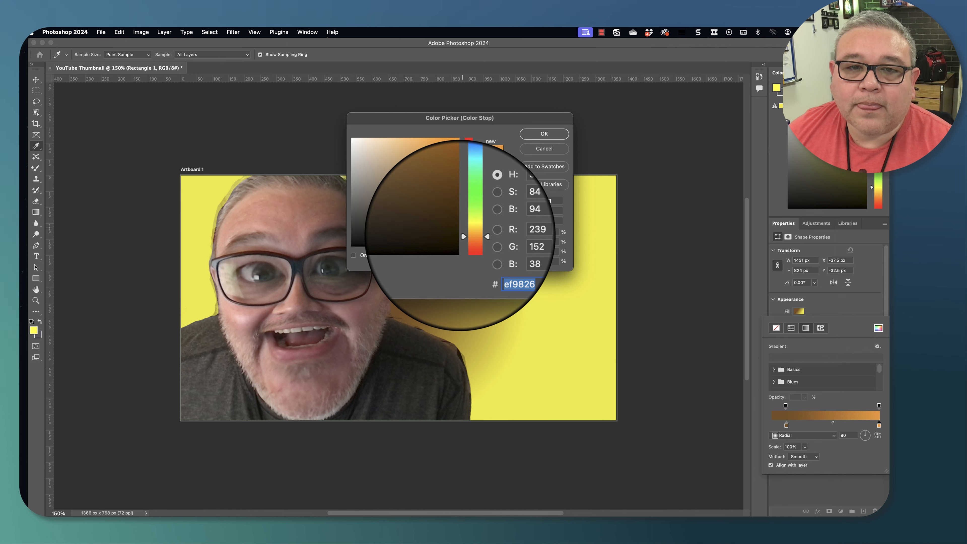
pyautogui.click(548, 133)
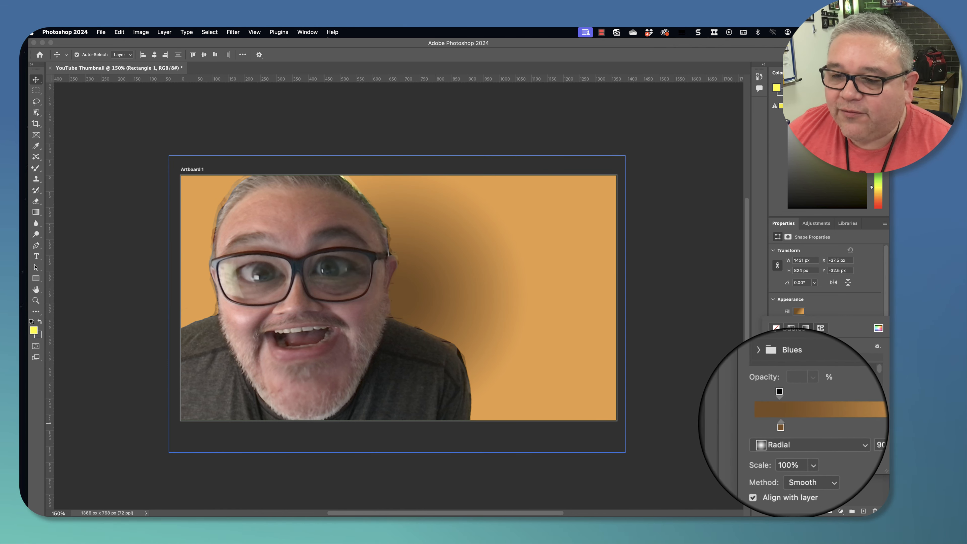
# - Set the gradient's left color stop to a light yellow-green so the center glows
pyautogui.click(786, 426)
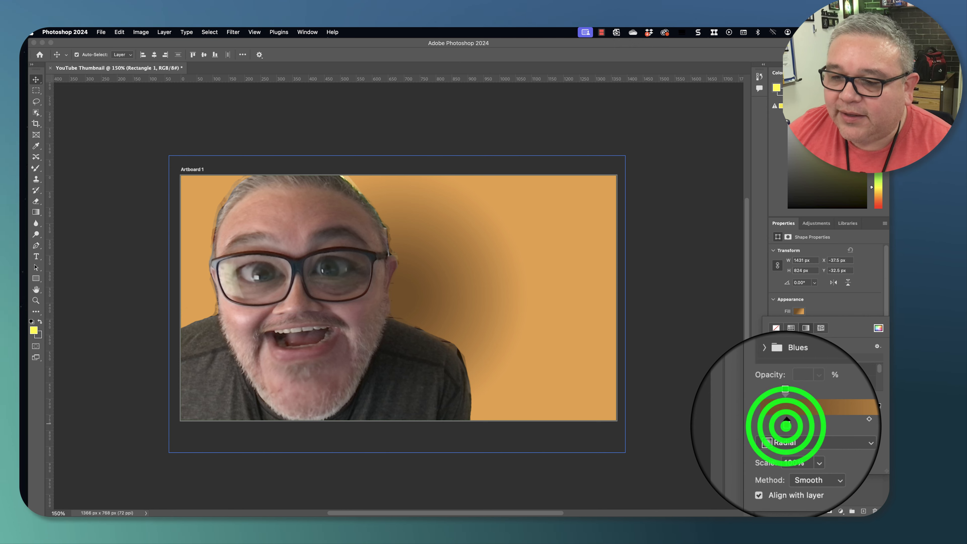
pyautogui.doubleClick(786, 426)
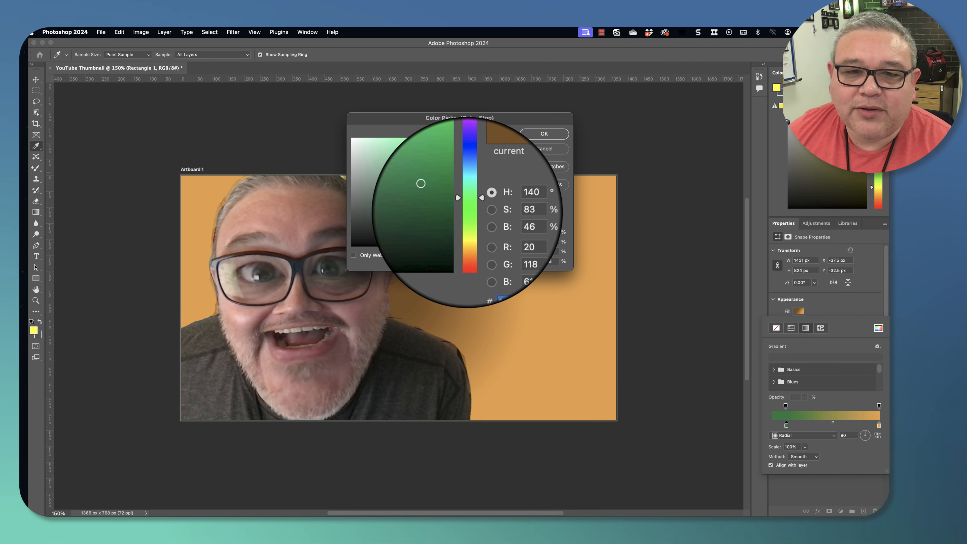
pyautogui.moveTo(467, 216); pyautogui.dragTo(430, 142)
pyautogui.click(475, 224)
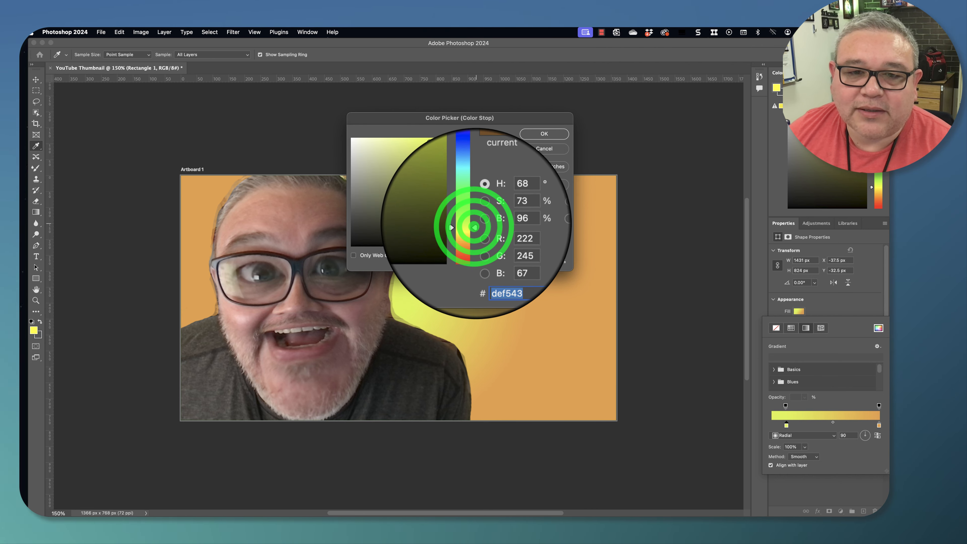
pyautogui.moveTo(474, 225); pyautogui.dragTo(475, 227)
pyautogui.moveTo(430, 142); pyautogui.dragTo(401, 149)
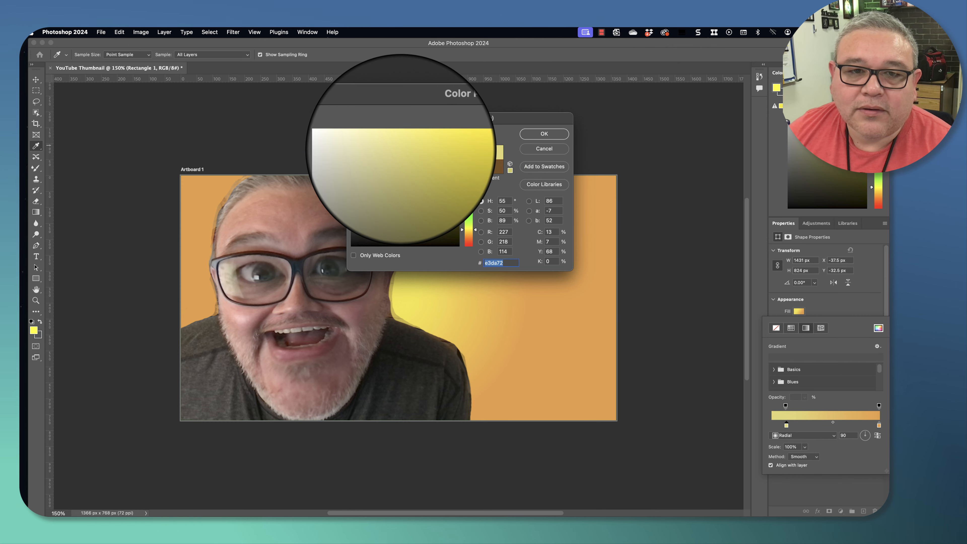
pyautogui.moveTo(469, 228); pyautogui.dragTo(469, 223)
pyautogui.click(407, 142)
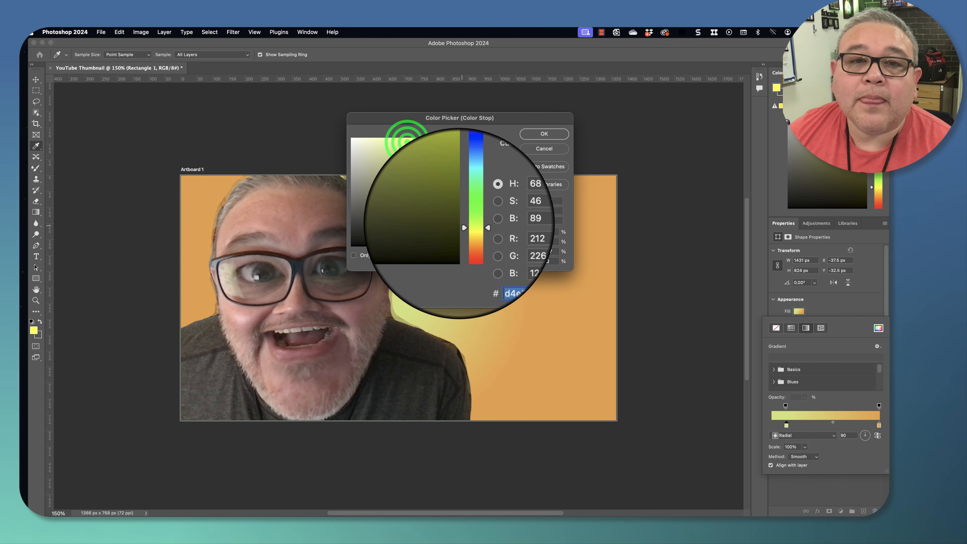
pyautogui.moveTo(406, 142); pyautogui.dragTo(419, 146)
pyautogui.click(535, 133)
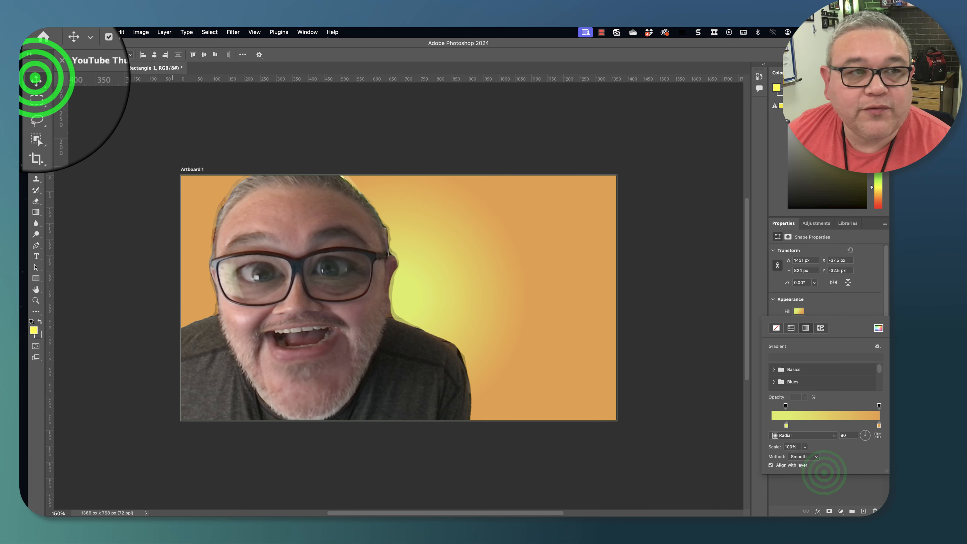
# - Switch to the Move Tool, select the Rectangle 1 layer and lock it
pyautogui.click(35, 78)
pyautogui.click(852, 479)
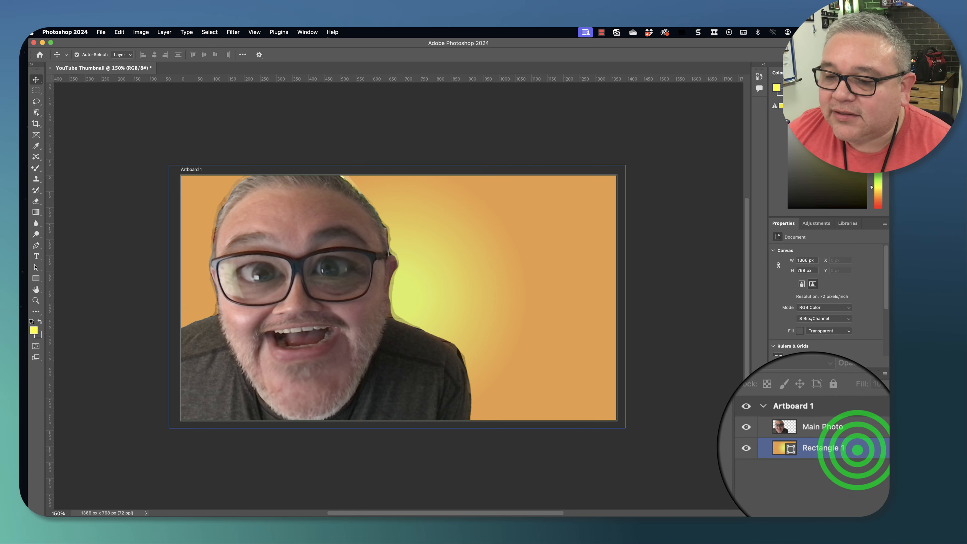
pyautogui.click(824, 411)
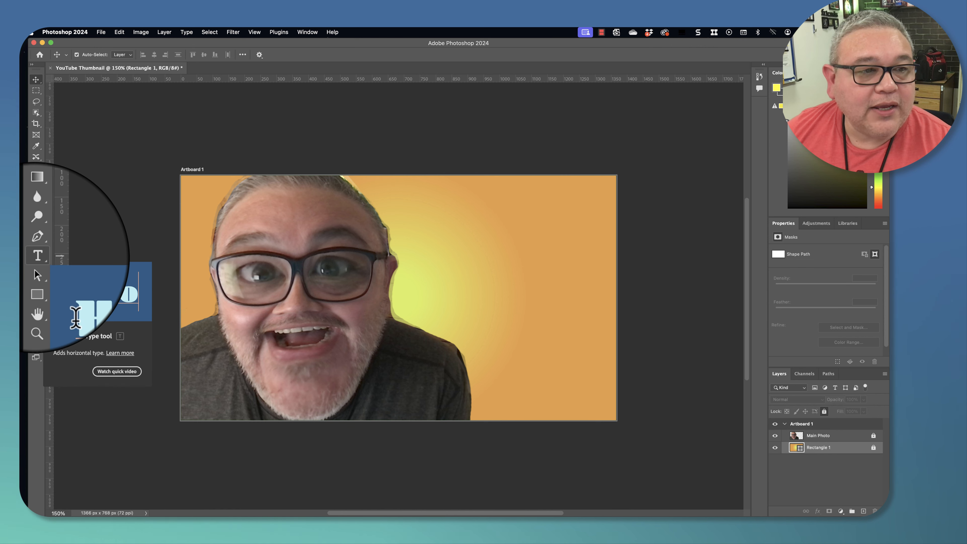
# - Add title text reading "Mr. Juarez", "Wacky", "Class" on three lines to the right of the photo
pyautogui.click(38, 255)
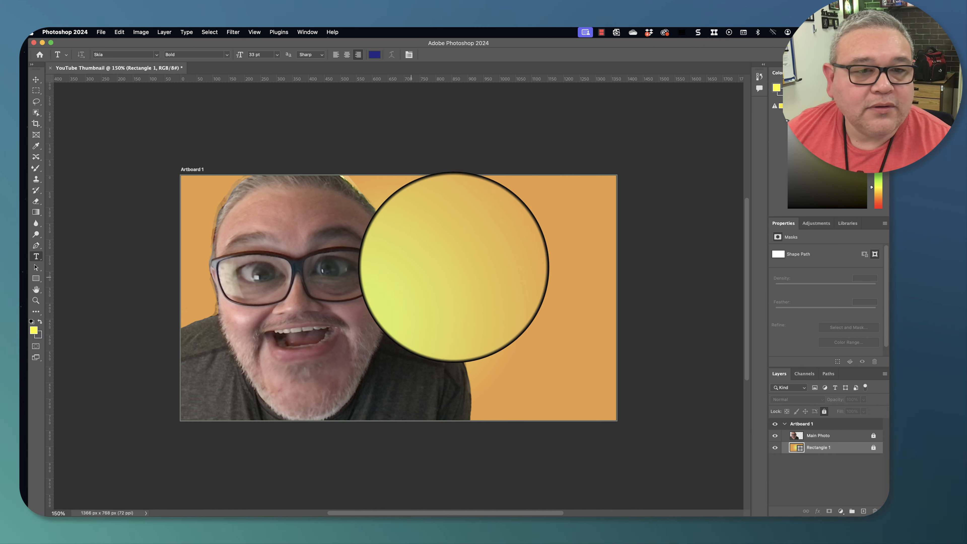
pyautogui.click(434, 229)
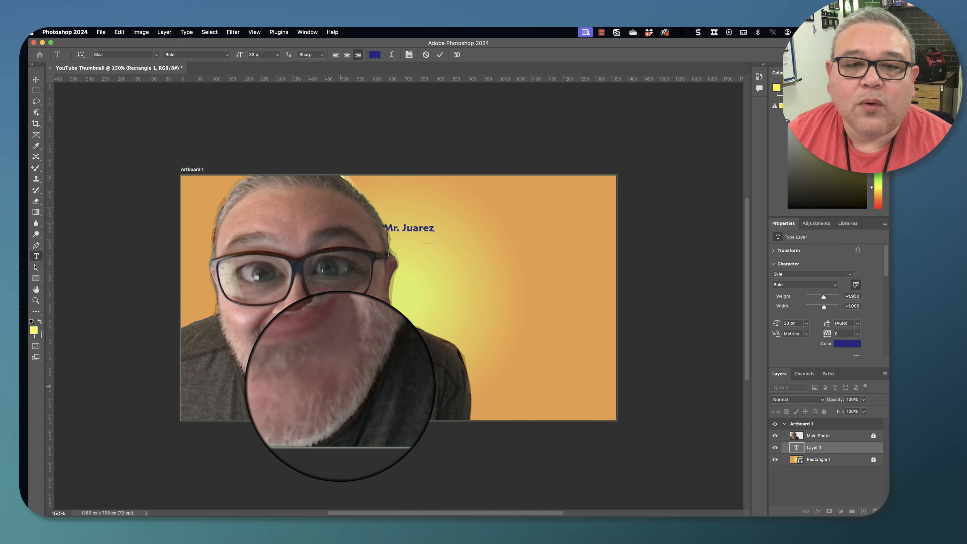
pyautogui.write('Mr. Juarez')
pyautogui.press('Return')
pyautogui.write('Wacky')
pyautogui.press('Return')
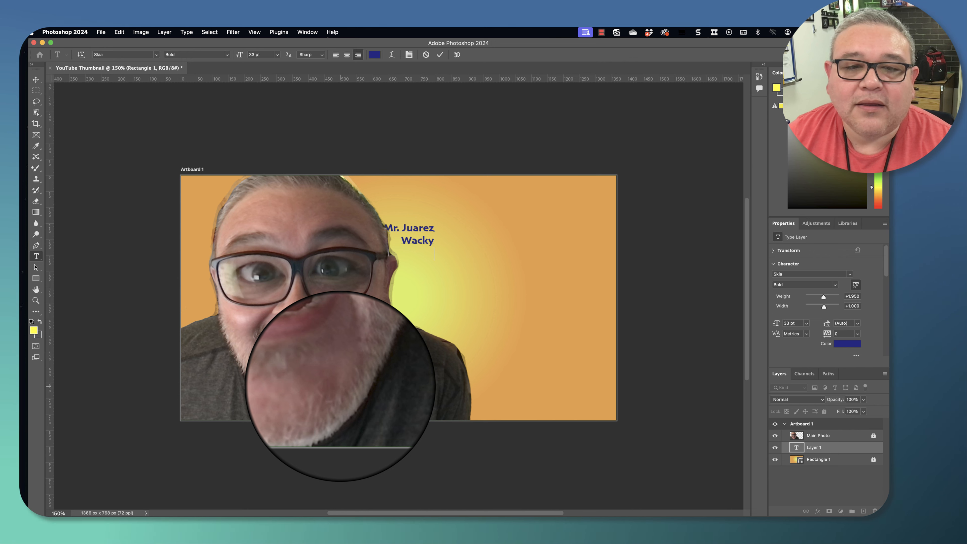
pyautogui.write('C')
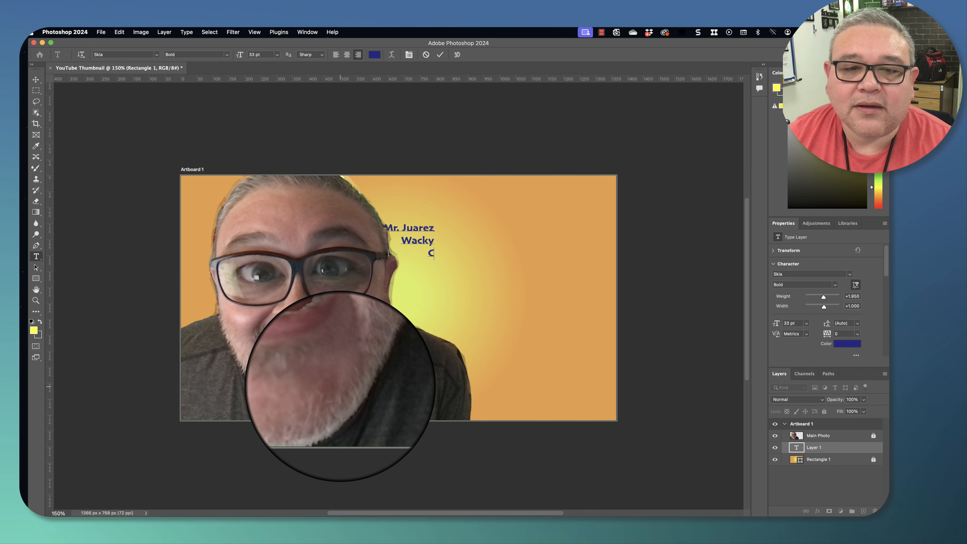
pyautogui.write('lass')
pyautogui.click(334, 384)
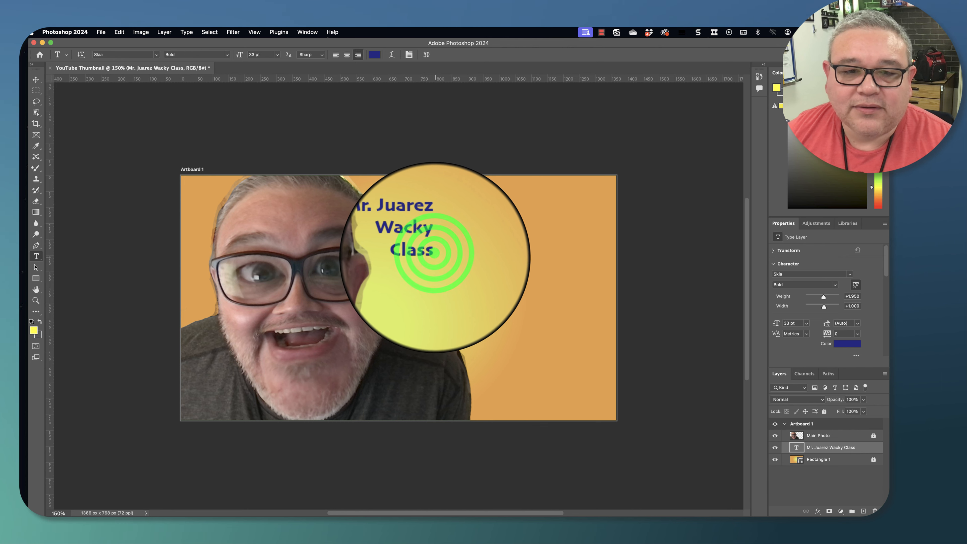
pyautogui.moveTo(435, 255)
pyautogui.mouseDown()
pyautogui.moveTo(418, 248)
pyautogui.moveTo(414, 231)
pyautogui.mouseUp()
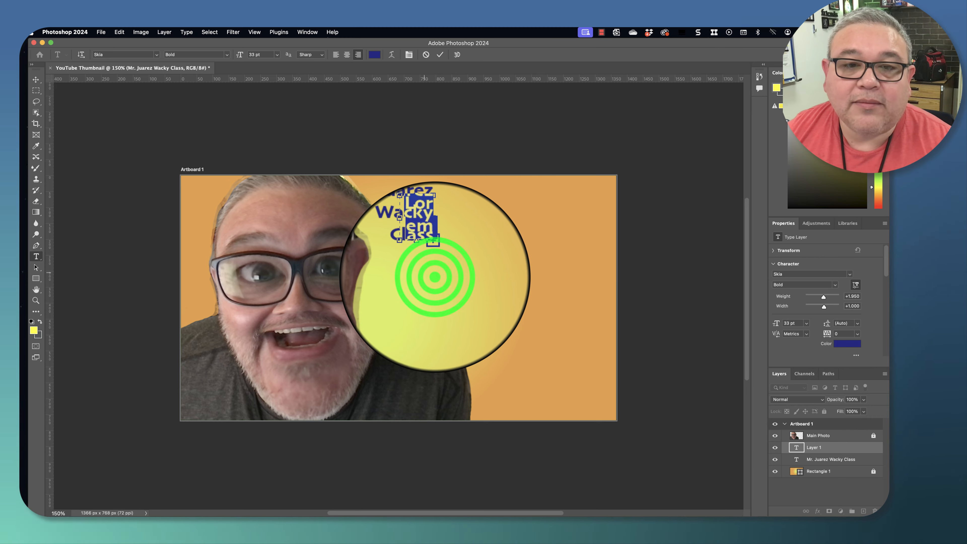
pyautogui.press('Escape')
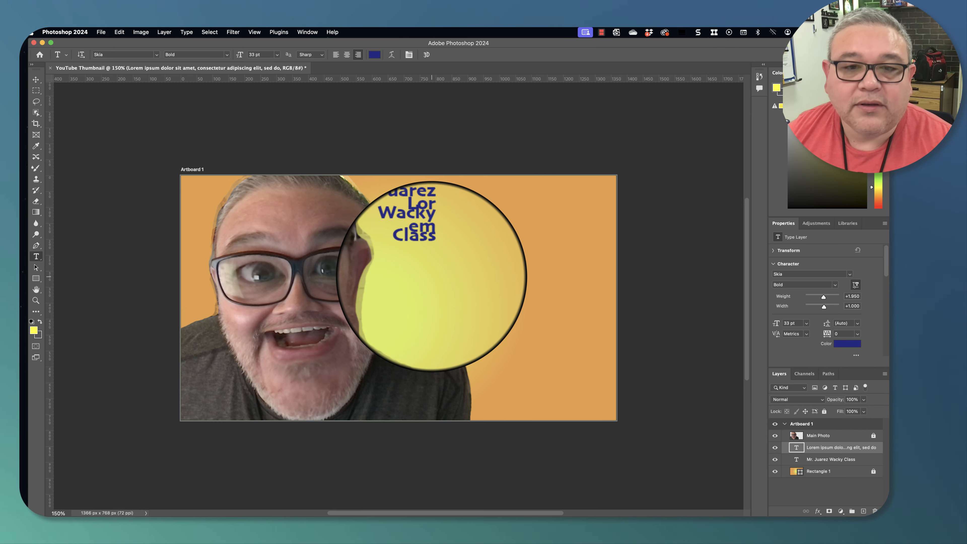
pyautogui.press('BackSpace')
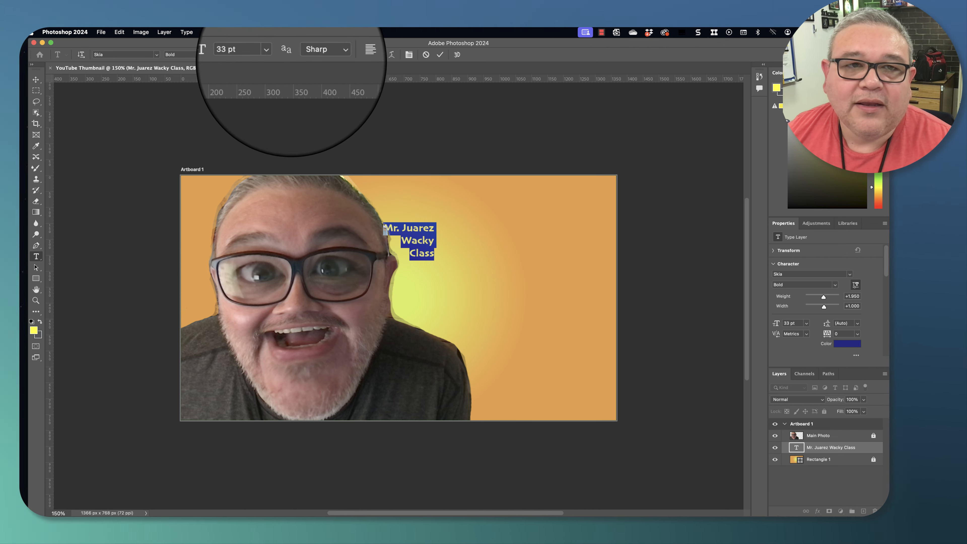
# - Set the title text size to 150 pt
pyautogui.click(277, 55)
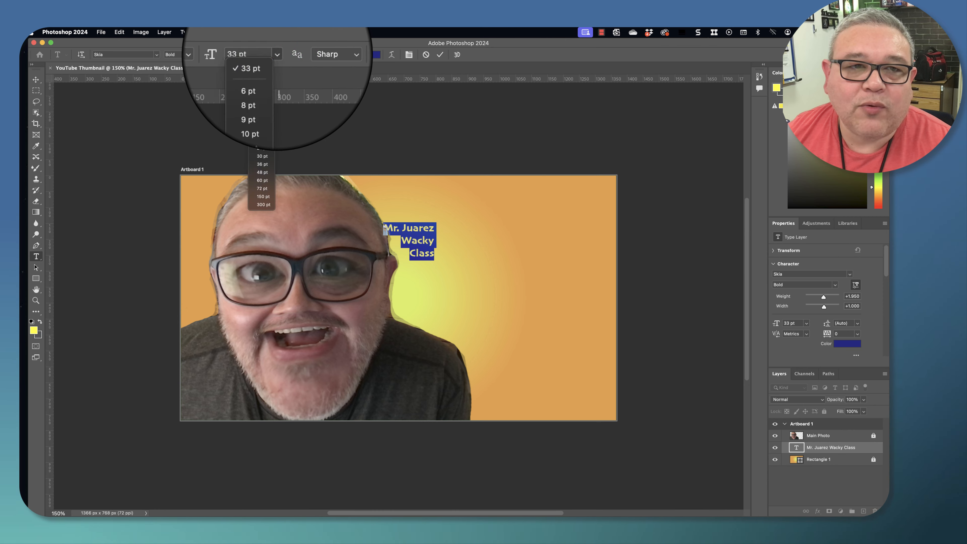
pyautogui.click(267, 196)
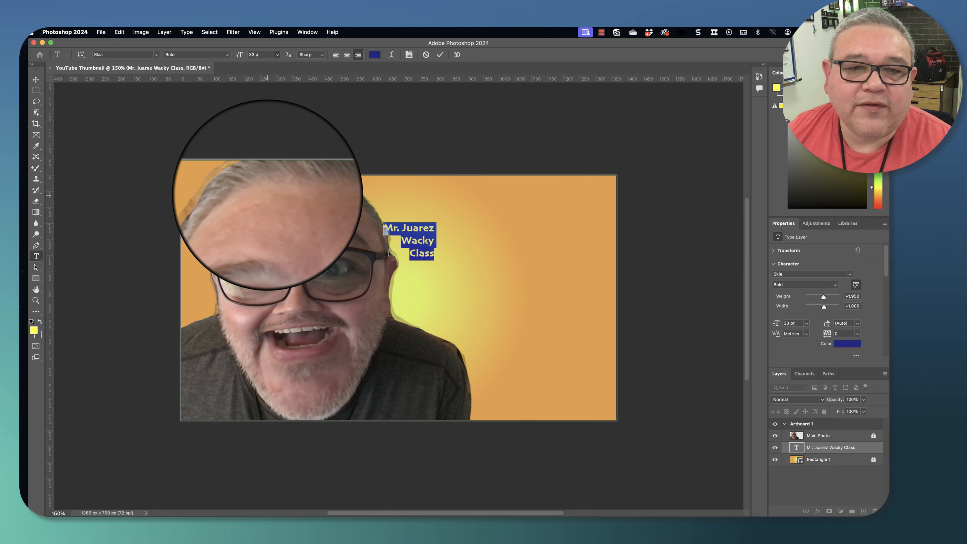
pyautogui.click(36, 80)
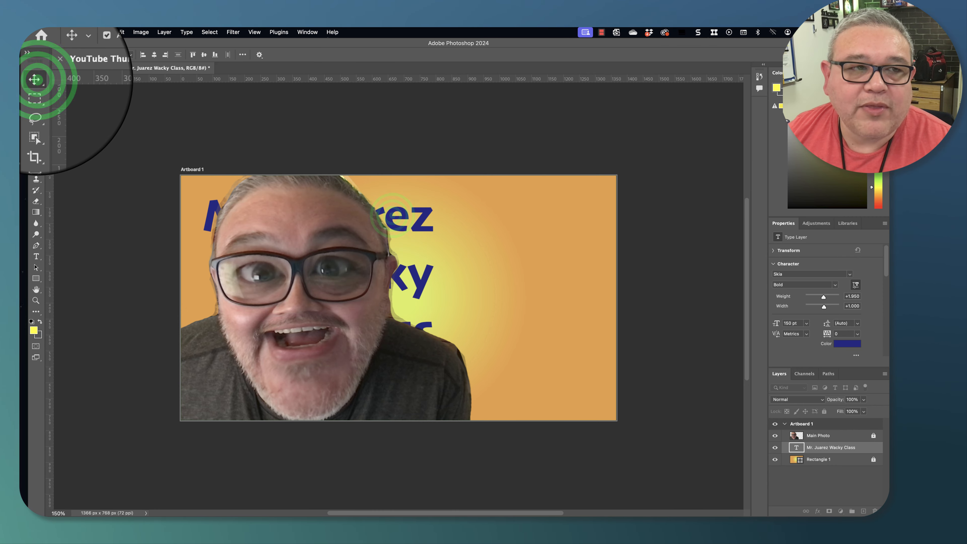
# - Move the title toward the right edge and reduce its font size to 140 pt
pyautogui.moveTo(392, 216); pyautogui.dragTo(565, 214)
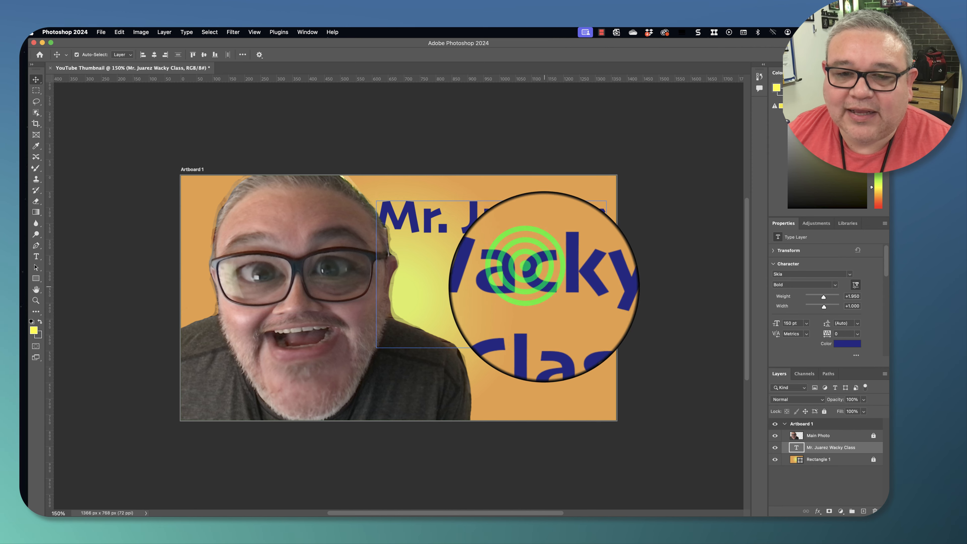
pyautogui.doubleClick(533, 274)
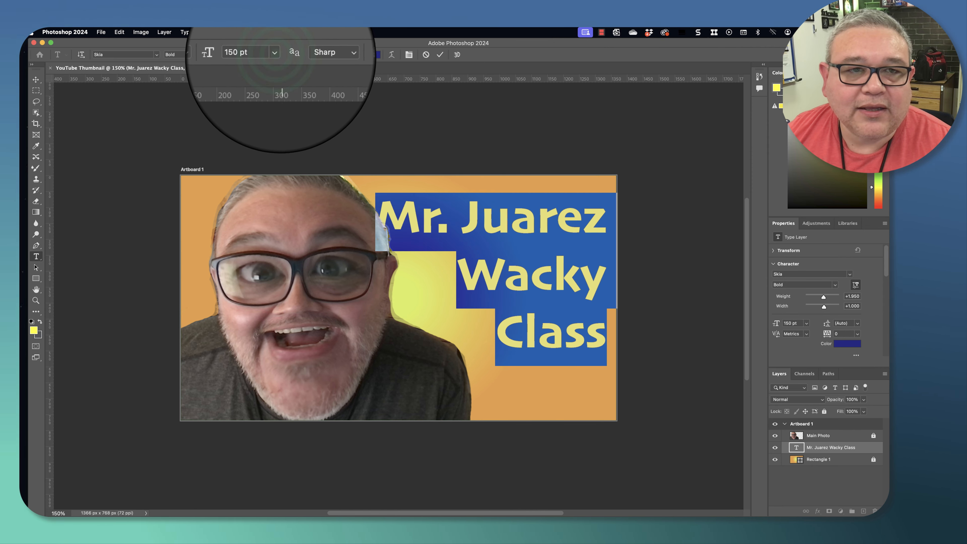
pyautogui.click(275, 55)
pyautogui.click(255, 55)
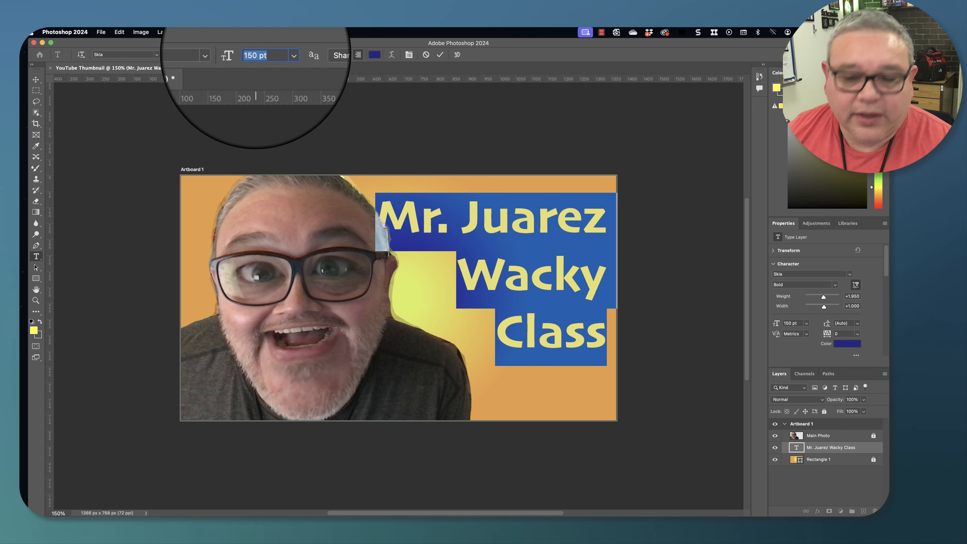
pyautogui.write('140')
pyautogui.press('Return')
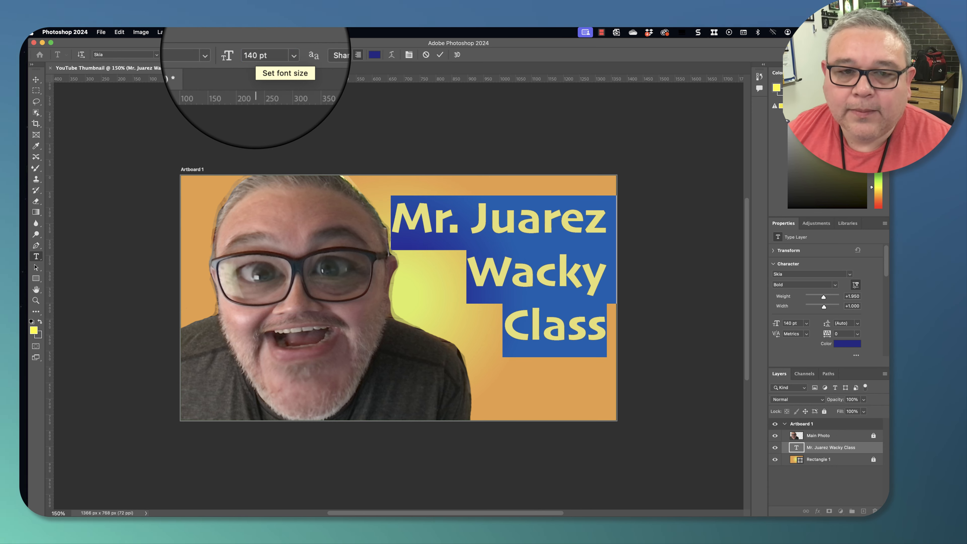
pyautogui.click(36, 80)
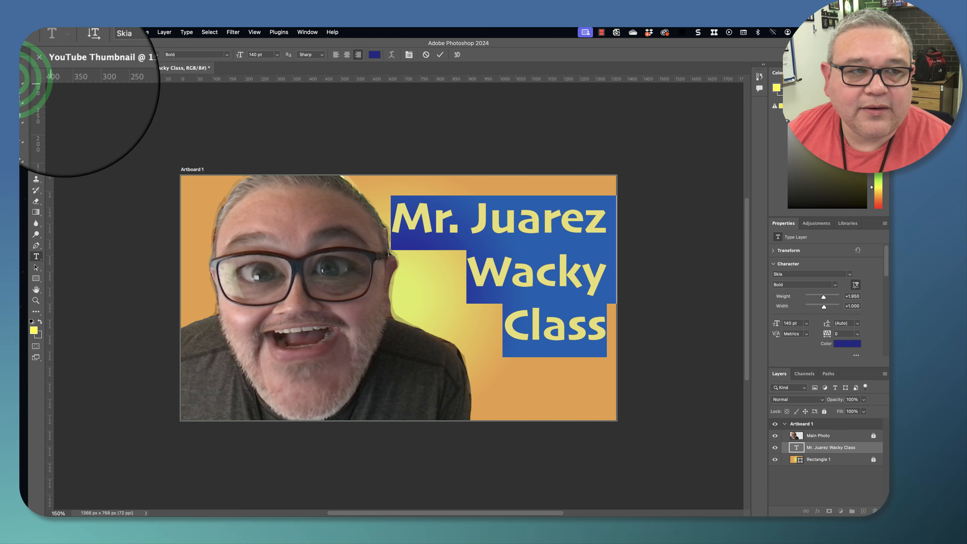
# - Nudge the title block slightly lower on the canvas
pyautogui.click(528, 224)
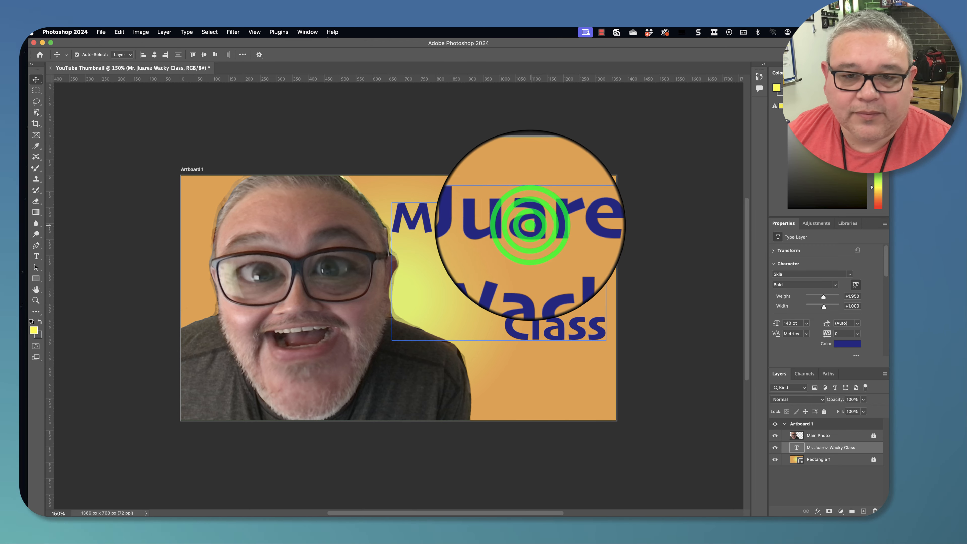
pyautogui.moveTo(529, 225); pyautogui.dragTo(530, 242)
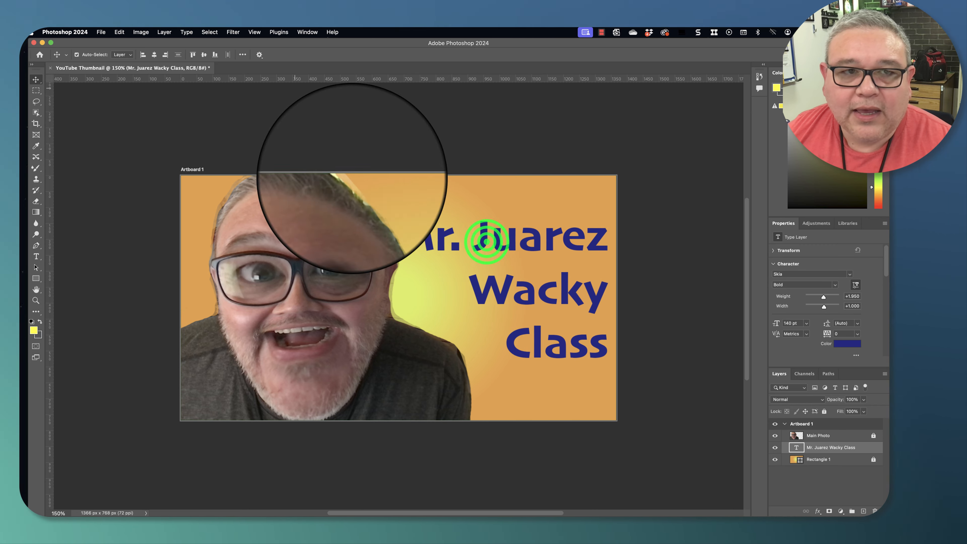
pyautogui.doubleClick(487, 242)
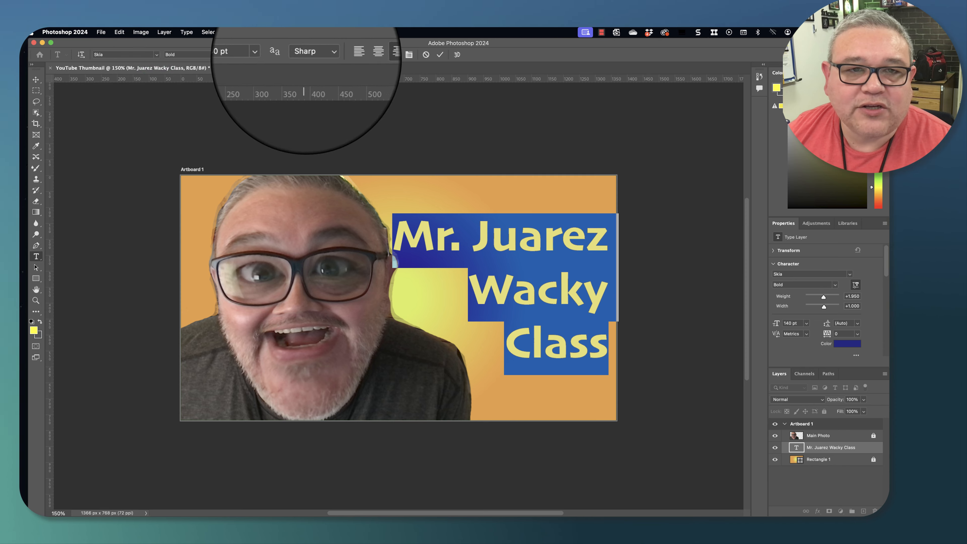
pyautogui.click(156, 55)
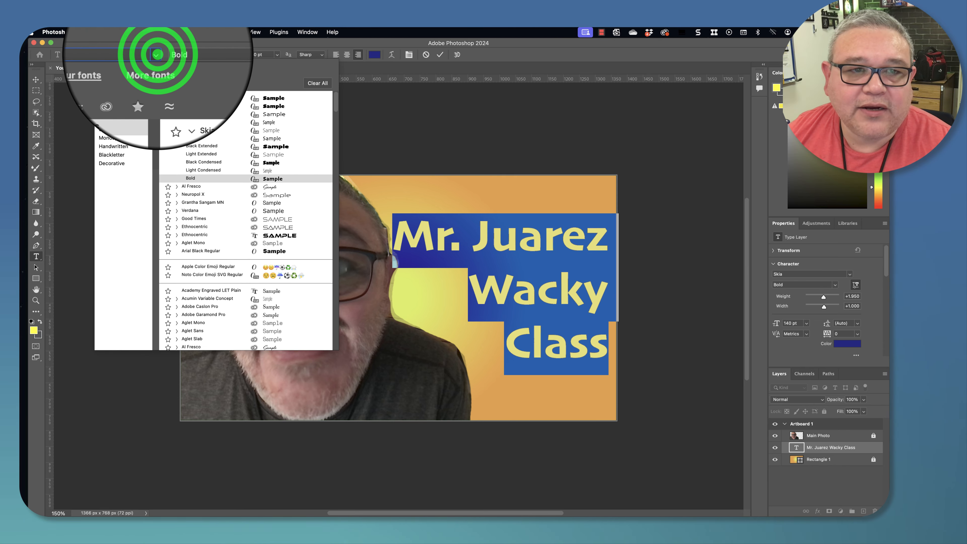
pyautogui.click(158, 55)
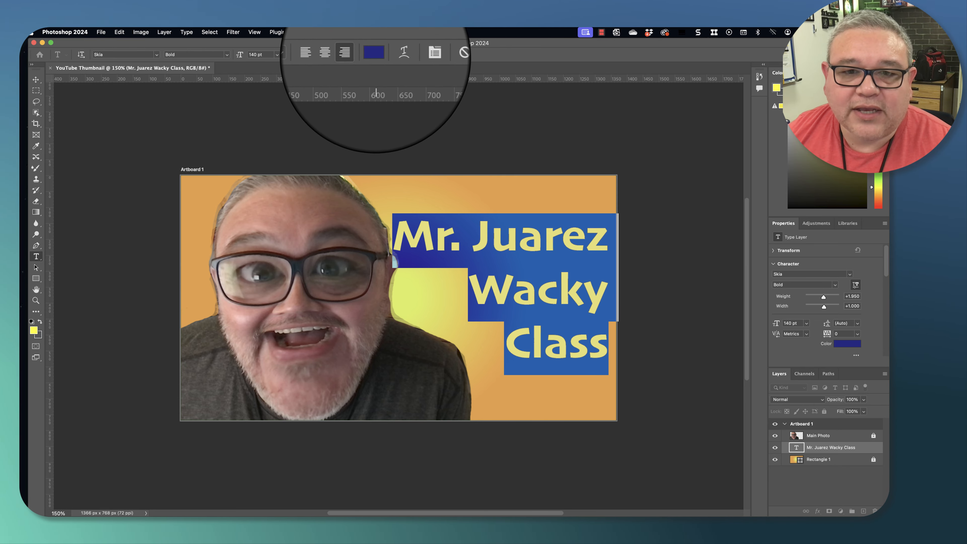
pyautogui.click(487, 189)
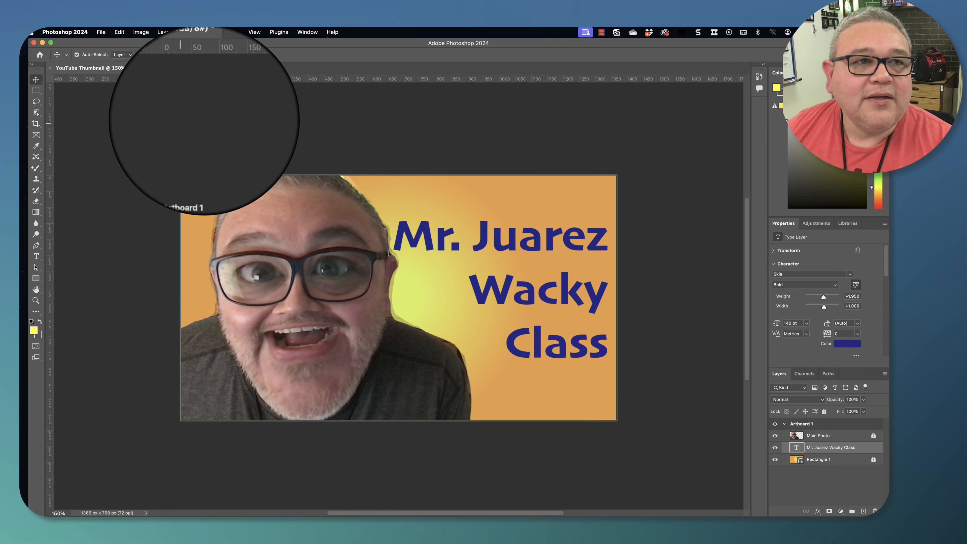
# - Save the document on the computer as YouTube Thumbnail.psd in the 07 Thumbnail Project folder
pyautogui.click(100, 32)
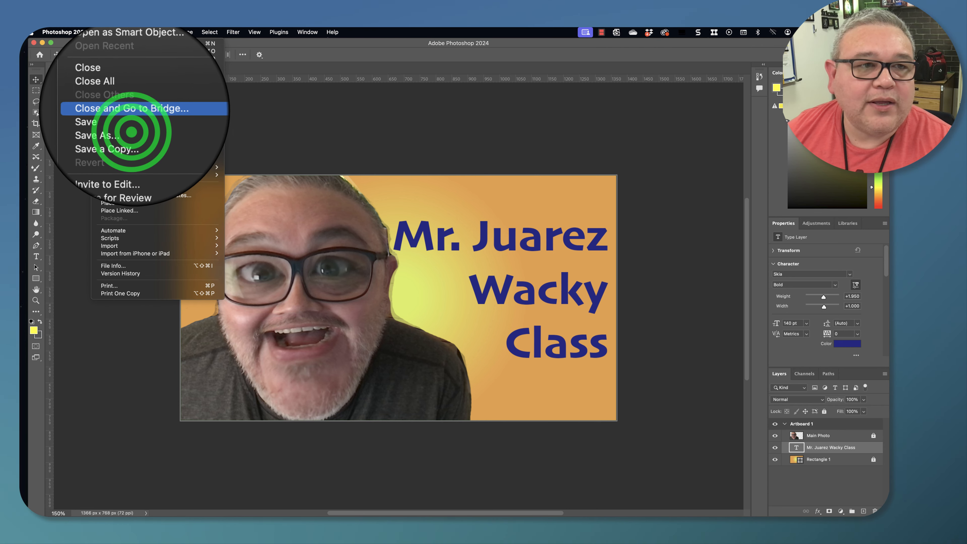
pyautogui.click(131, 121)
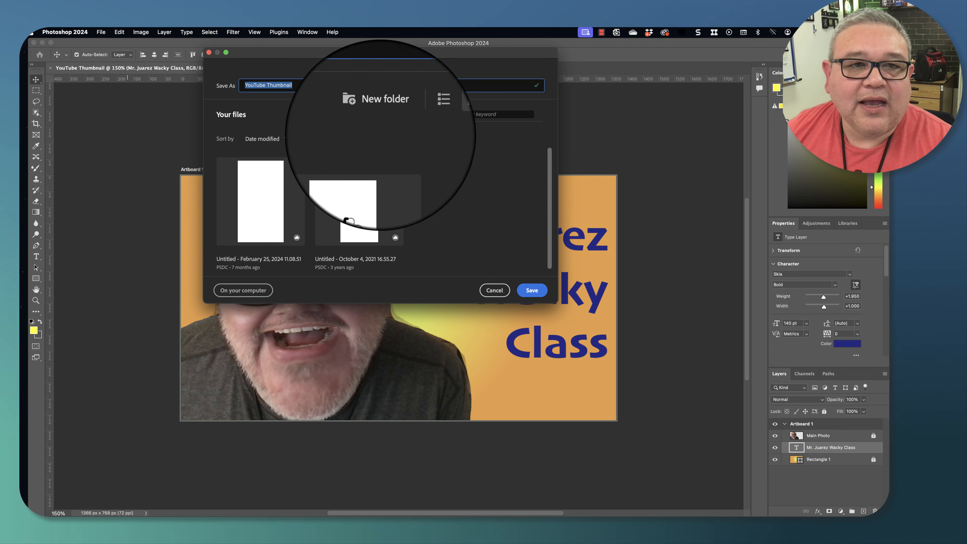
pyautogui.click(243, 290)
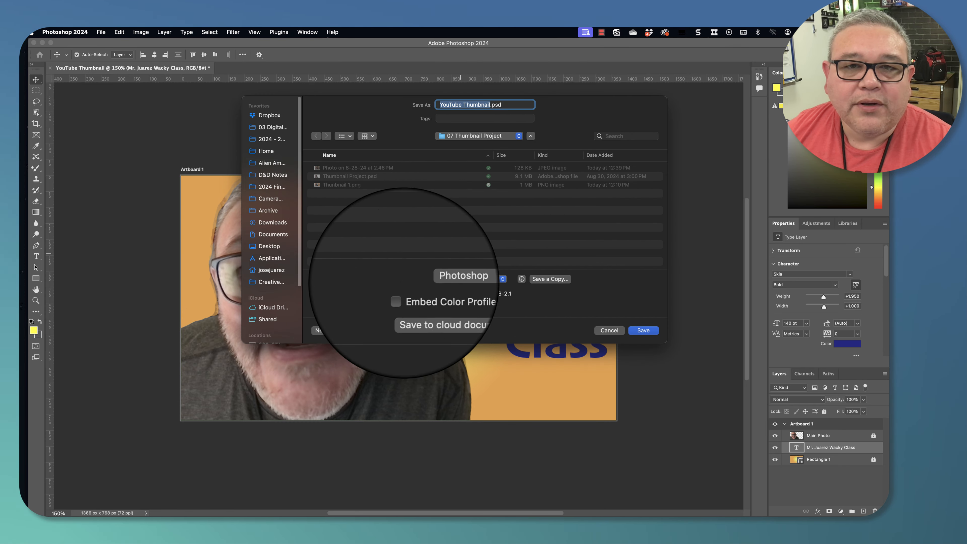
pyautogui.click(270, 127)
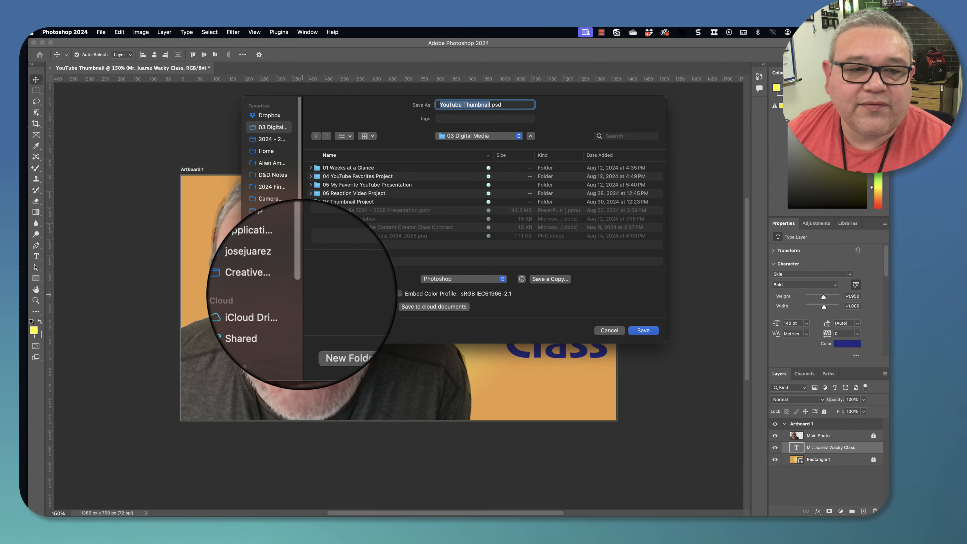
pyautogui.click(302, 294)
pyautogui.moveTo(301, 294); pyautogui.dragTo(329, 298)
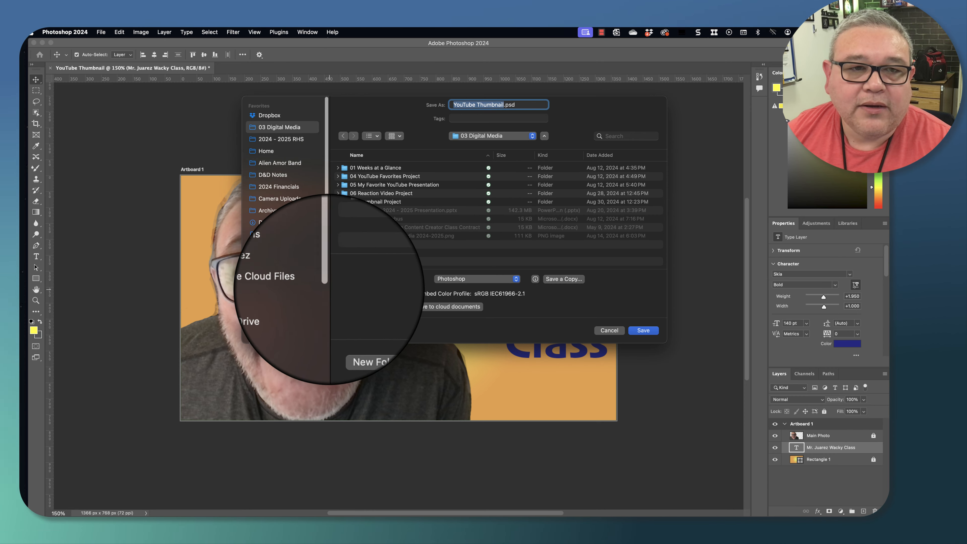
pyautogui.click(373, 202)
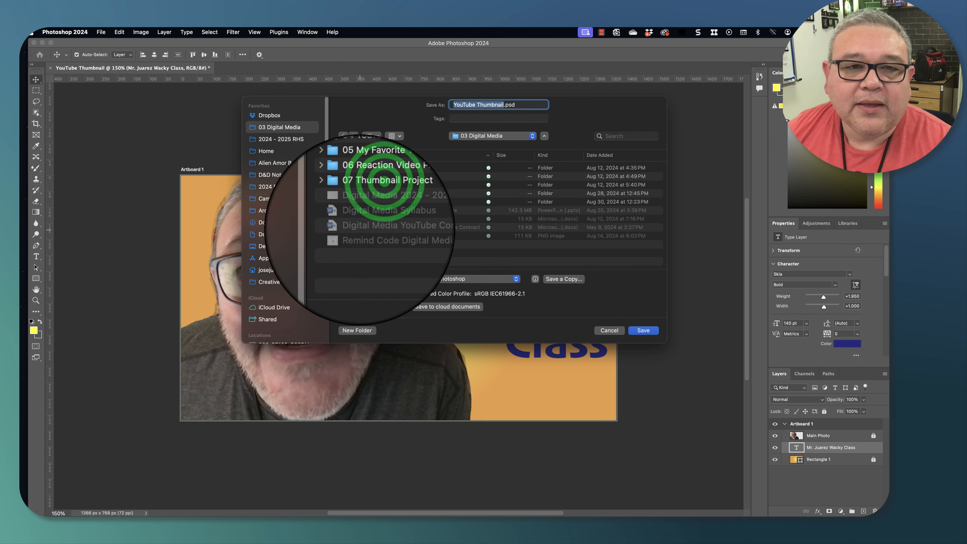
pyautogui.doubleClick(373, 201)
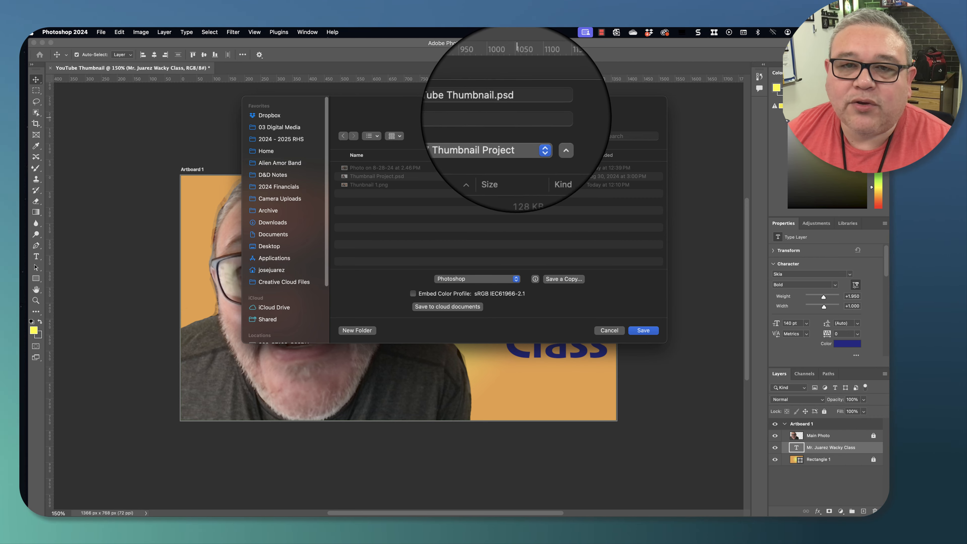
pyautogui.click(644, 330)
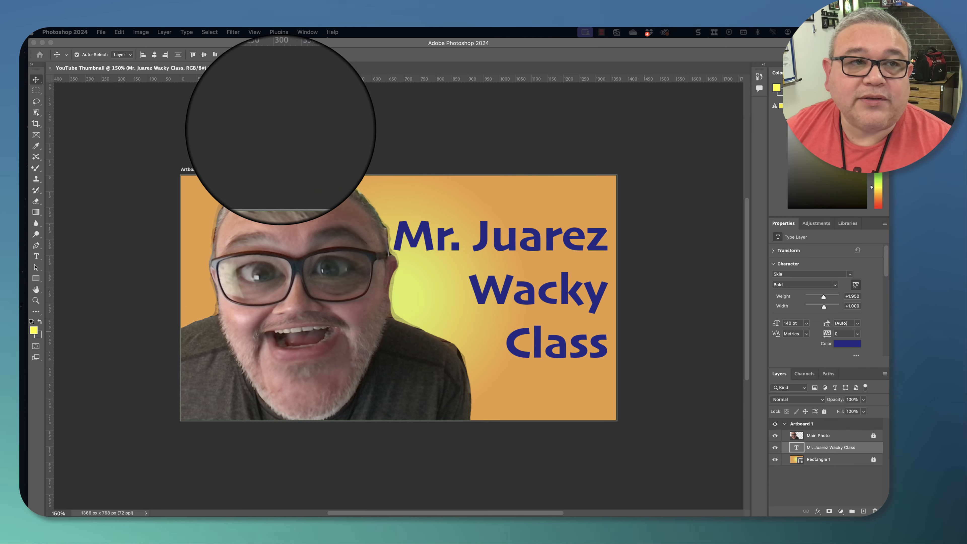
# - Accept the Maximize Compatibility option to finish saving the PSD
pyautogui.click(181, 118)
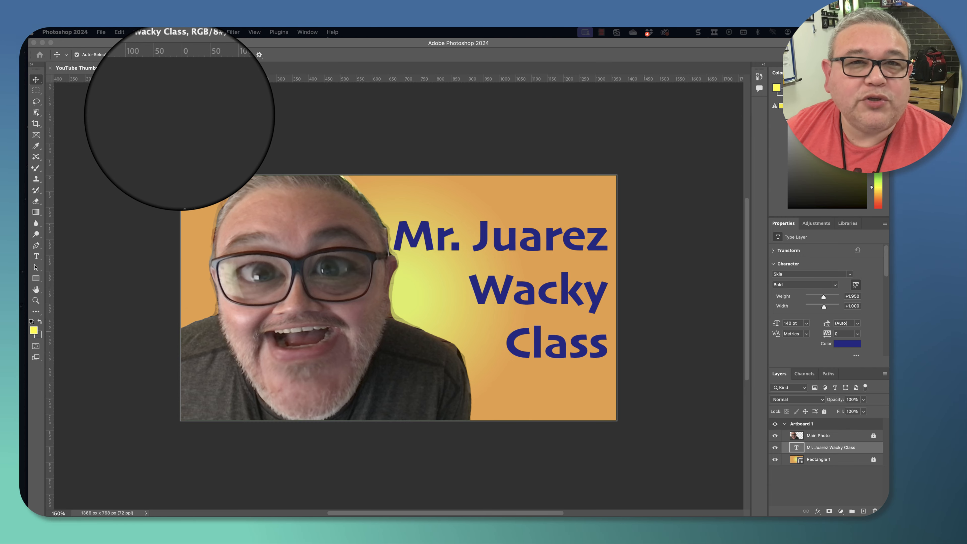
pyautogui.click(139, 137)
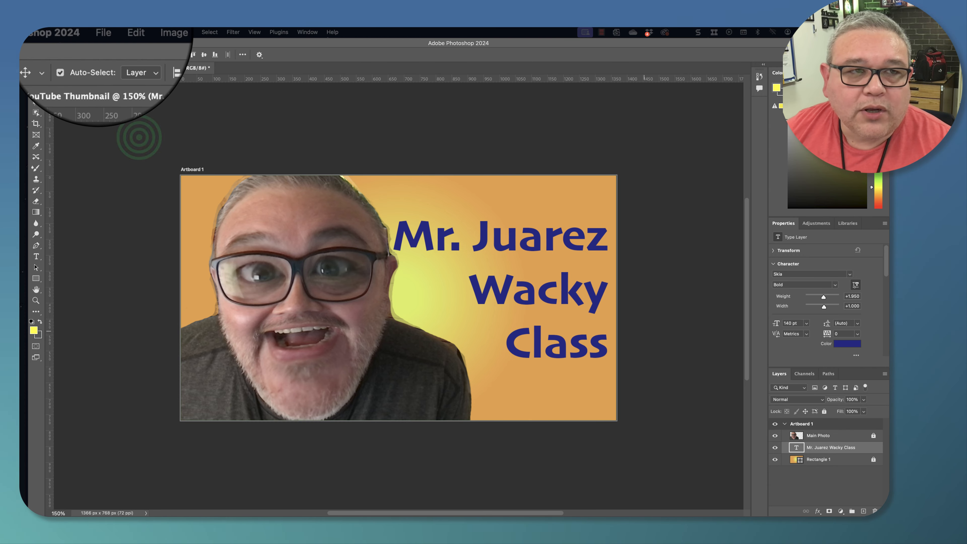
pyautogui.click(139, 137)
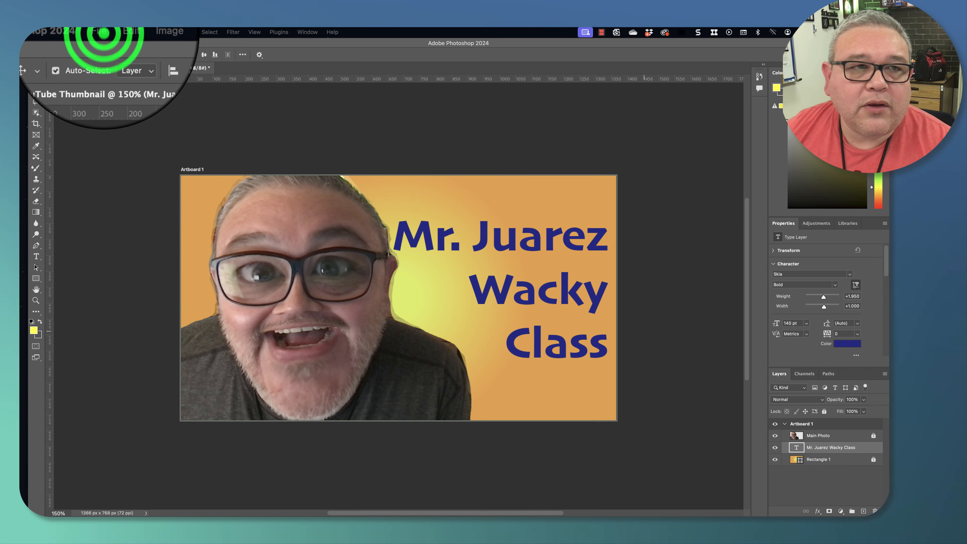
pyautogui.click(104, 34)
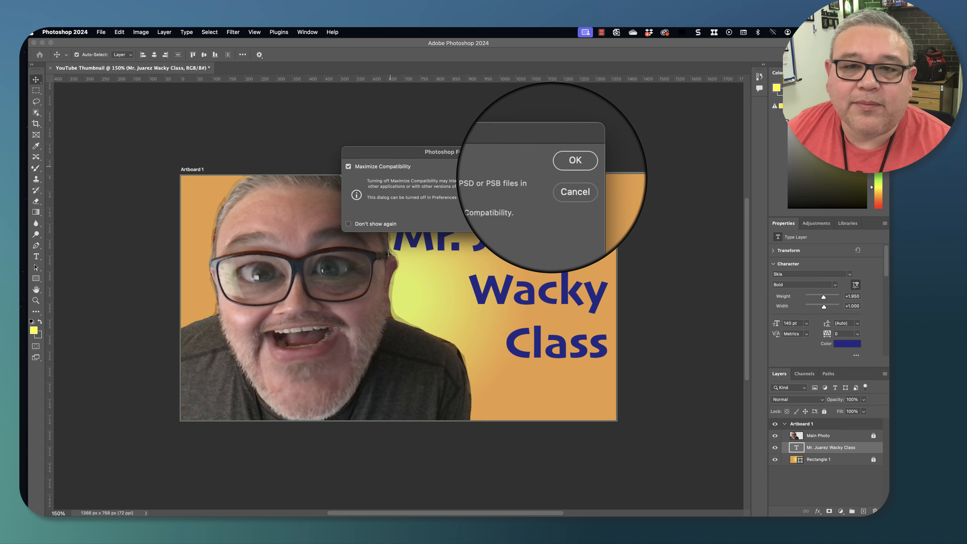
pyautogui.click(564, 167)
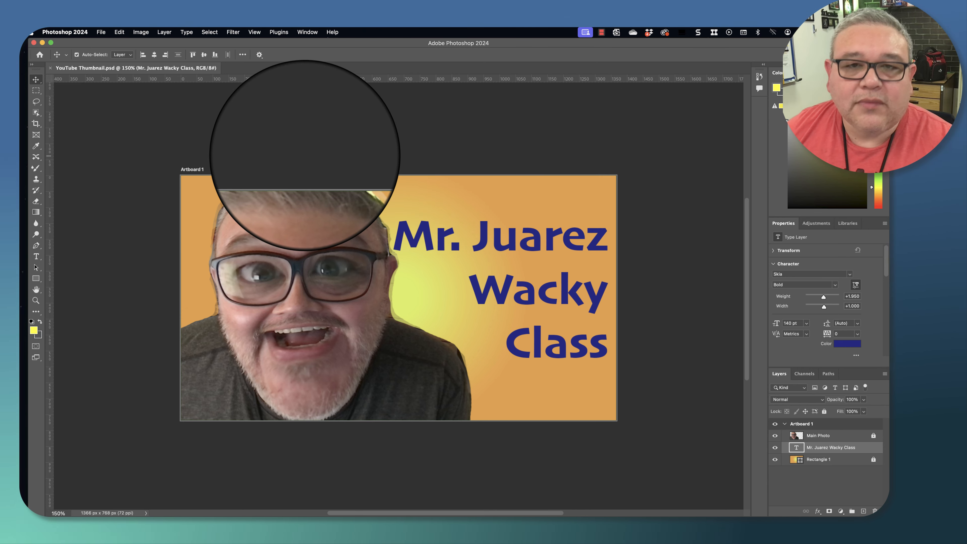
# - Quick-export the artboard as a PNG named YouTube Thumbnail.png into the 07 Thumbnail Project folder
pyautogui.click(101, 32)
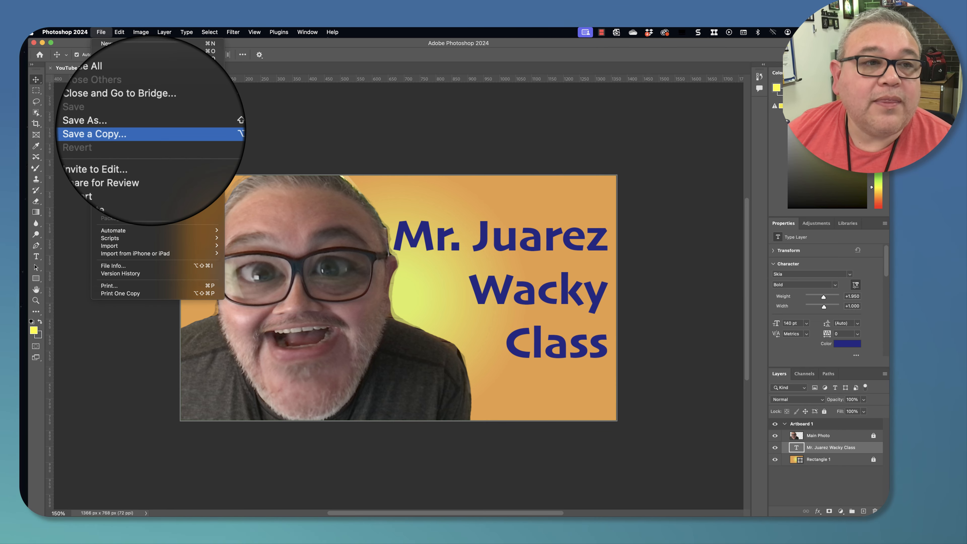
pyautogui.moveTo(125, 167)
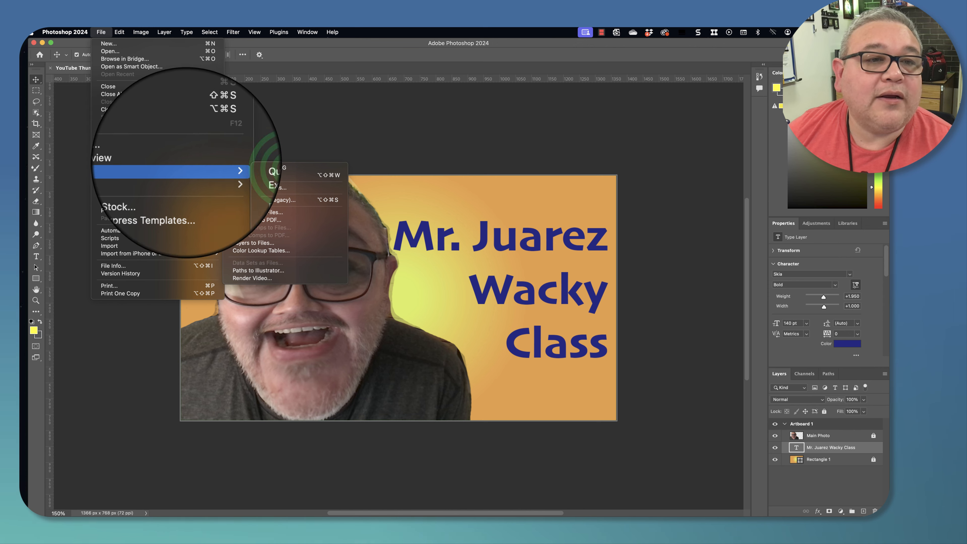
pyautogui.click(244, 169)
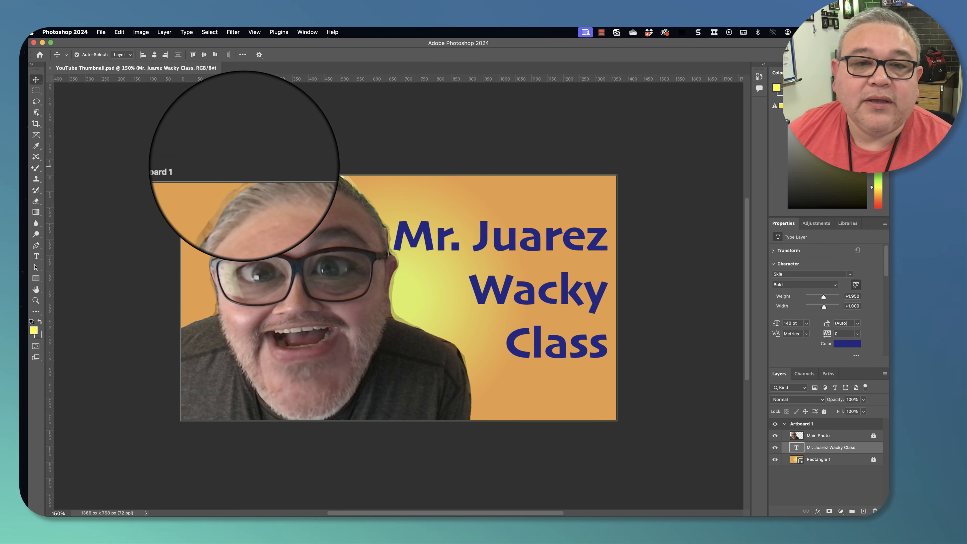
pyautogui.click(545, 136)
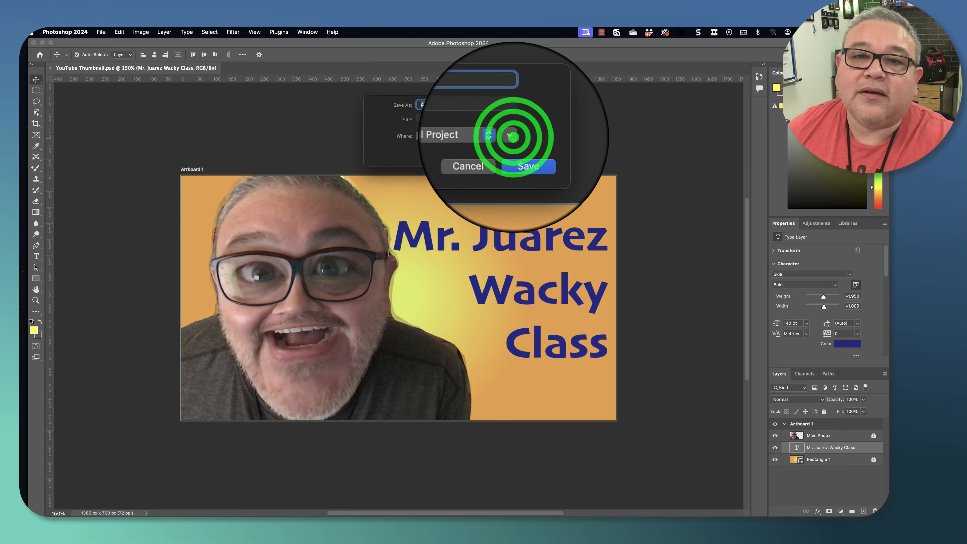
pyautogui.click(513, 136)
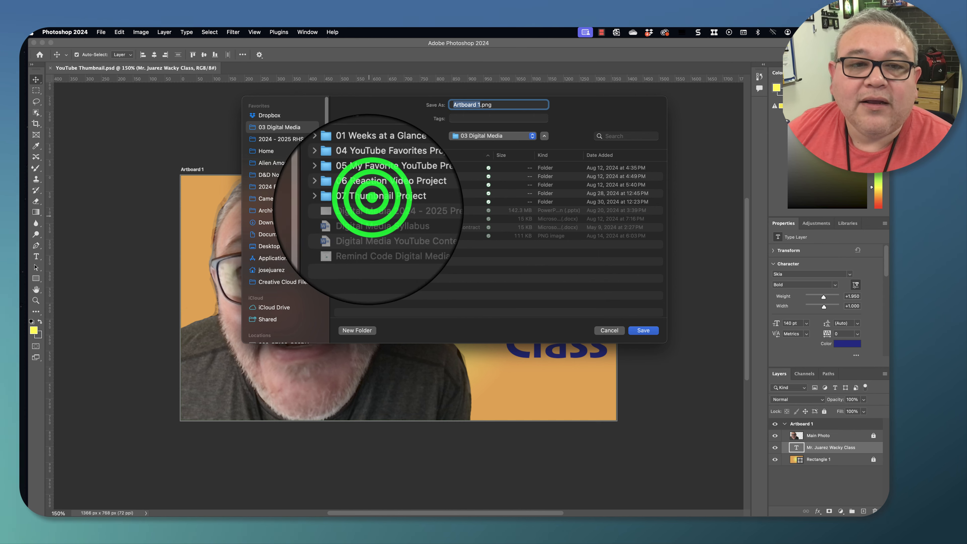
pyautogui.doubleClick(381, 202)
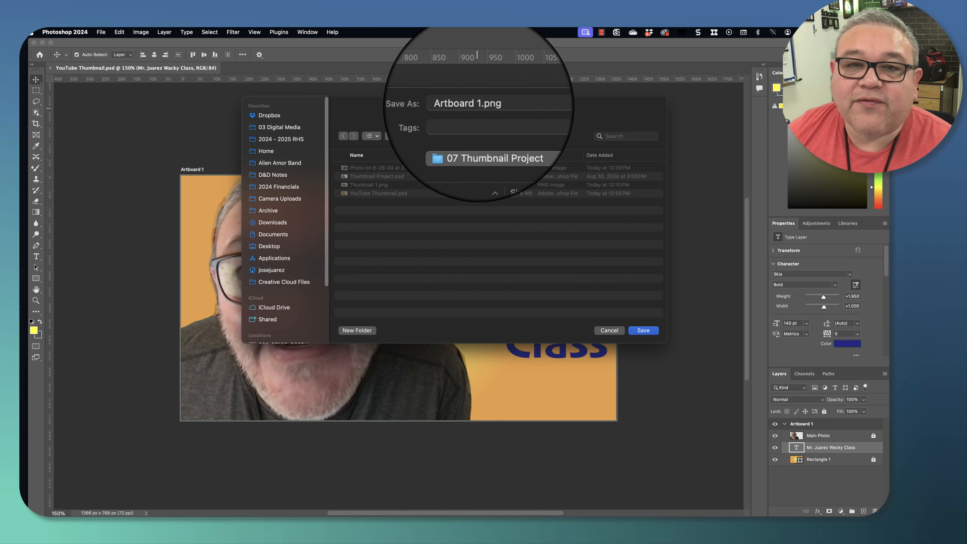
pyautogui.click(478, 104)
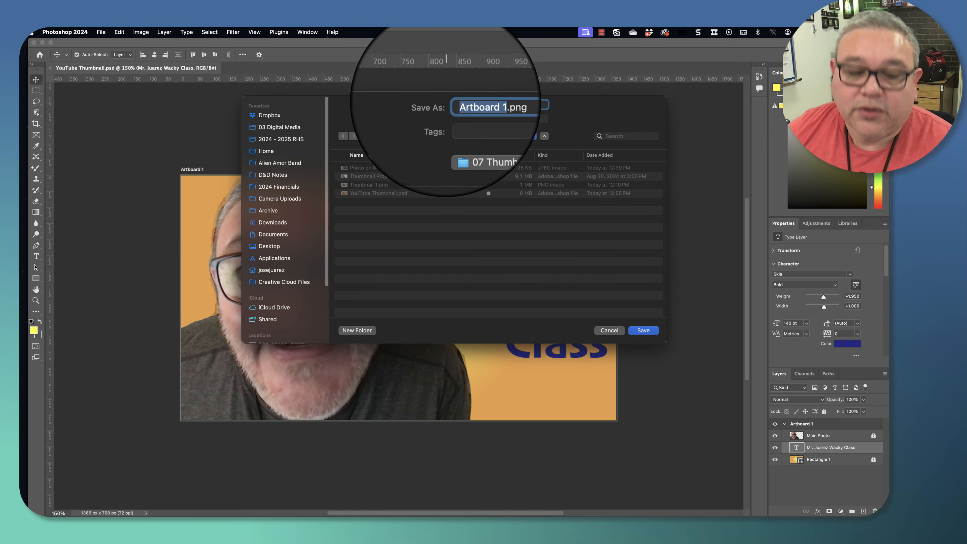
pyautogui.write('YouTube Thumbnail')
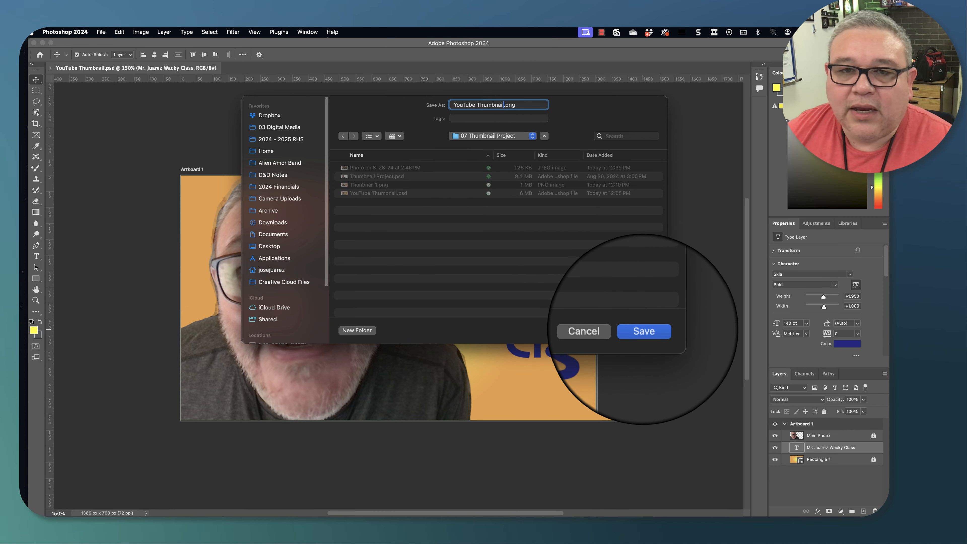
pyautogui.click(643, 331)
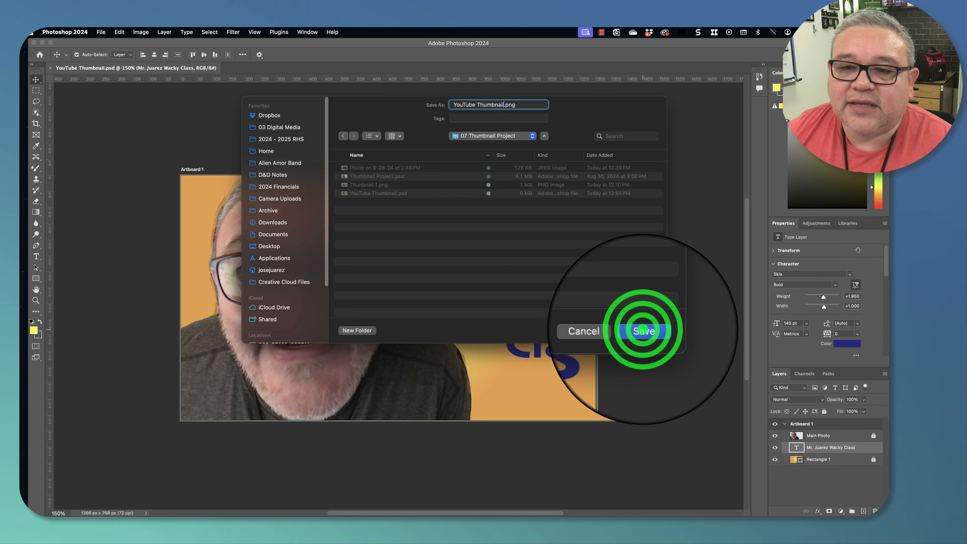